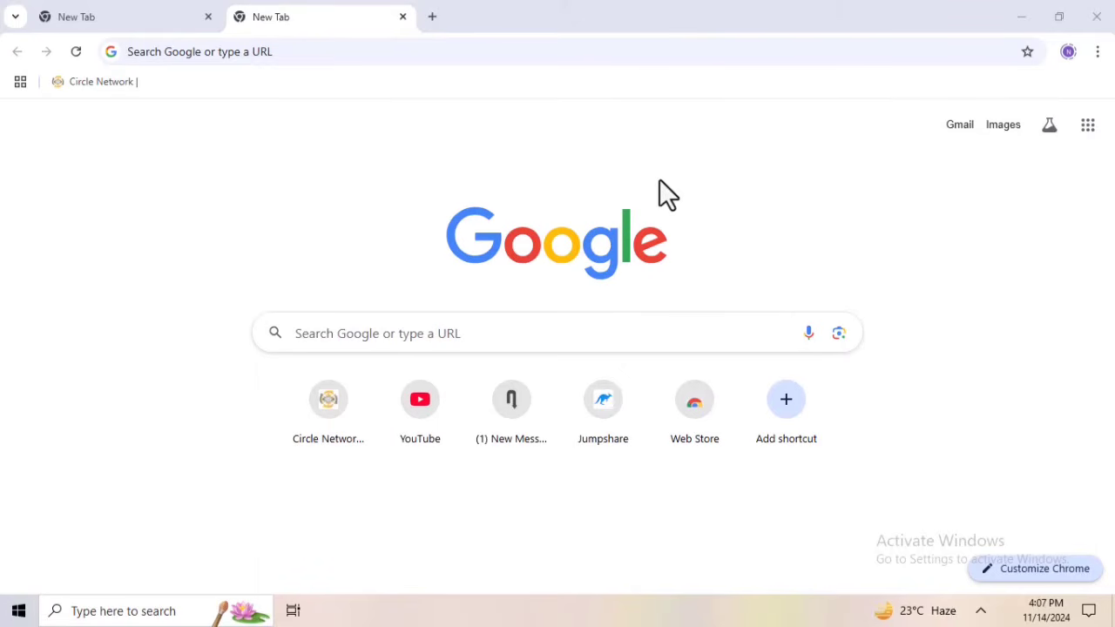
Search Google for "tax return", open the e-Return site and proceed to the eReturn sign-in as already registered
left_click(420, 340)
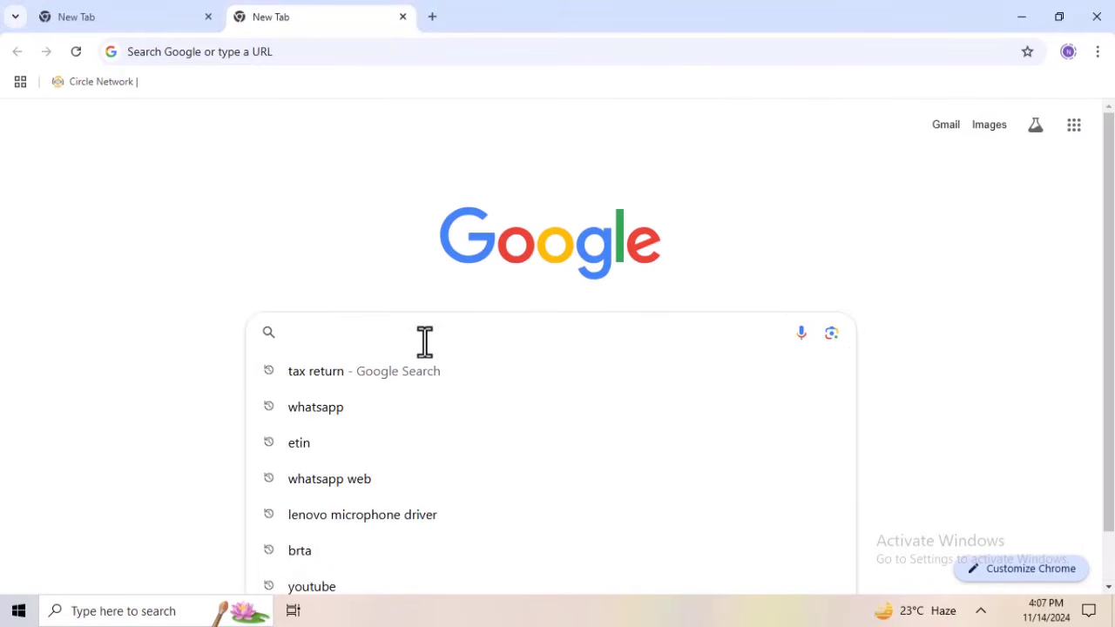
left_click(288, 376)
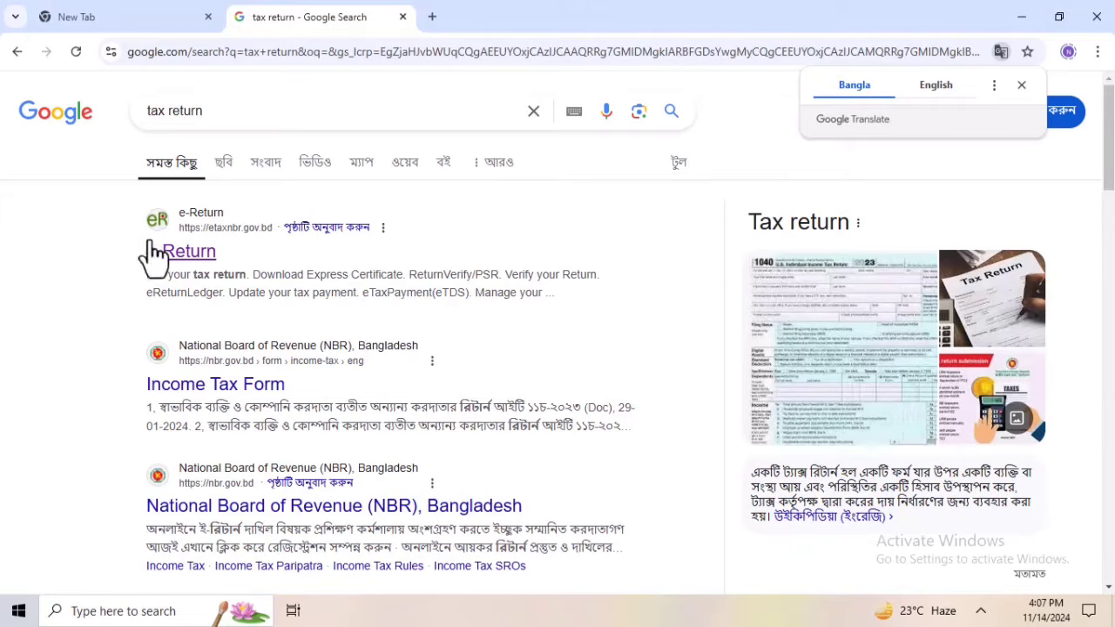
left_click(202, 225)
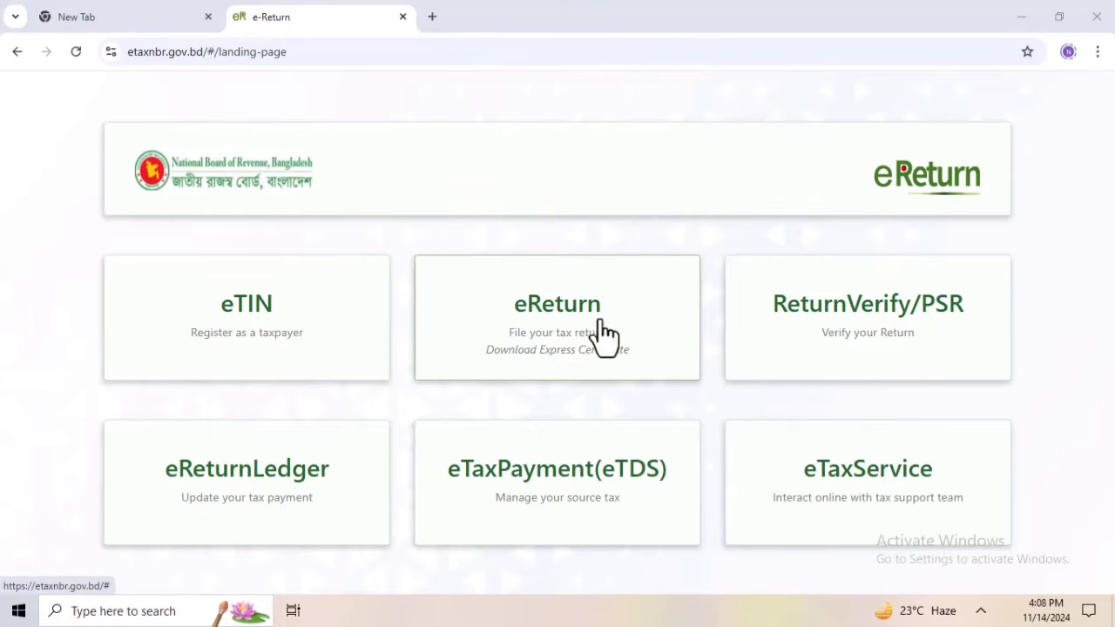
left_click(557, 334)
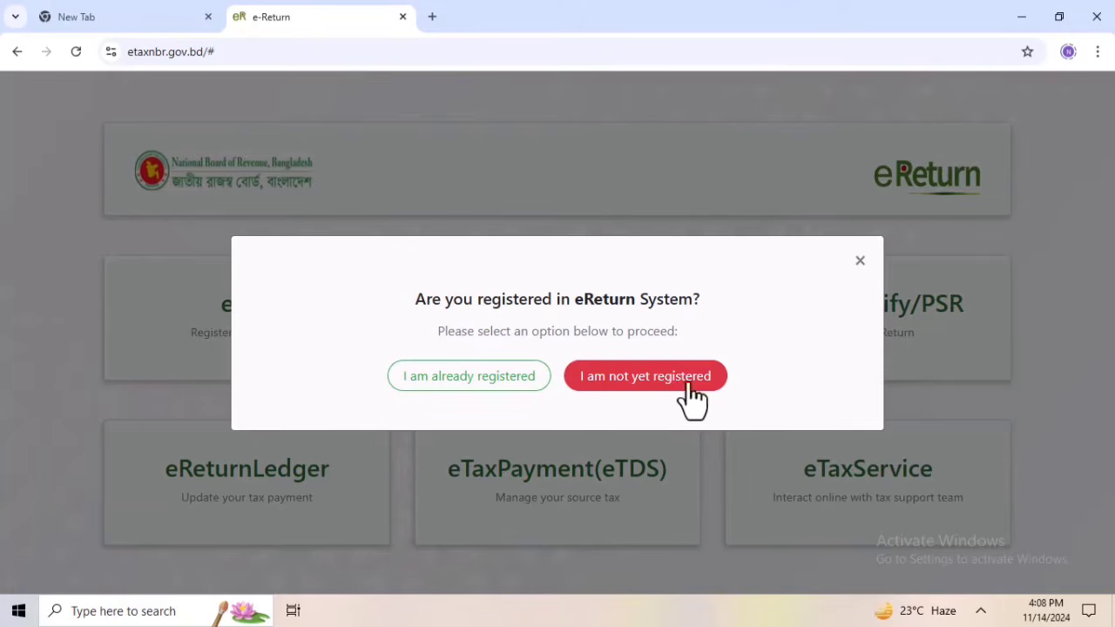
left_click(505, 382)
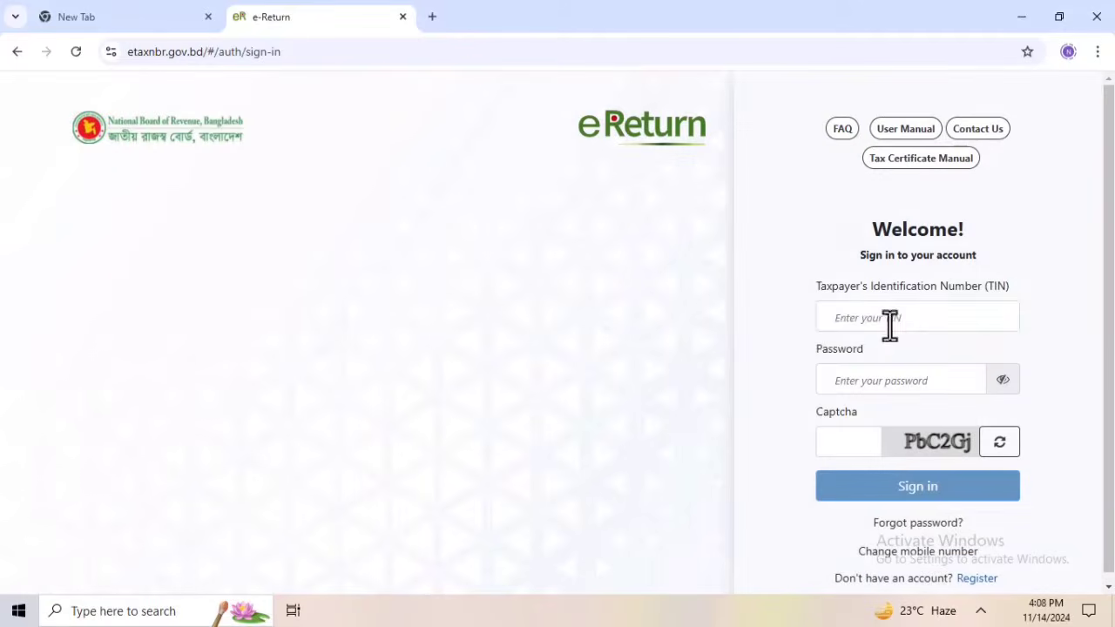
Sign in to eReturn with the Taxpayer's Identification Number, the account password and the captcha code
left_click(891, 319)
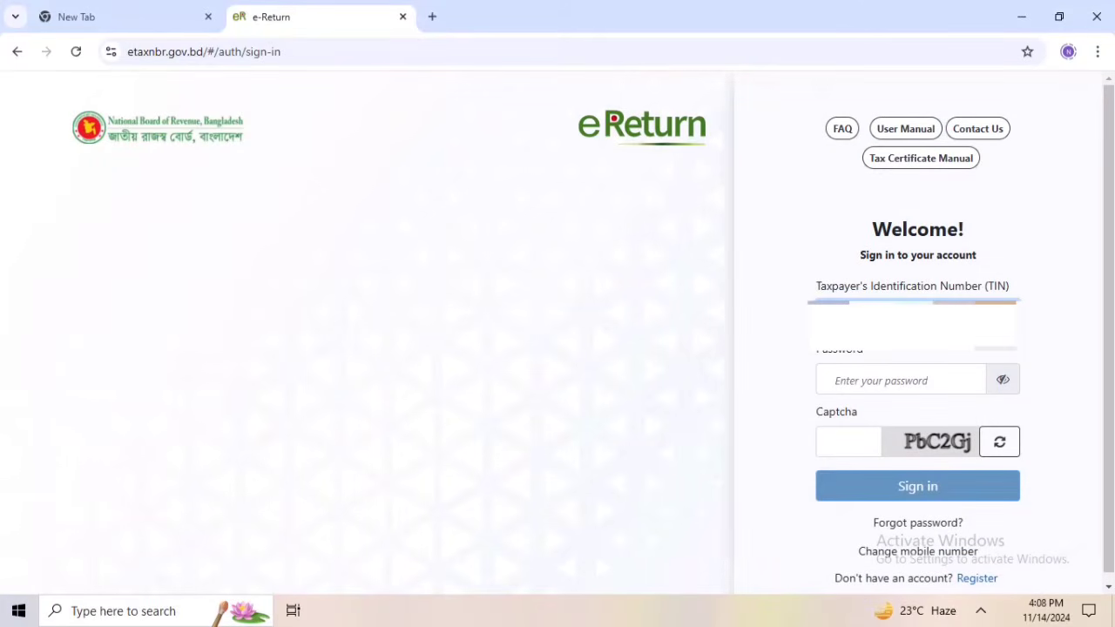
left_click(885, 384)
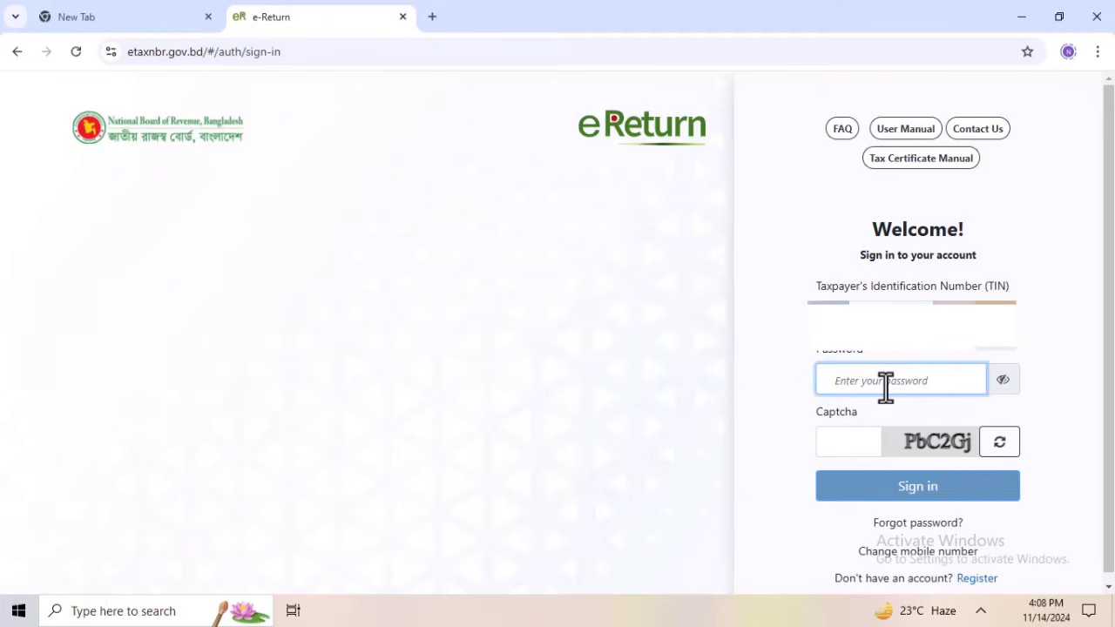
type("••••••••••")
left_click(853, 446)
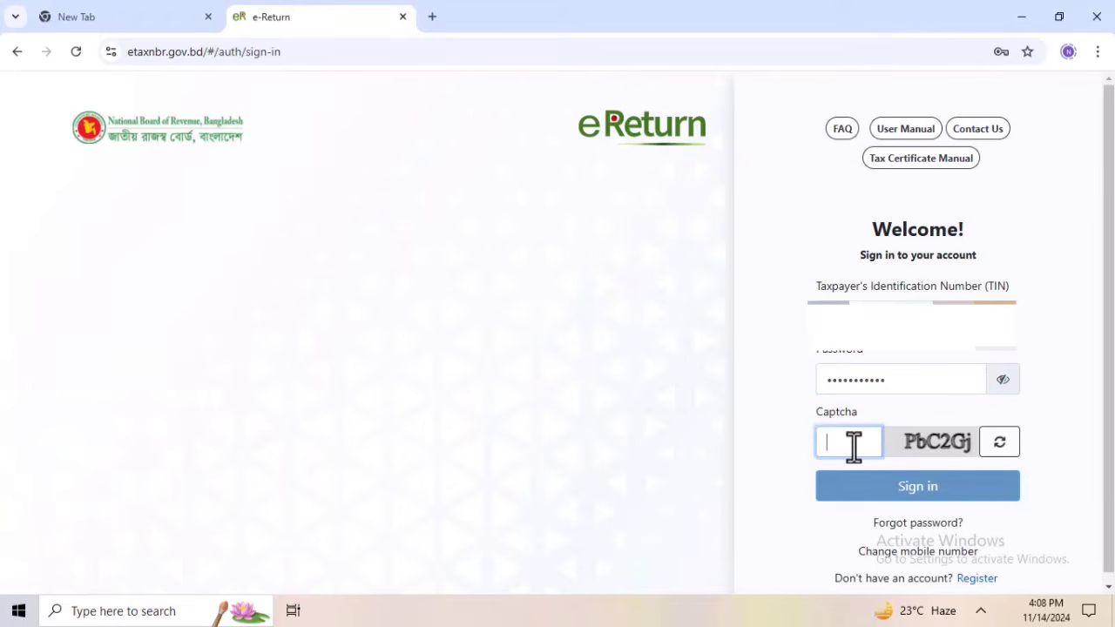
type("P")
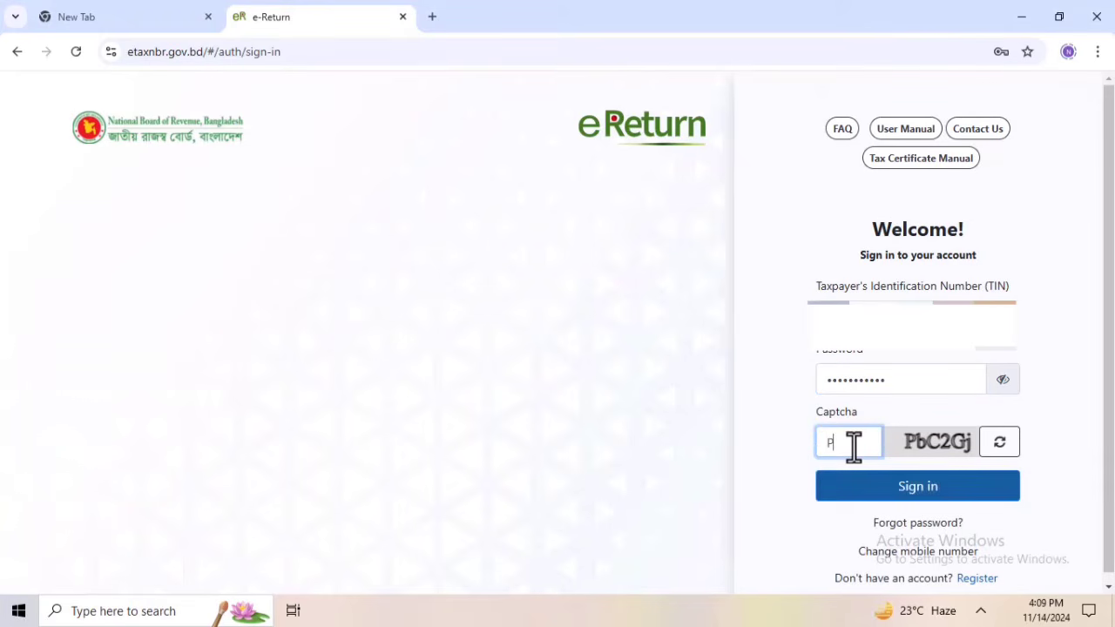
type("bc2Gj")
left_click(945, 495)
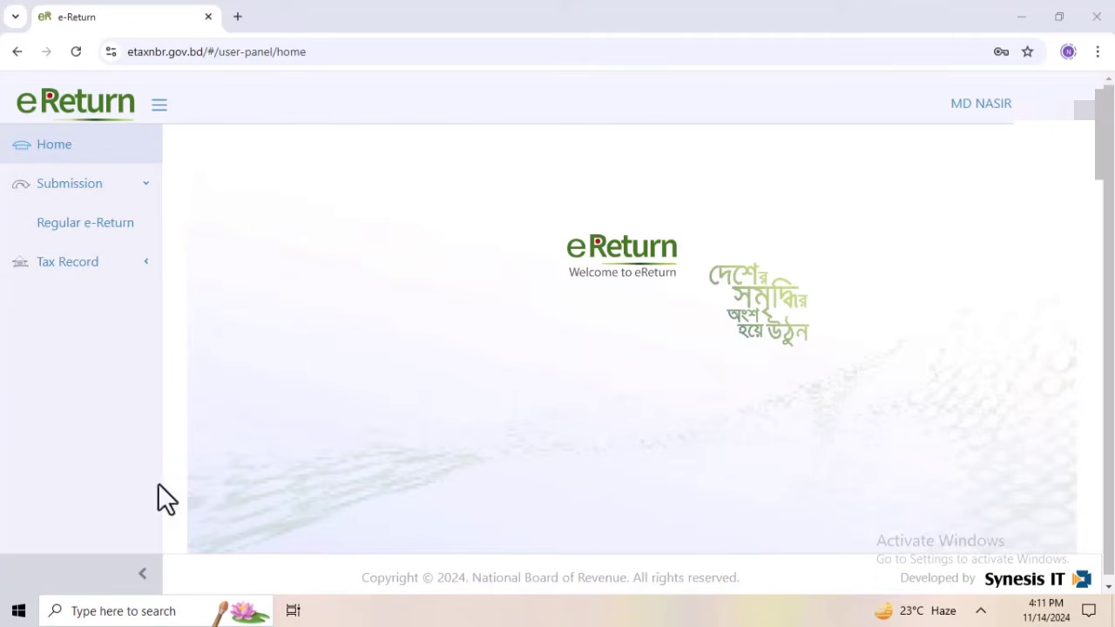
Open the Regular e-Return submission and review its assessment information, resident status and income sources
left_click(110, 237)
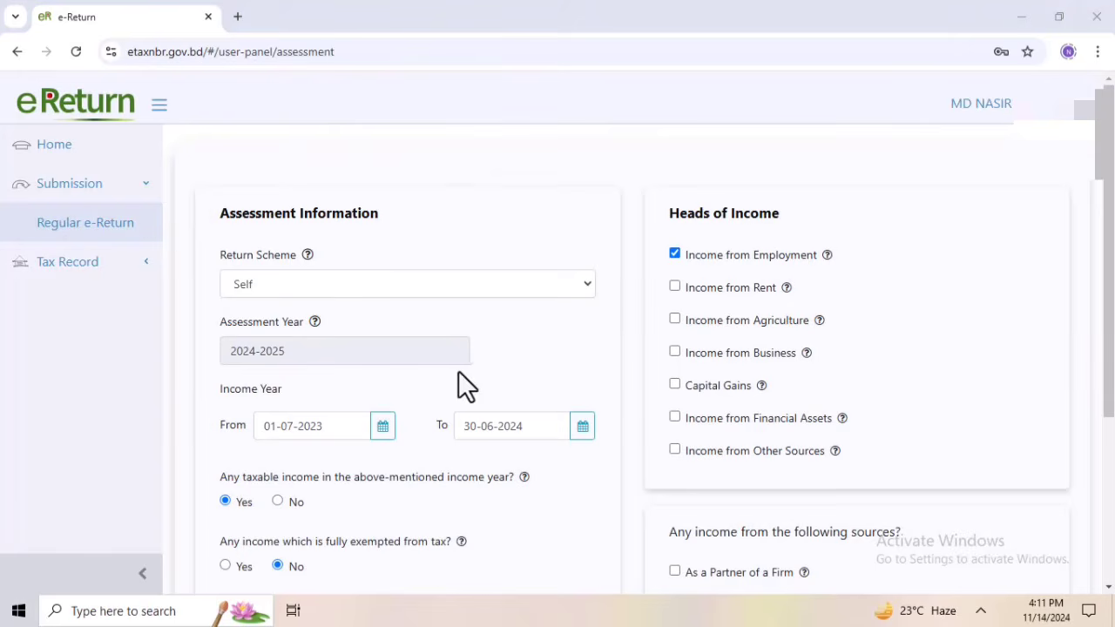
scroll(481, 409, "down", 3)
scroll(481, 428, "up", 3)
scroll(255, 402, "down", 1)
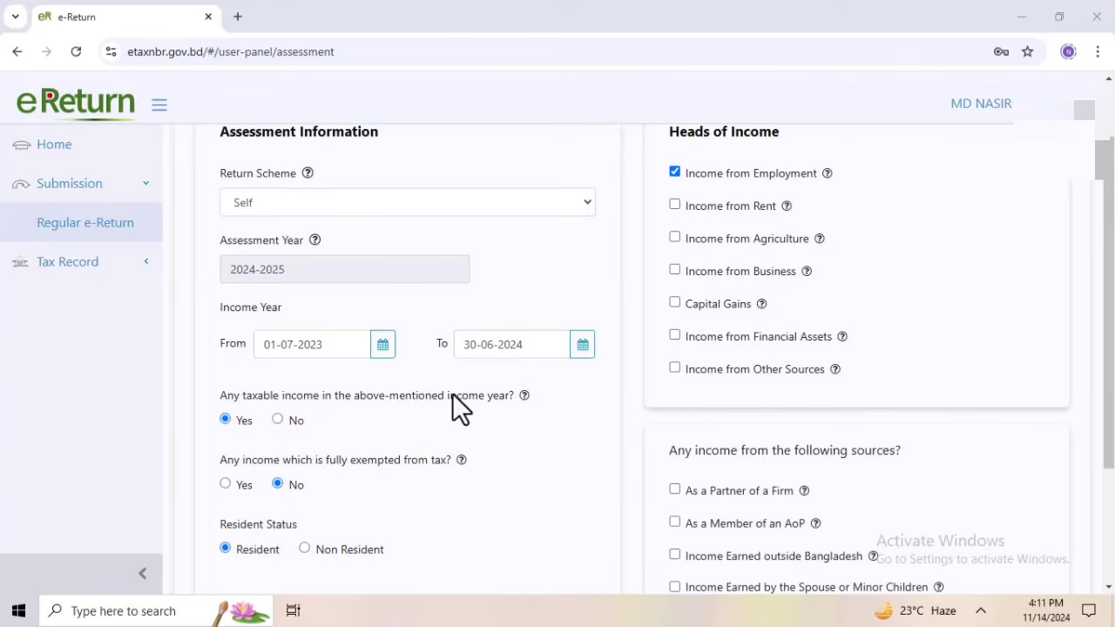
scroll(381, 478, "down", 3)
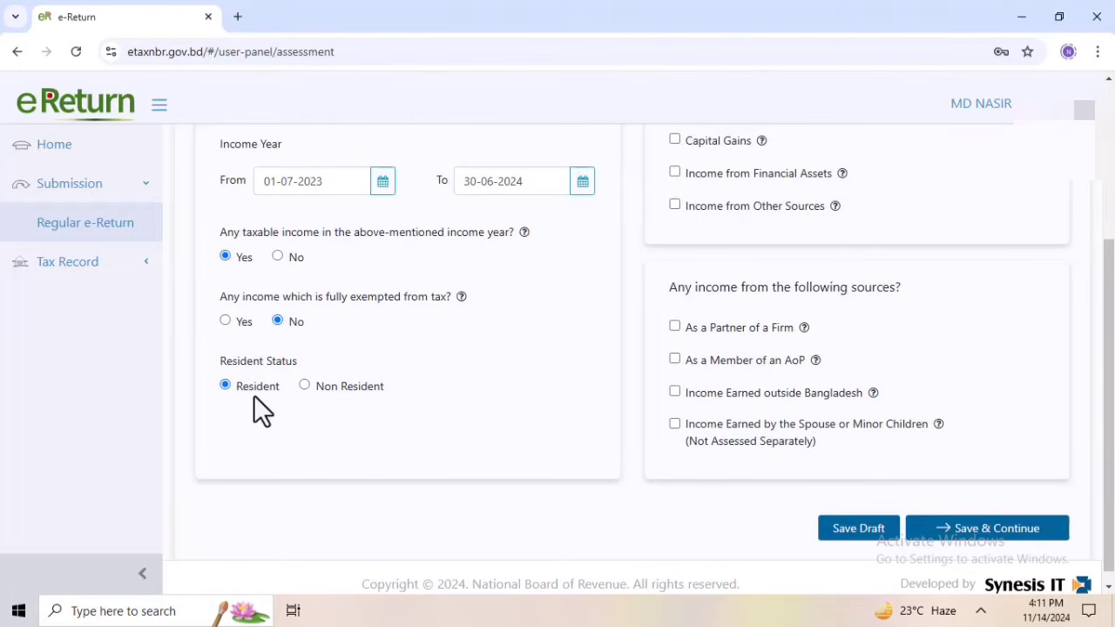
scroll(256, 401, "up", 3)
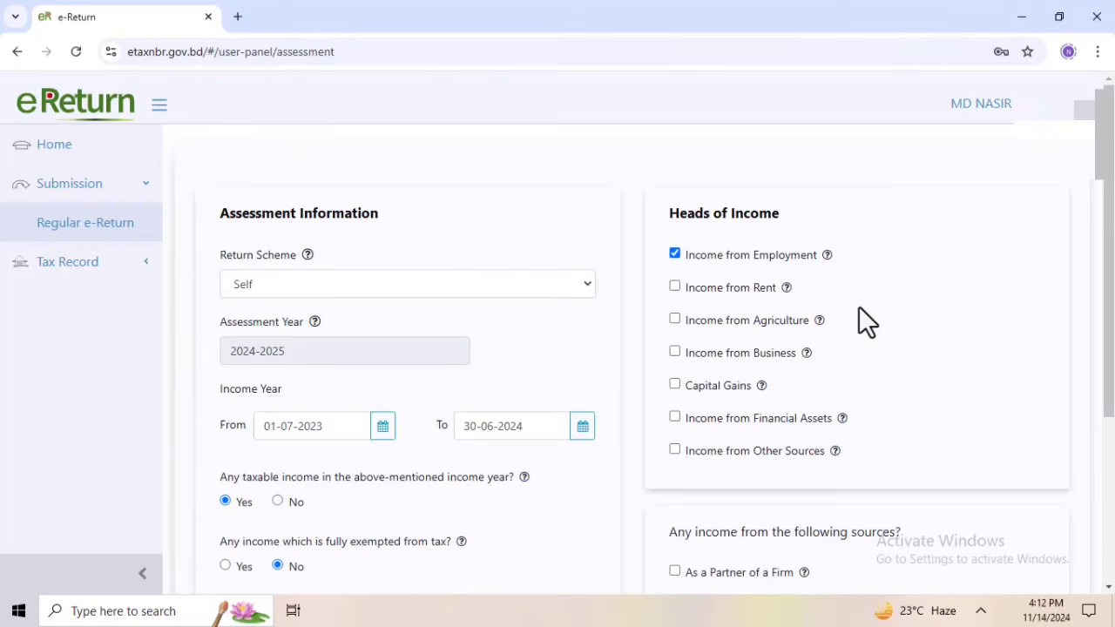
scroll(859, 307, "down", 1)
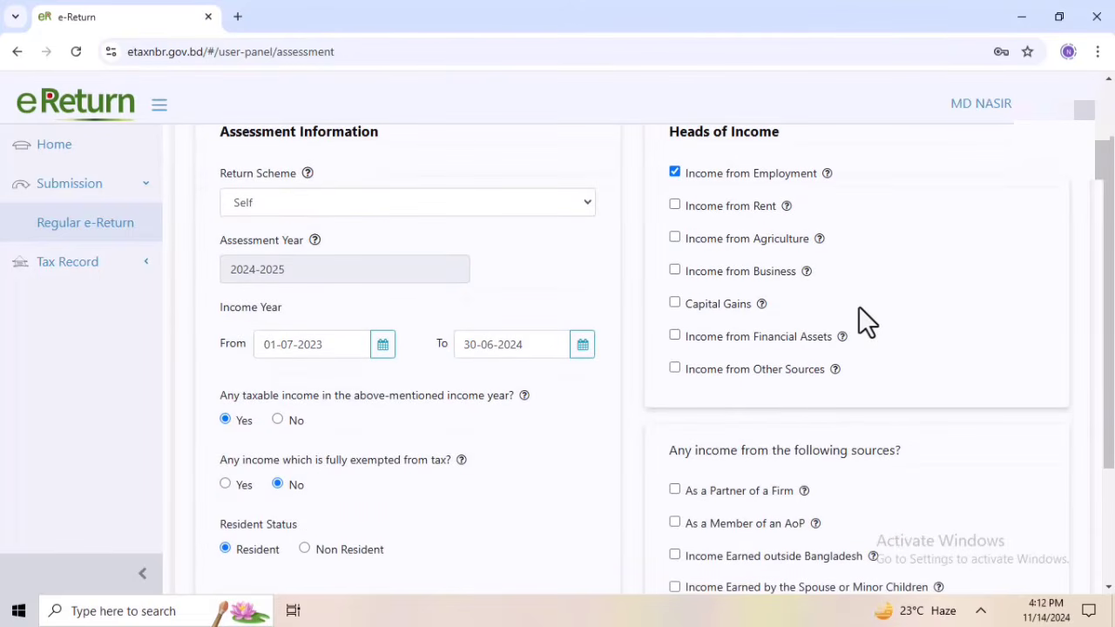
left_click(674, 204)
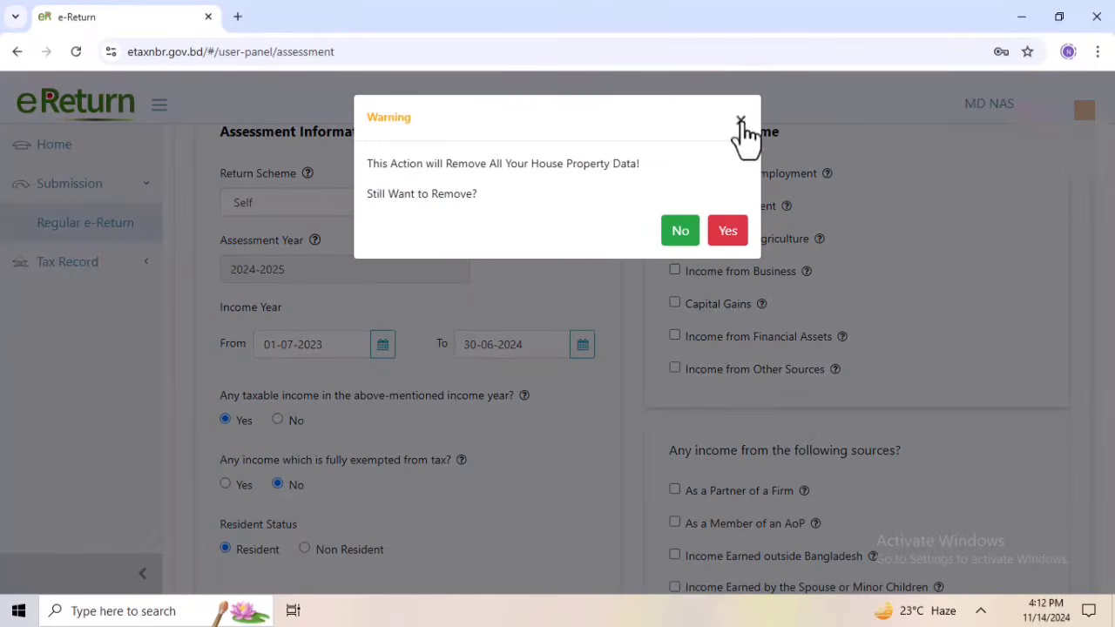
left_click(680, 233)
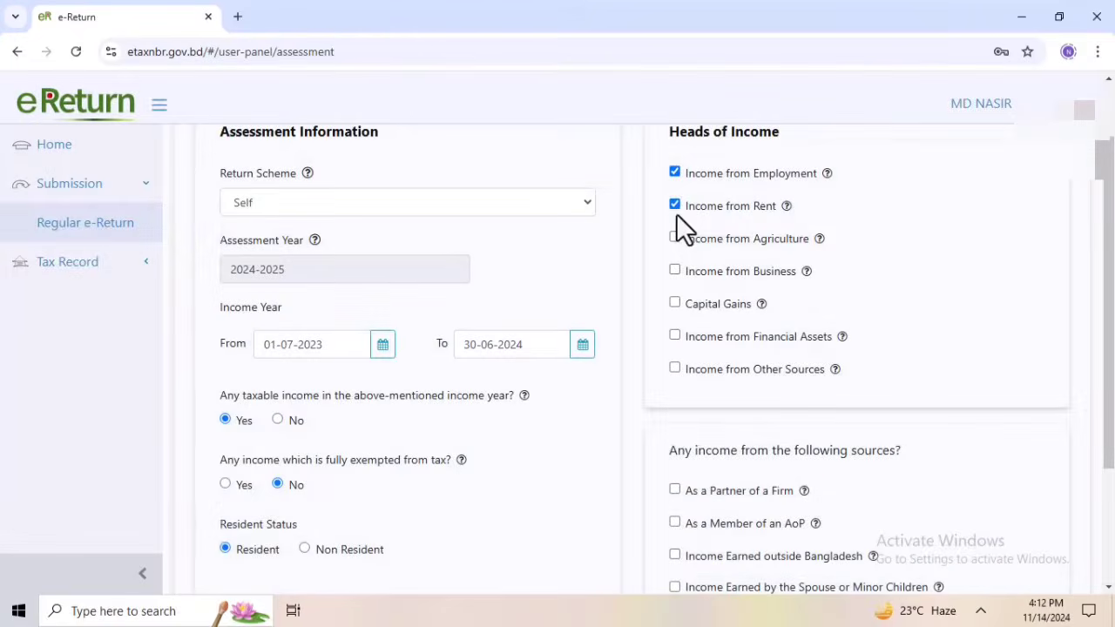
left_click(674, 206)
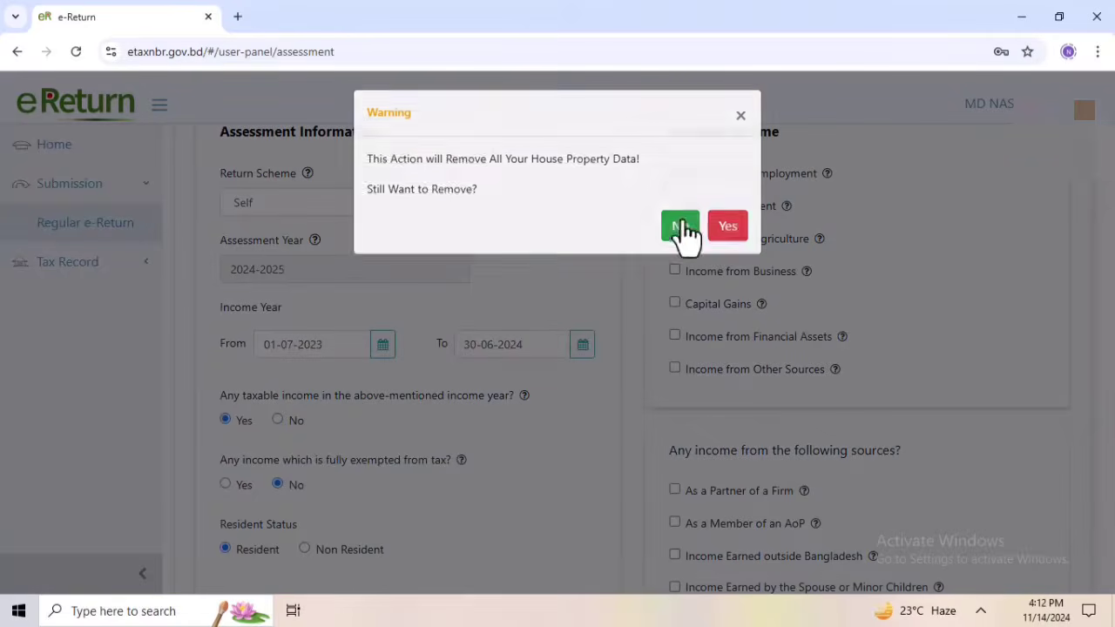
left_click(724, 239)
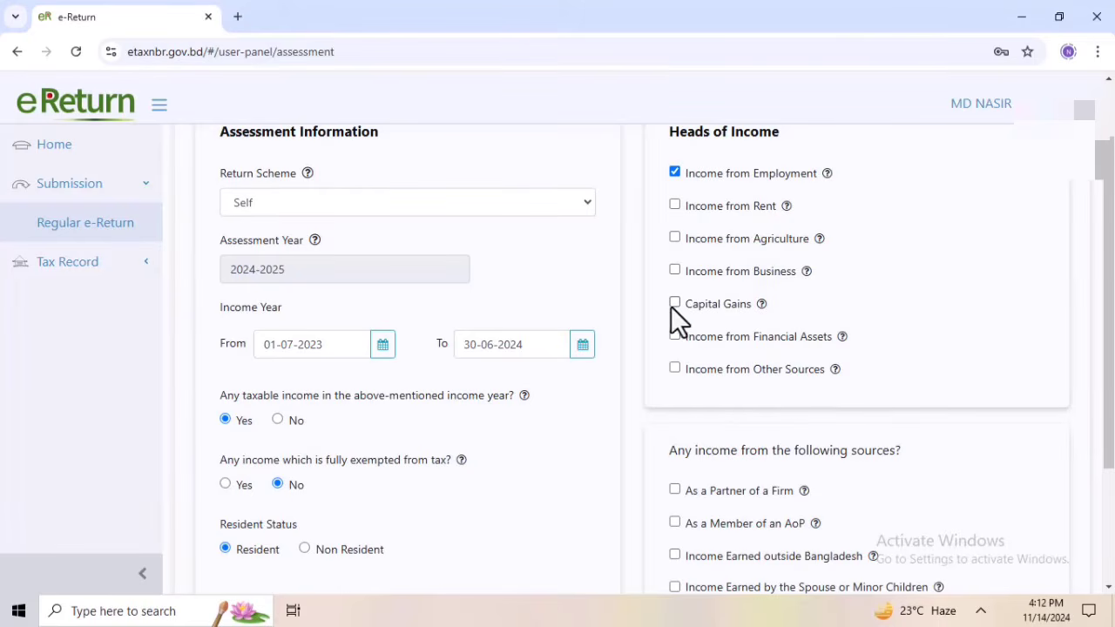
Save the assessment information and continue, keeping Any Other Area as the location of the main source of income
scroll(677, 405, "down", 3)
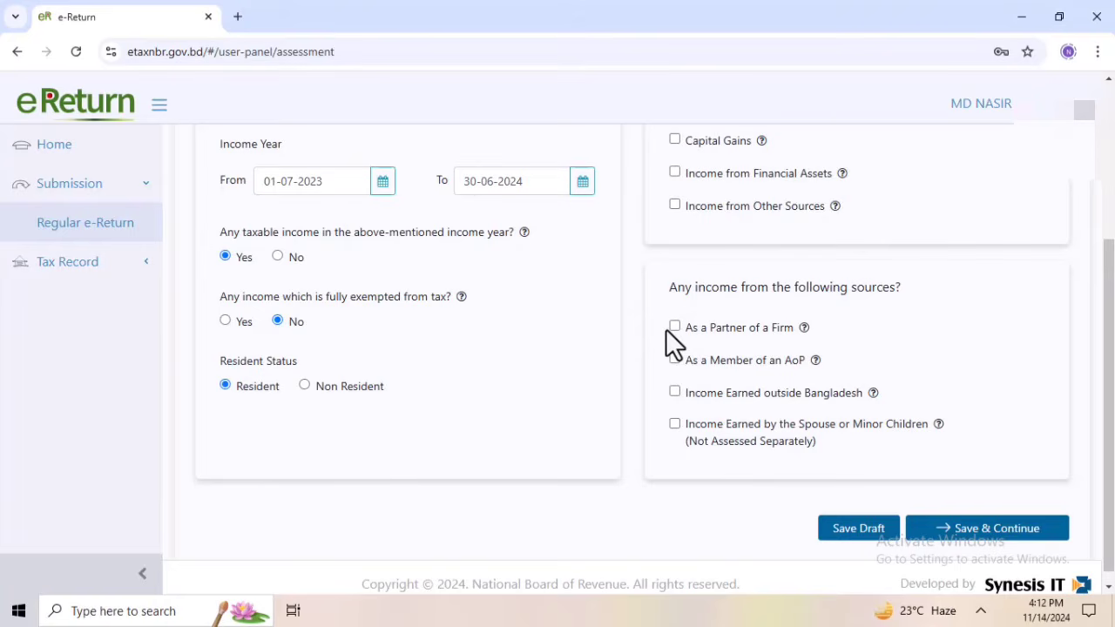
left_click(965, 533)
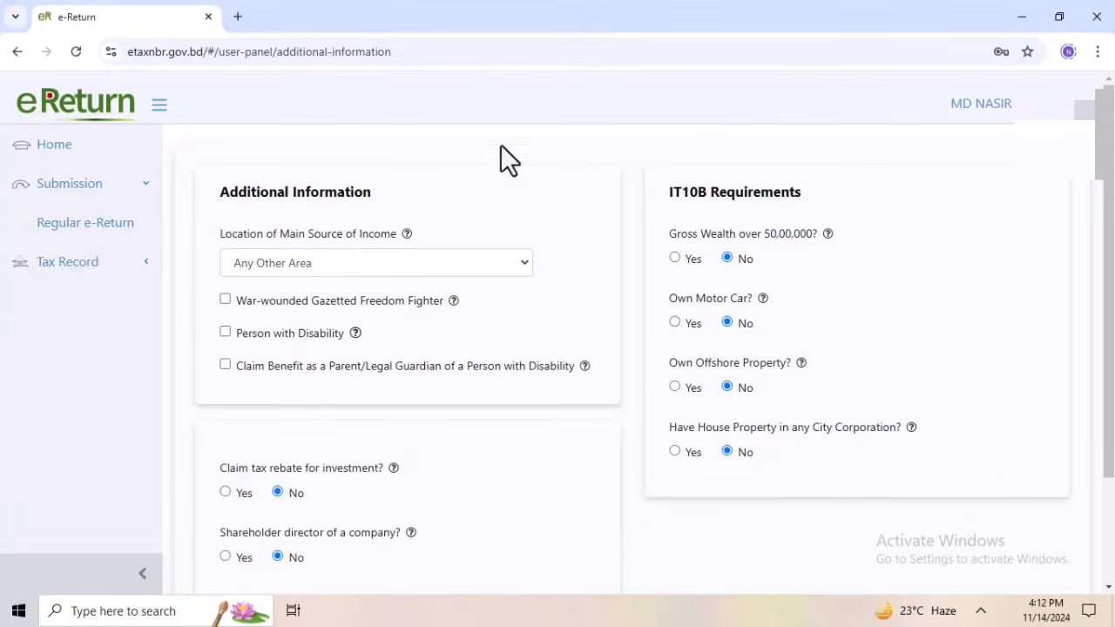
left_click(422, 262)
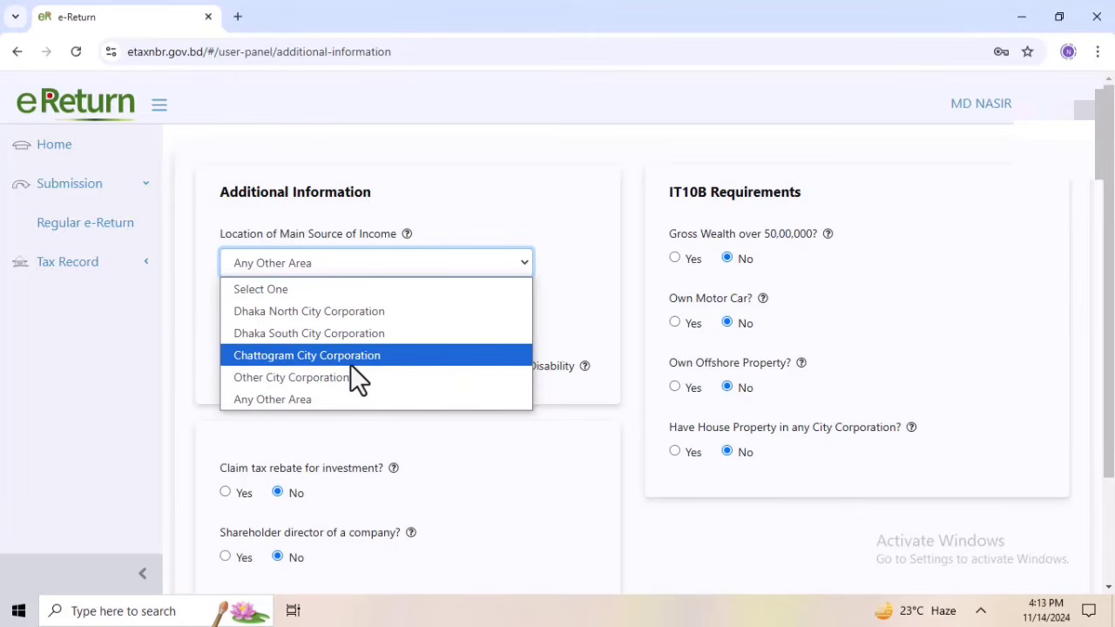
left_click(284, 399)
scroll(366, 397, "down", 1)
scroll(370, 399, "down", 1)
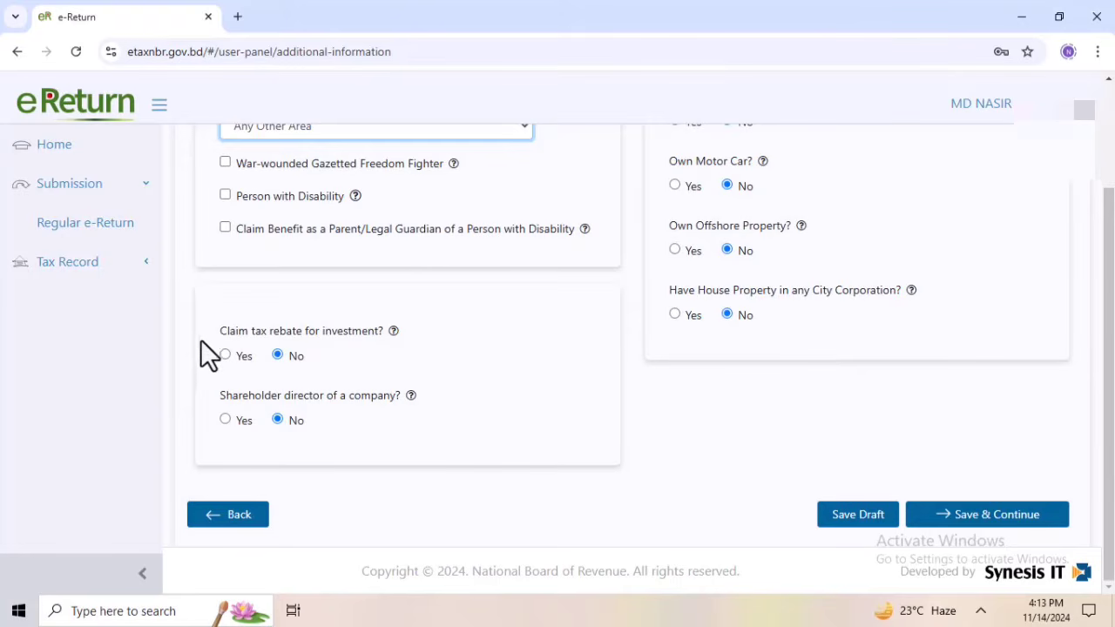
left_click(224, 355)
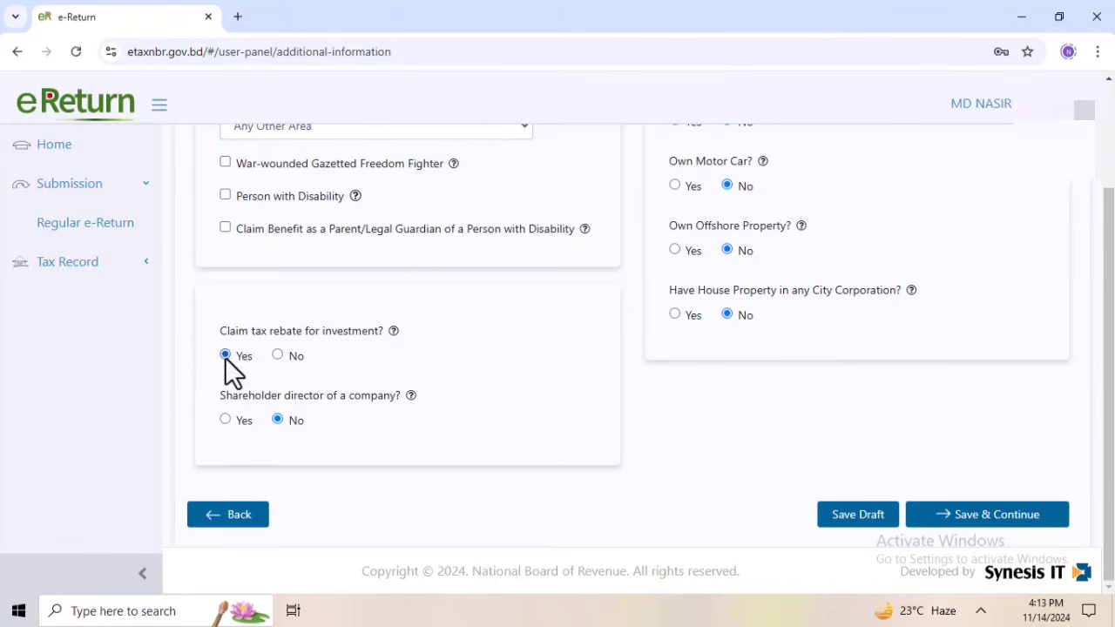
left_click(278, 353)
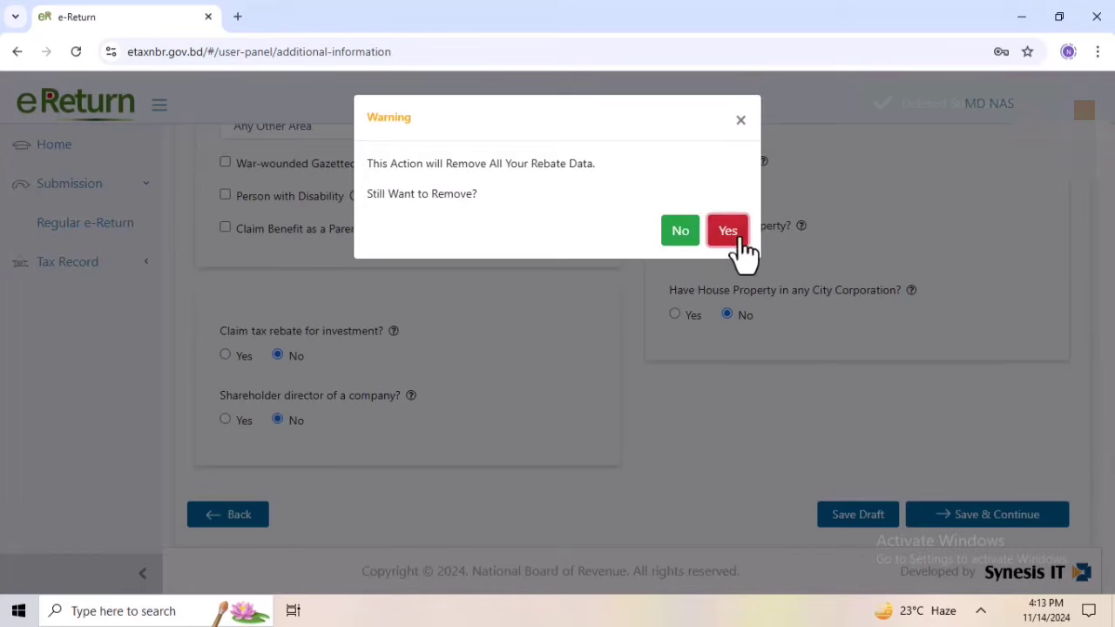
left_click(735, 235)
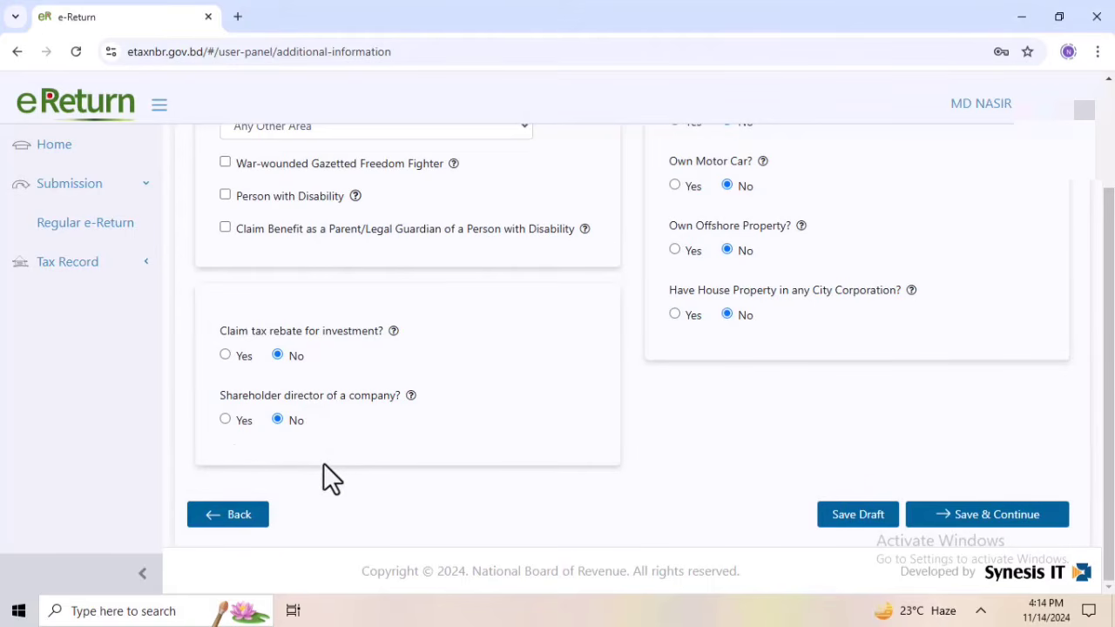
Check the IT10B requirements answers, then save the additional information and continue to the income details
scroll(325, 460, "up", 2)
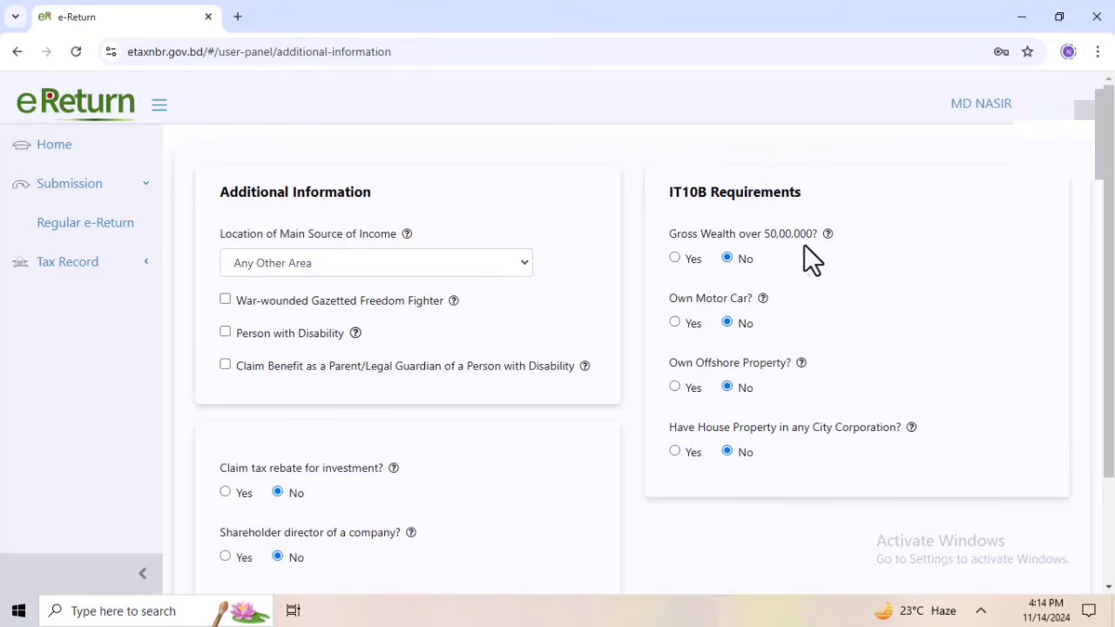
scroll(803, 297, "down", 3)
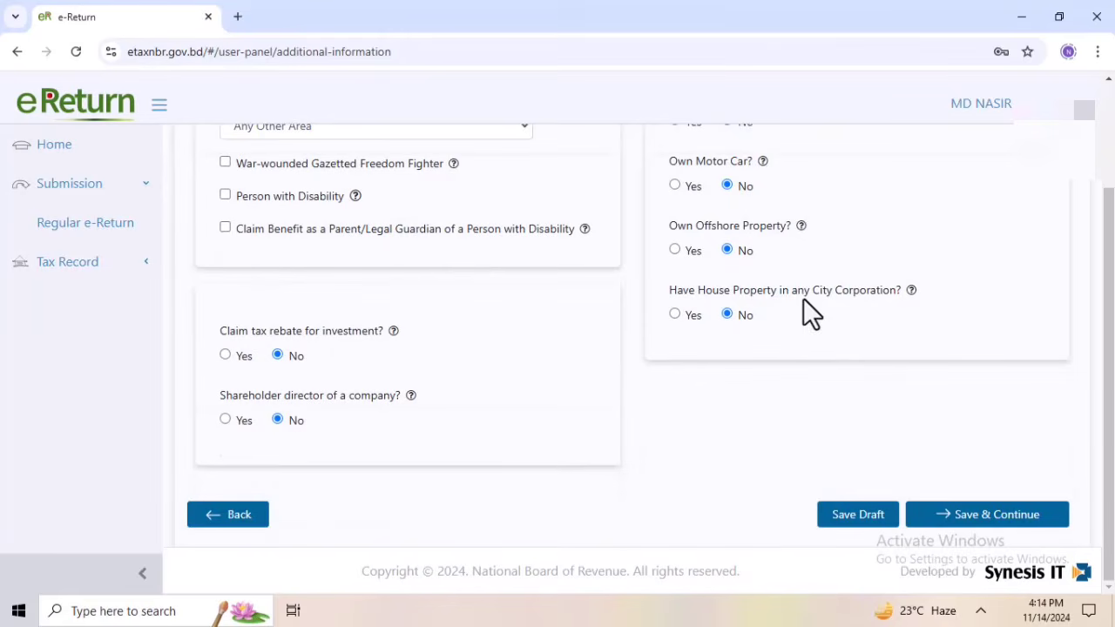
left_click(988, 523)
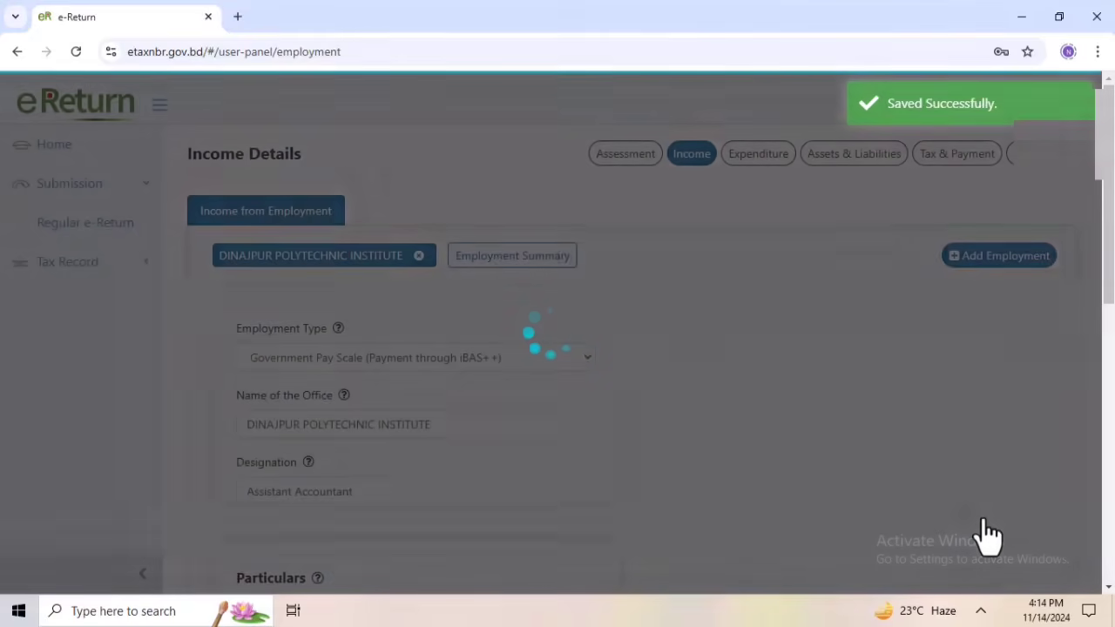
Examine the available employment types for the employment income entry without changing the selection
scroll(753, 262, "up", 1)
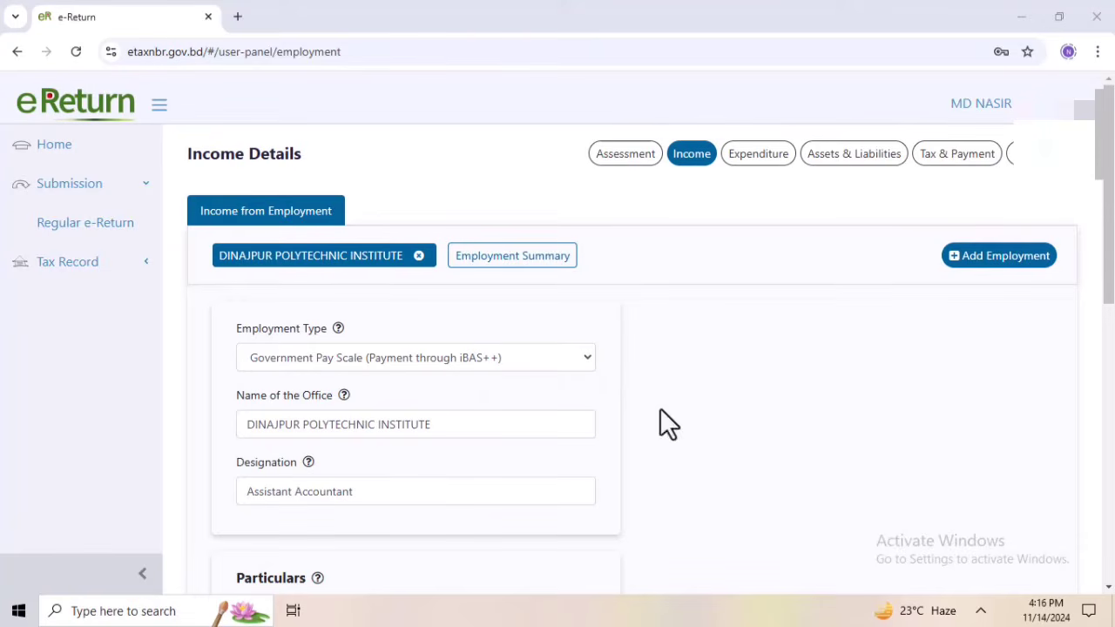
left_click(433, 487)
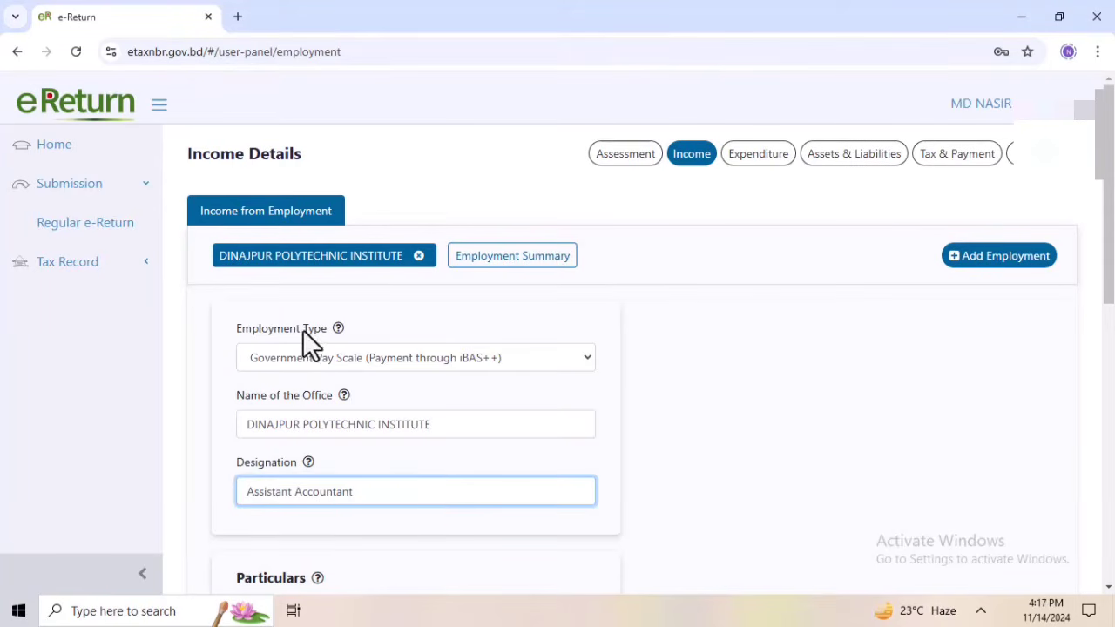
left_click(477, 365)
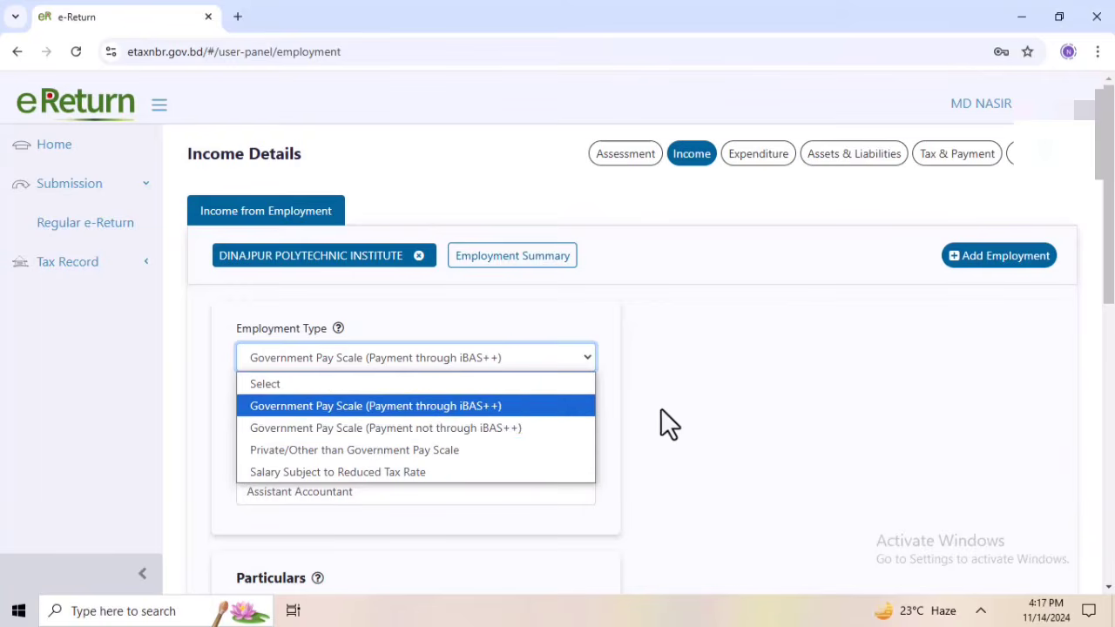
left_click(715, 394)
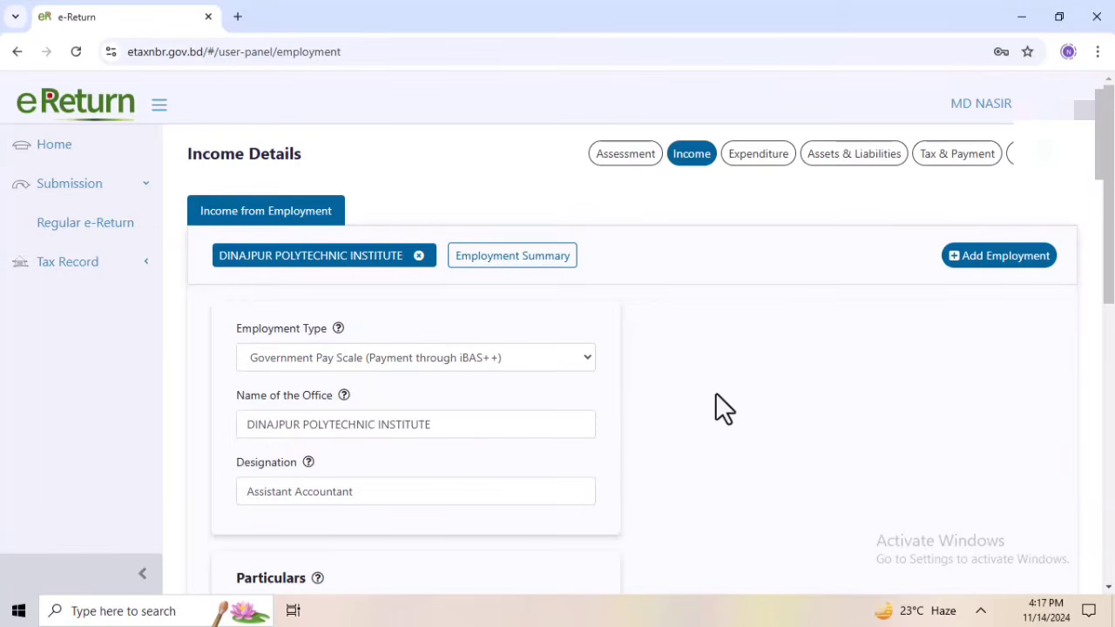
left_click(532, 363)
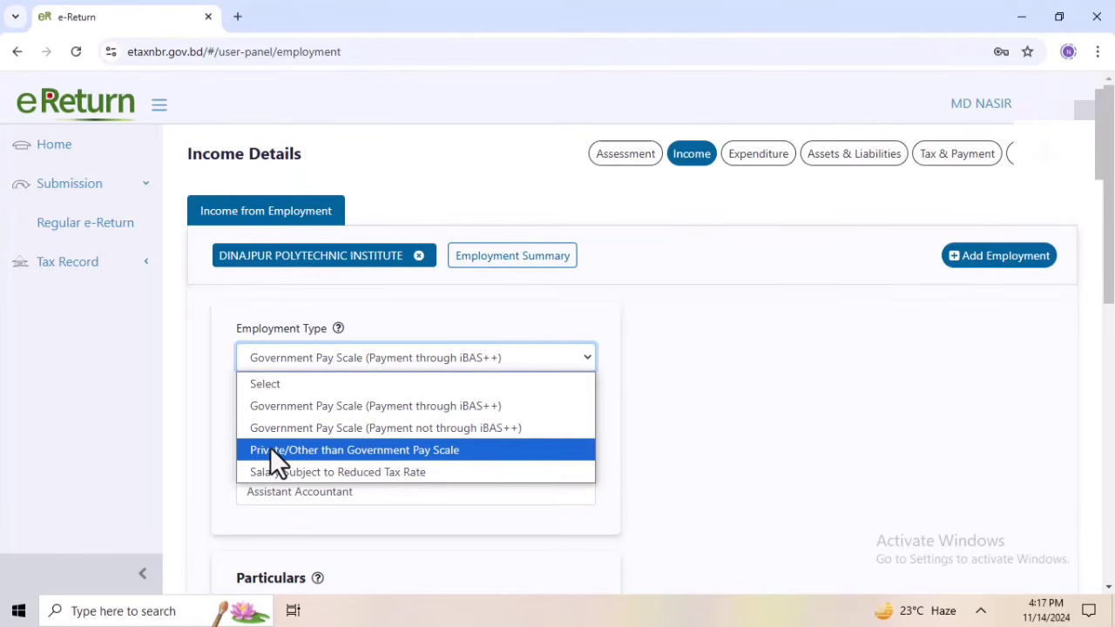
left_click(734, 297)
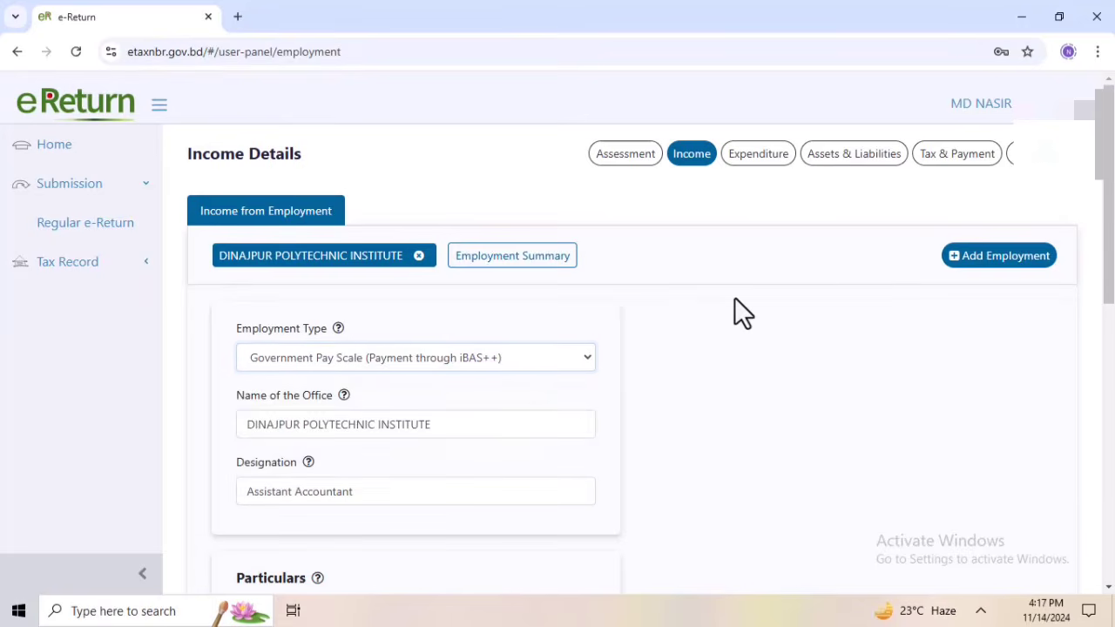
Review the employment entry's office name, designation and Basic Pay amount without changing them
scroll(587, 344, "down", 2)
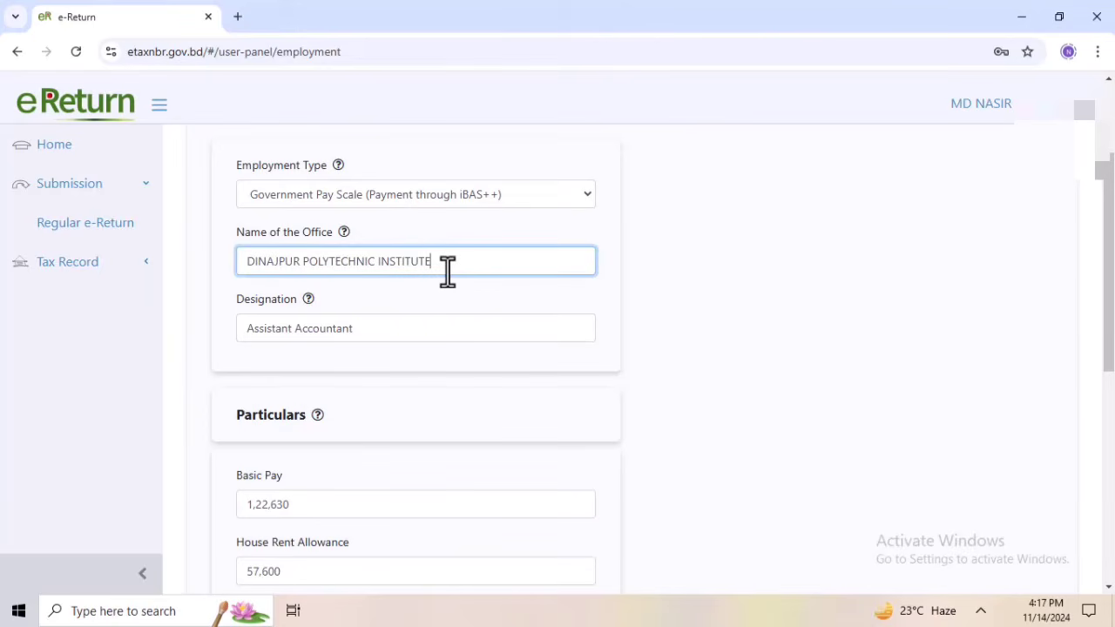
scroll(451, 290, "down", 1)
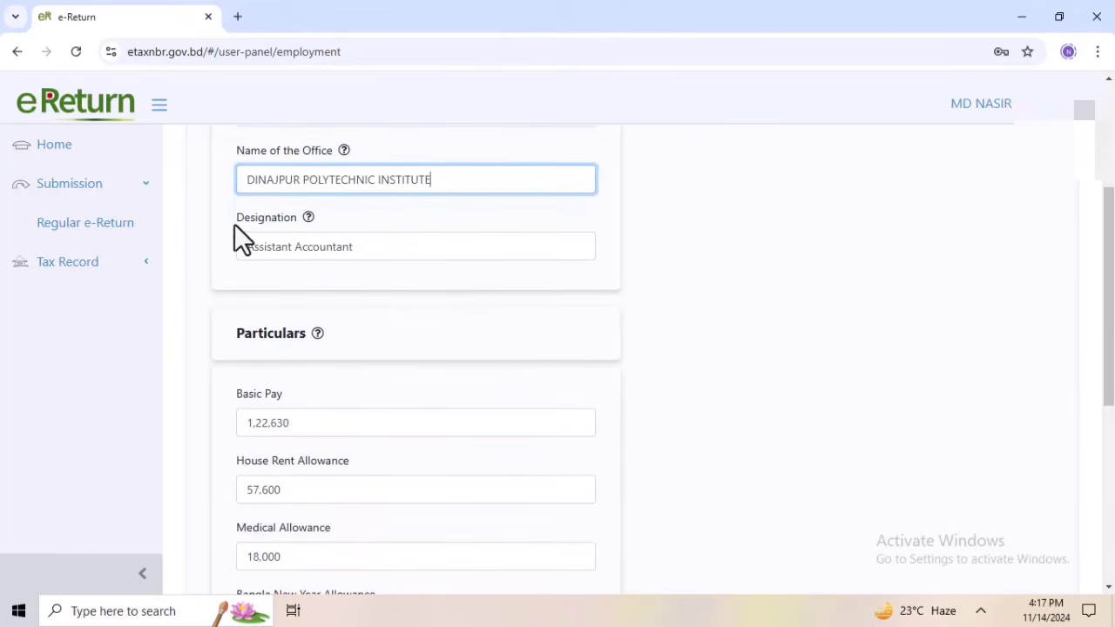
left_click_drag(234, 224, 274, 231)
left_click(351, 248)
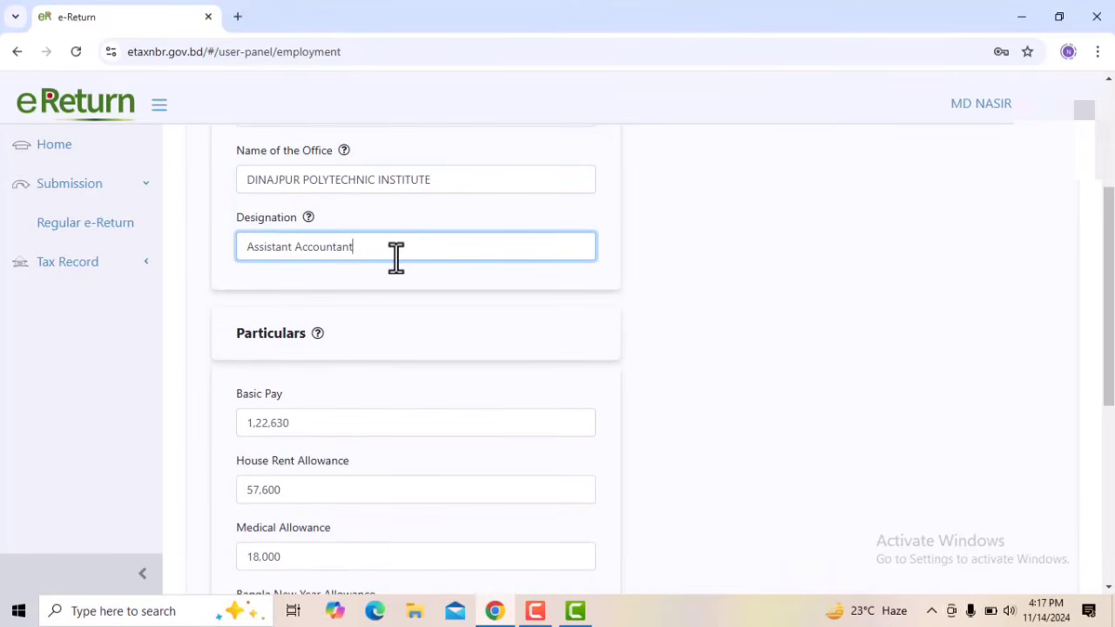
scroll(396, 256, "down", 2)
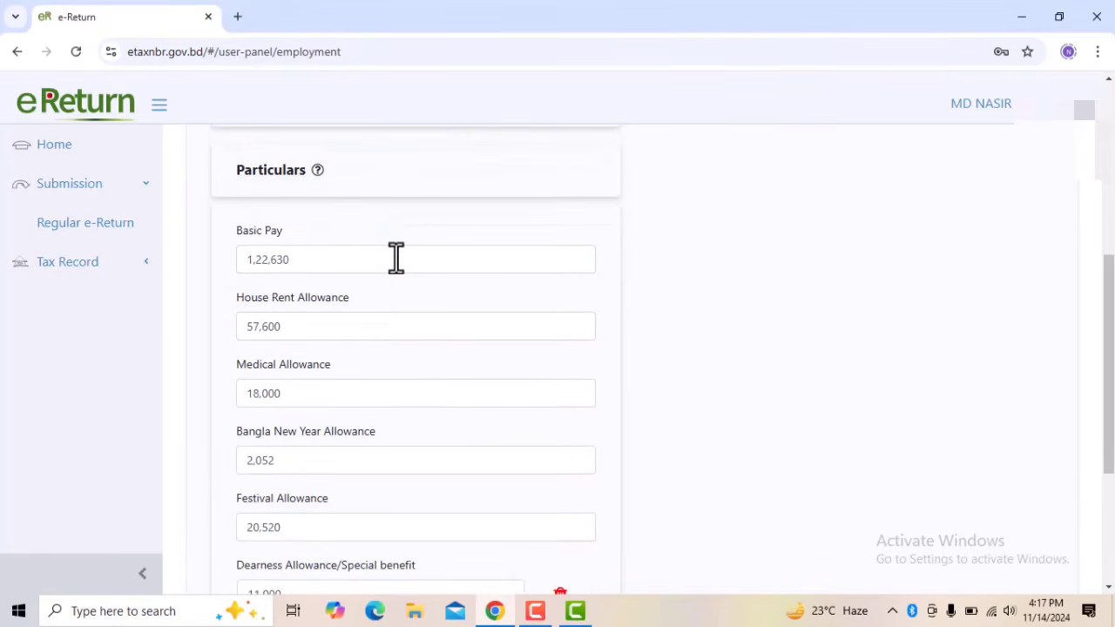
scroll(396, 257, "up", 1)
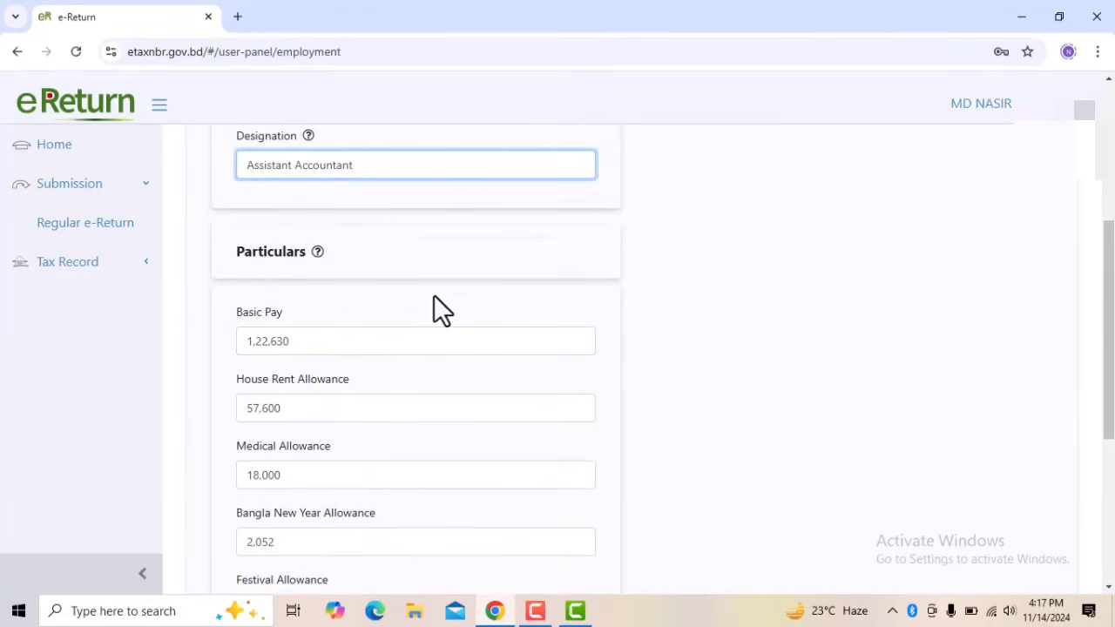
scroll(408, 315, "down", 1)
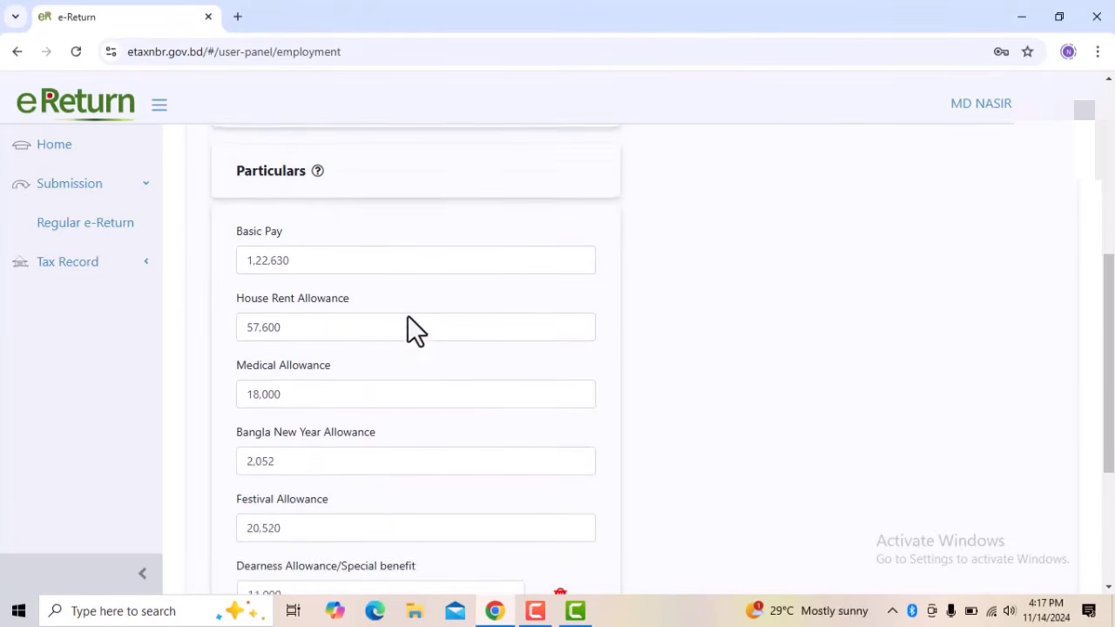
left_click(296, 259)
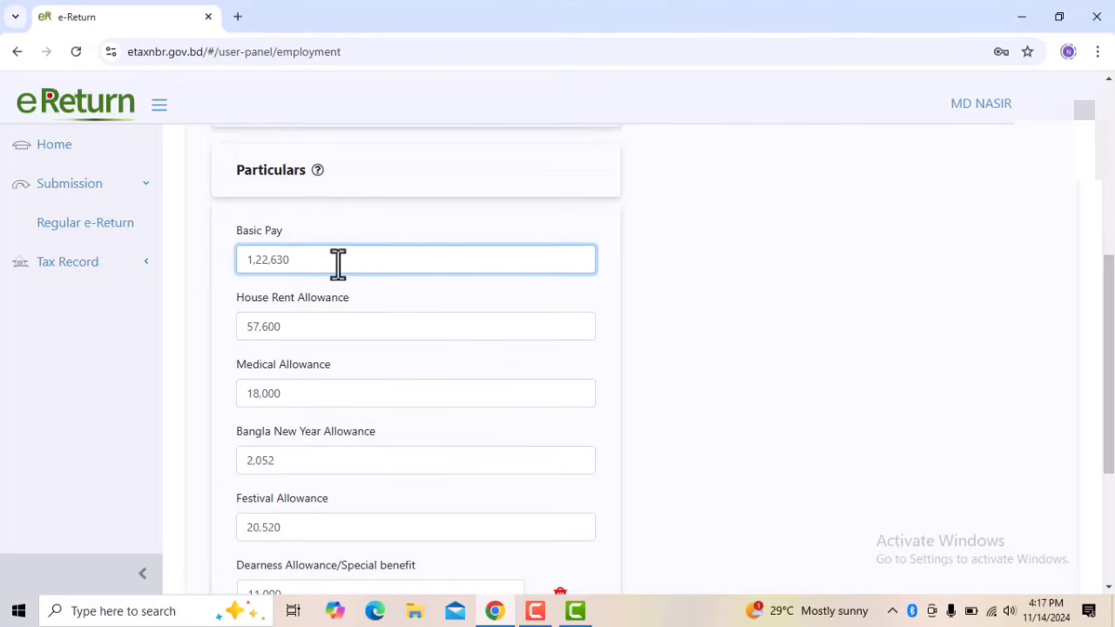
left_click(522, 224)
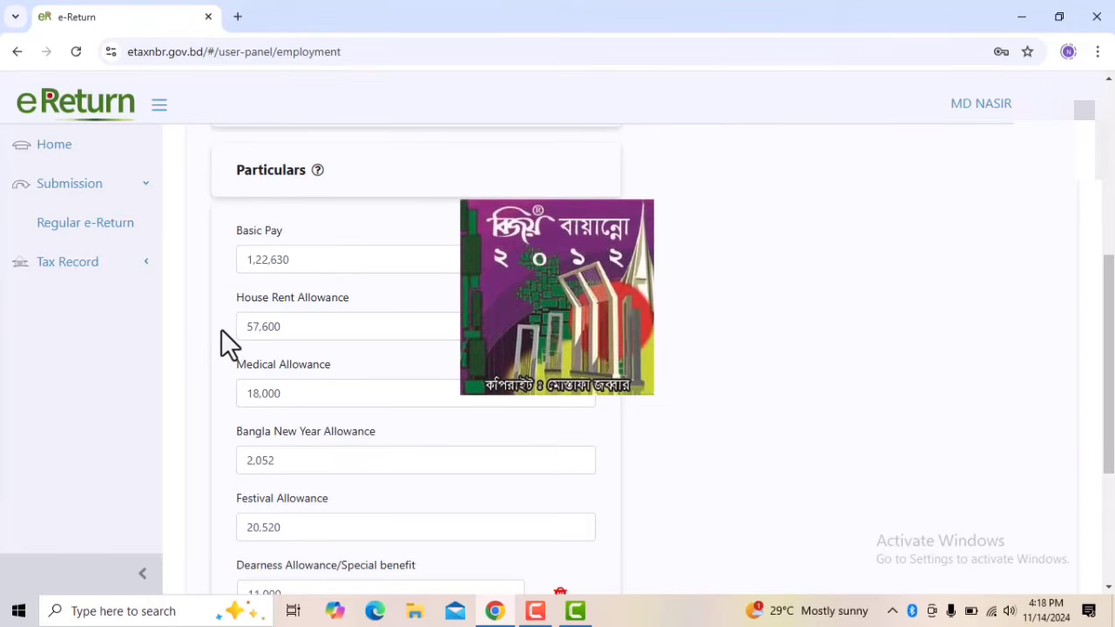
Dismiss the Bijoy keyboard toolbar and check the medical, Bangla New Year, festival, dearness and tiffin allowance amounts
scroll(235, 322, "down", 2)
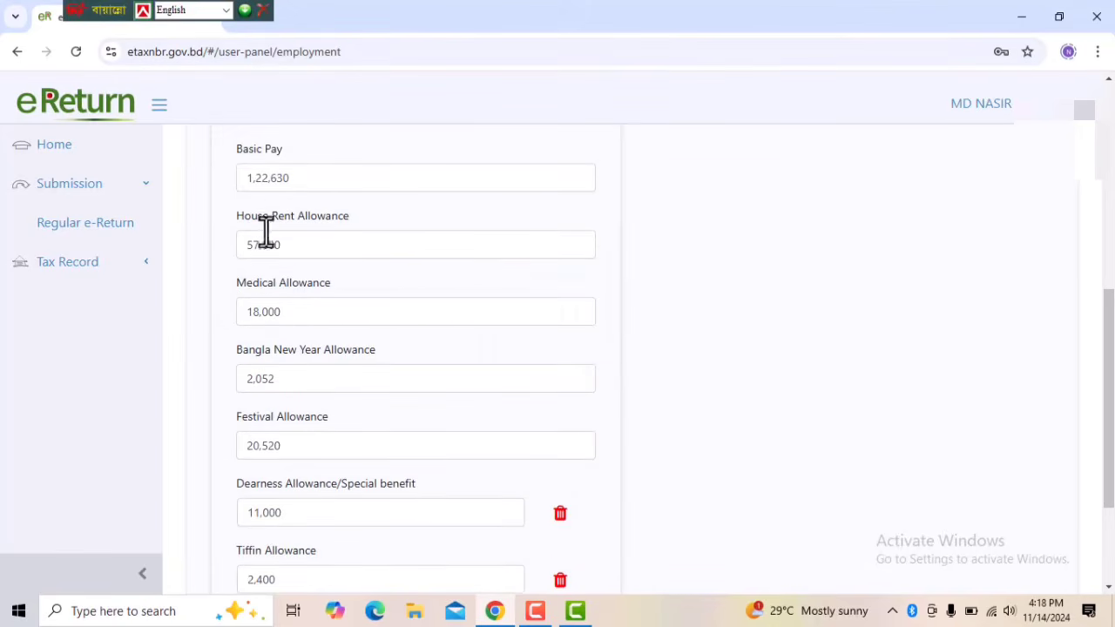
left_click(263, 11)
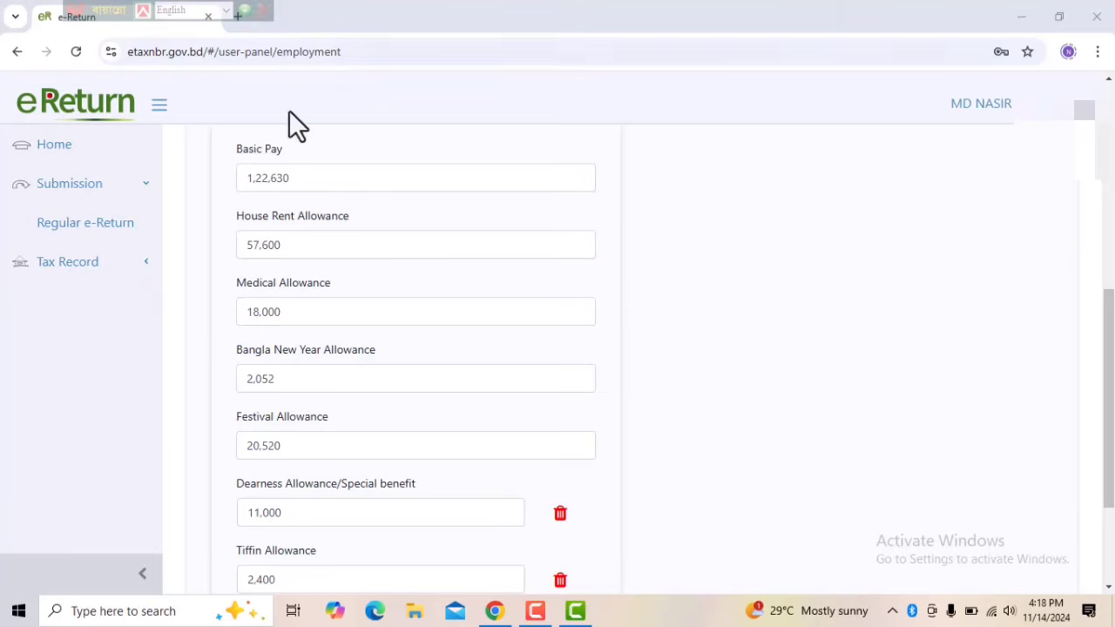
left_click(349, 306)
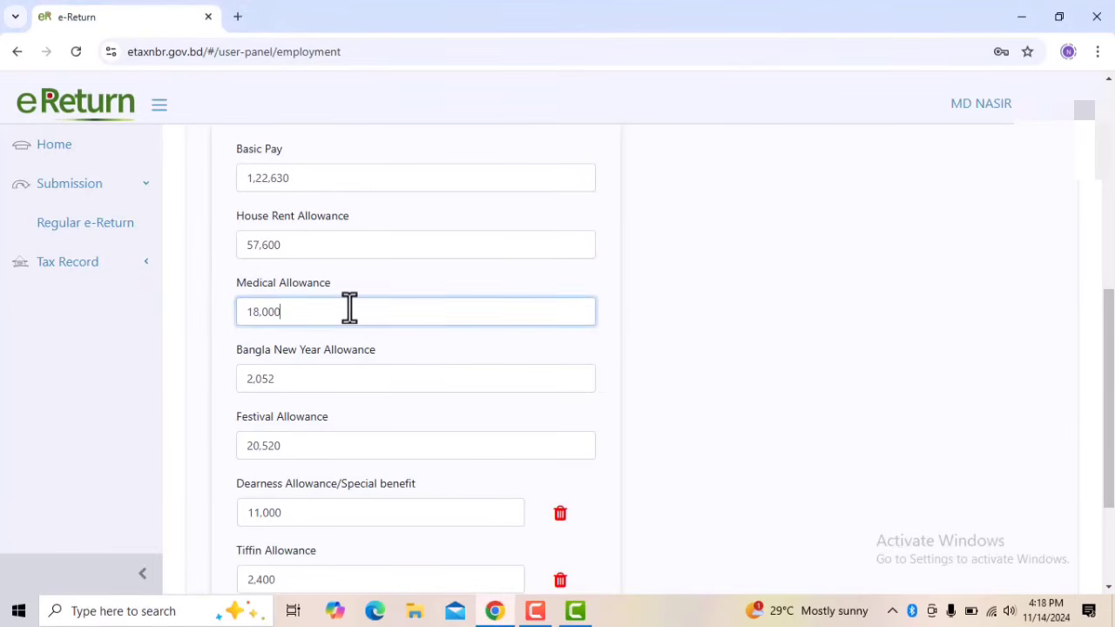
scroll(349, 308, "down", 2)
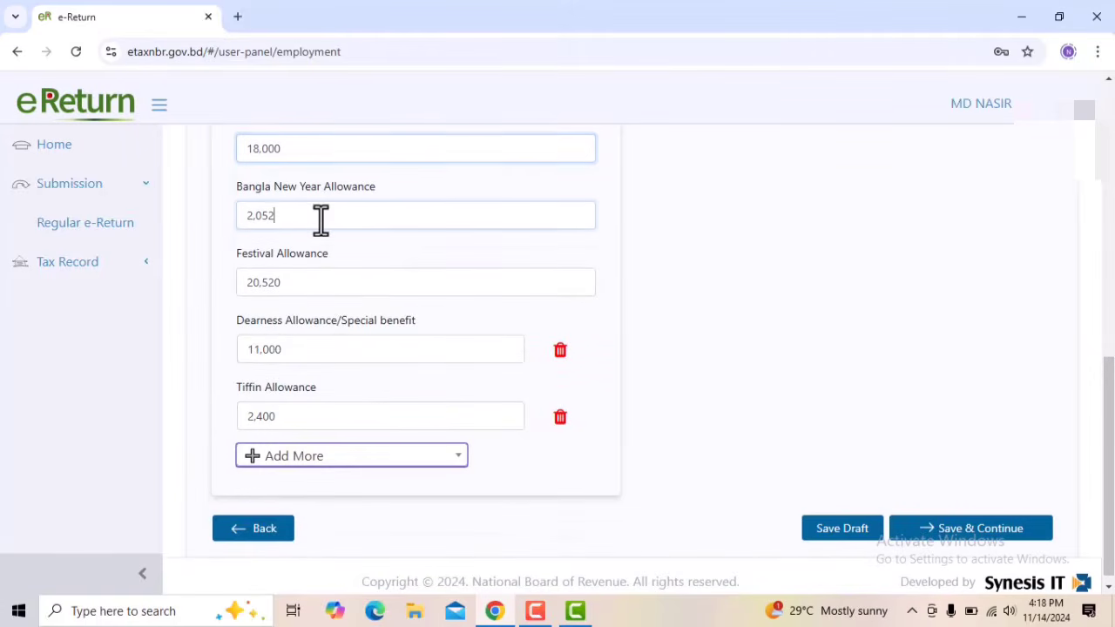
left_click(320, 218)
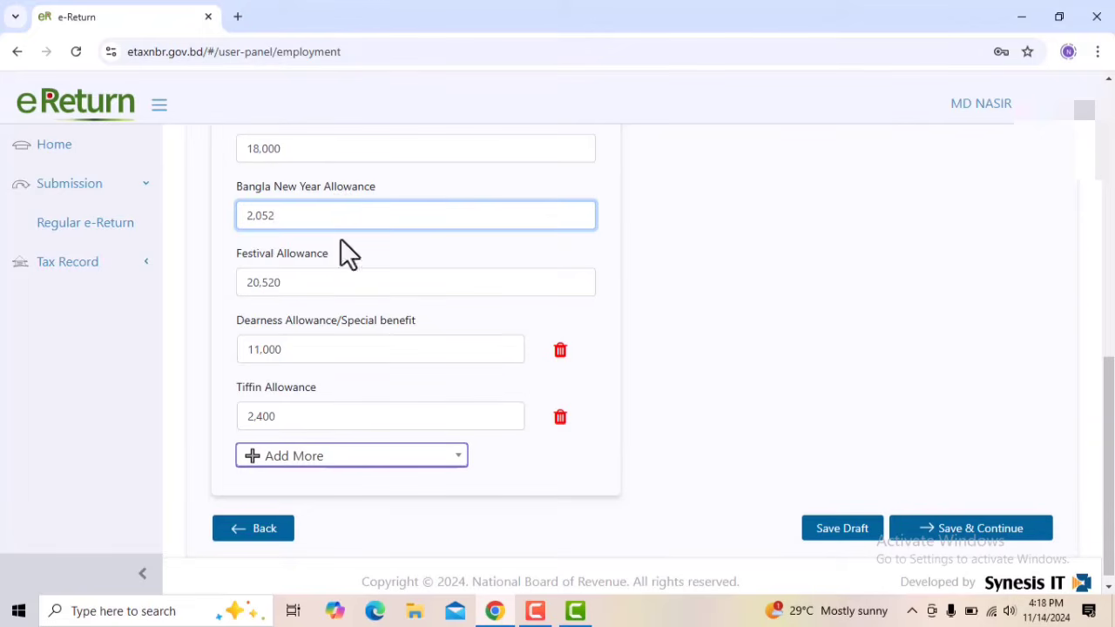
left_click(342, 293)
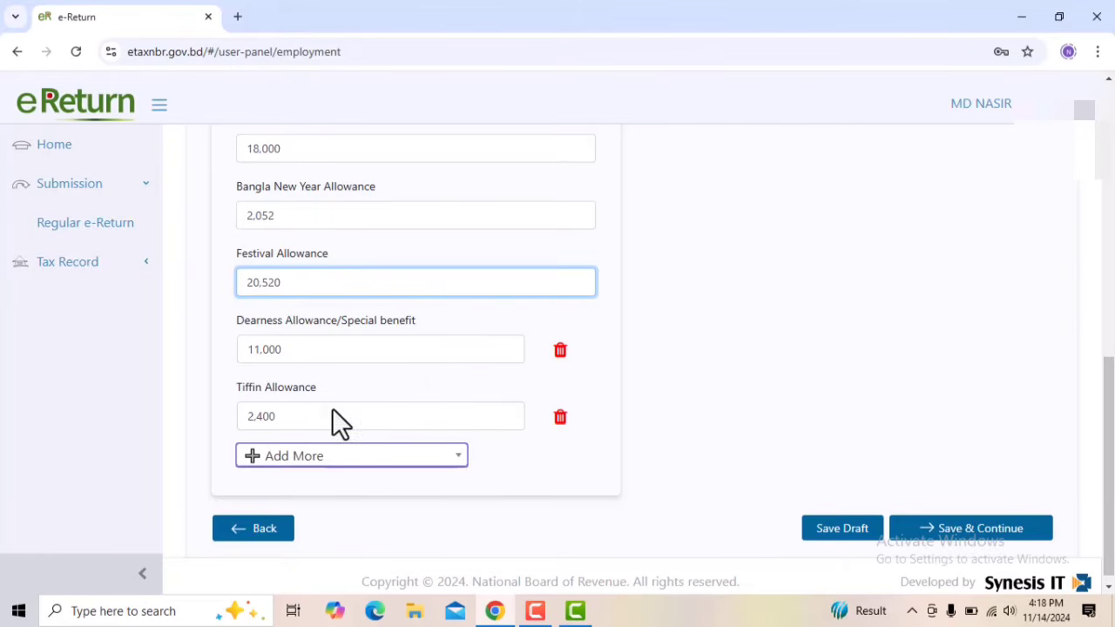
left_click(307, 355)
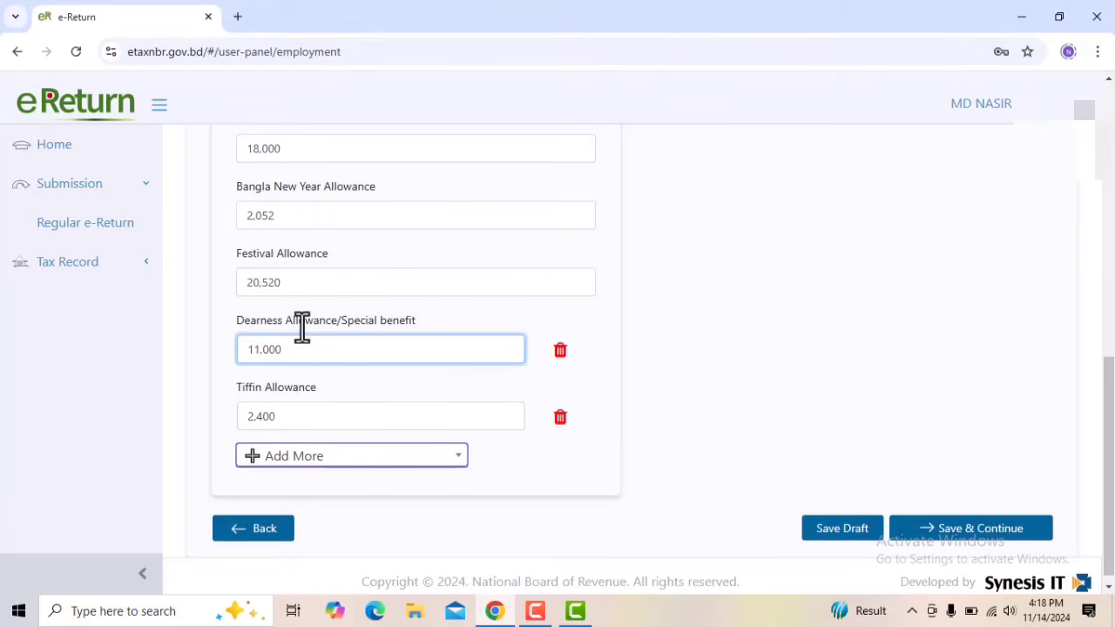
left_click(307, 416)
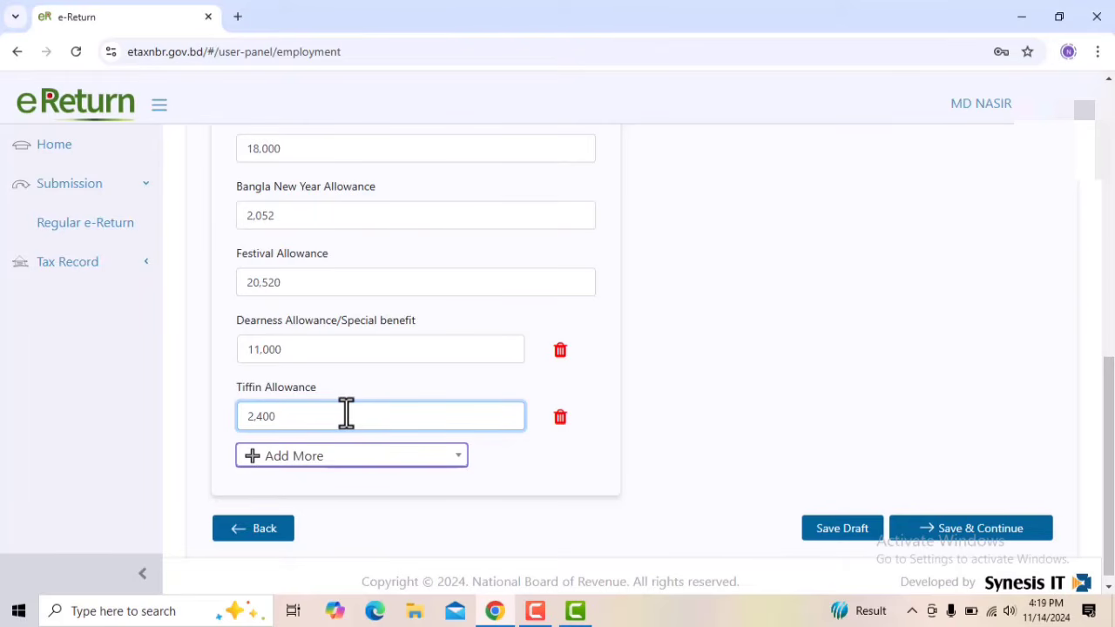
Browse the additional allowance types available for the employment particulars without adding any
left_click(324, 471)
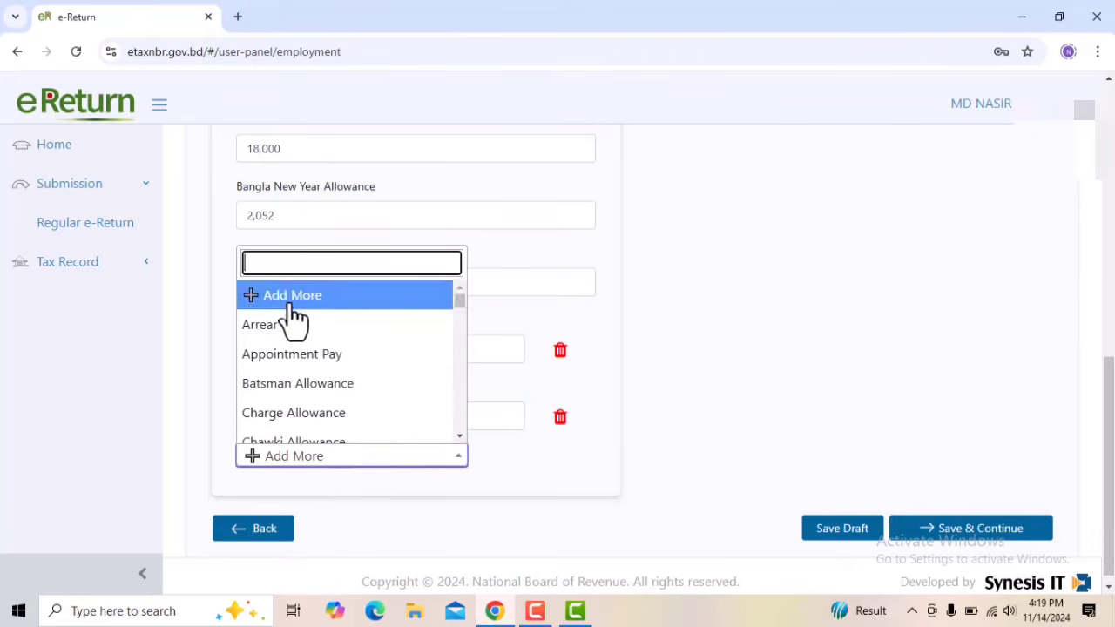
scroll(291, 355, "down", 3)
scroll(296, 382, "down", 8)
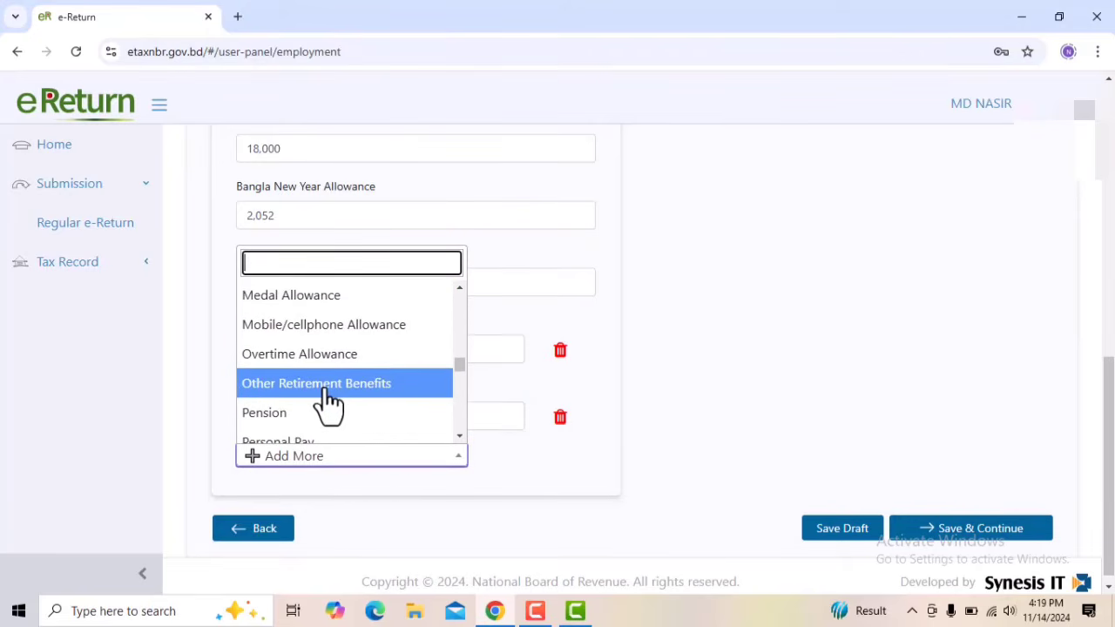
scroll(323, 403, "up", 7)
scroll(325, 397, "up", 2)
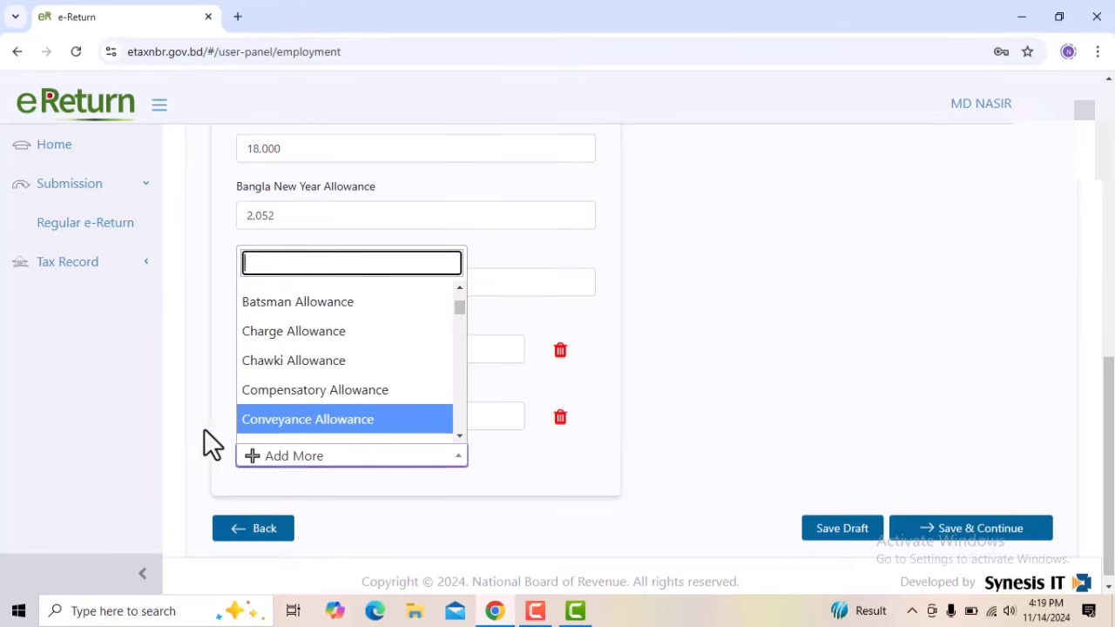
left_click(137, 425)
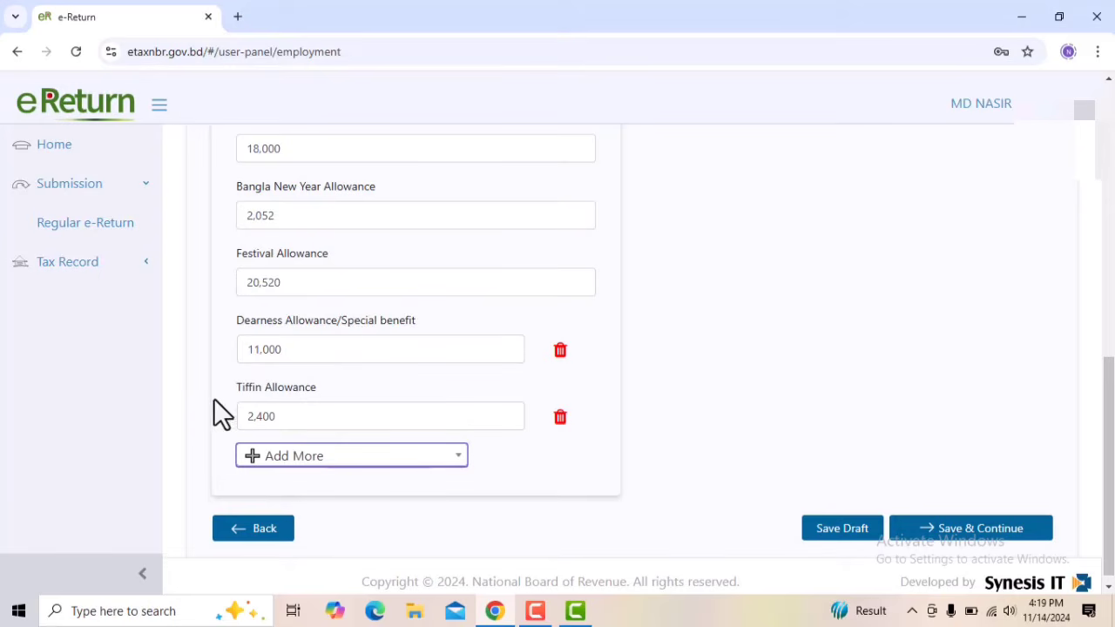
Search the additional allowance types and add an Education Allowance field to the employment particulars
left_click(328, 460)
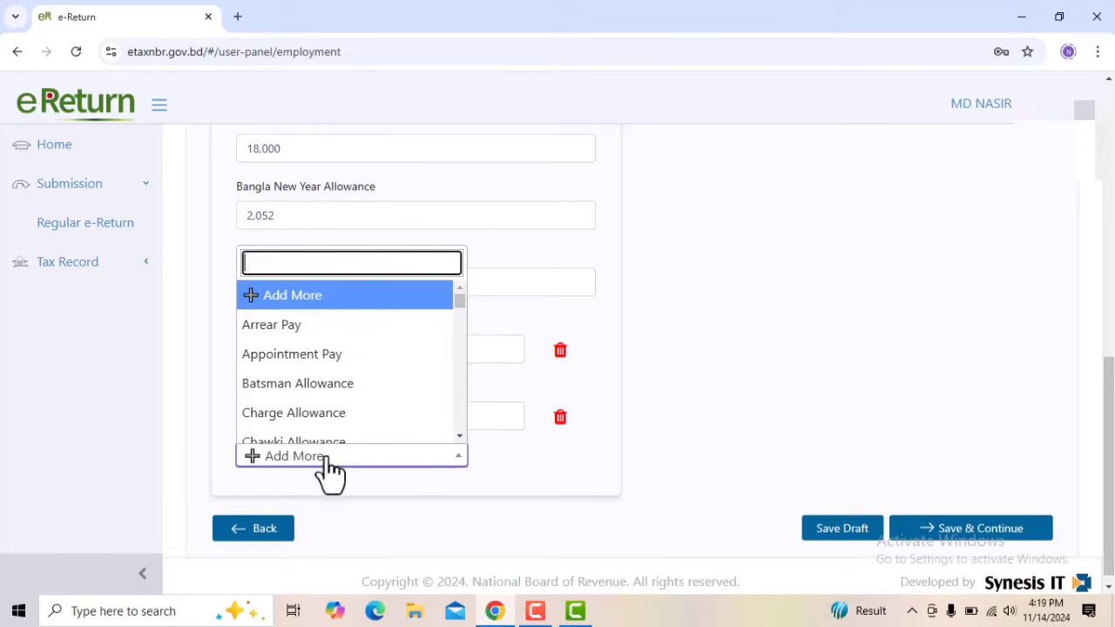
type("ti")
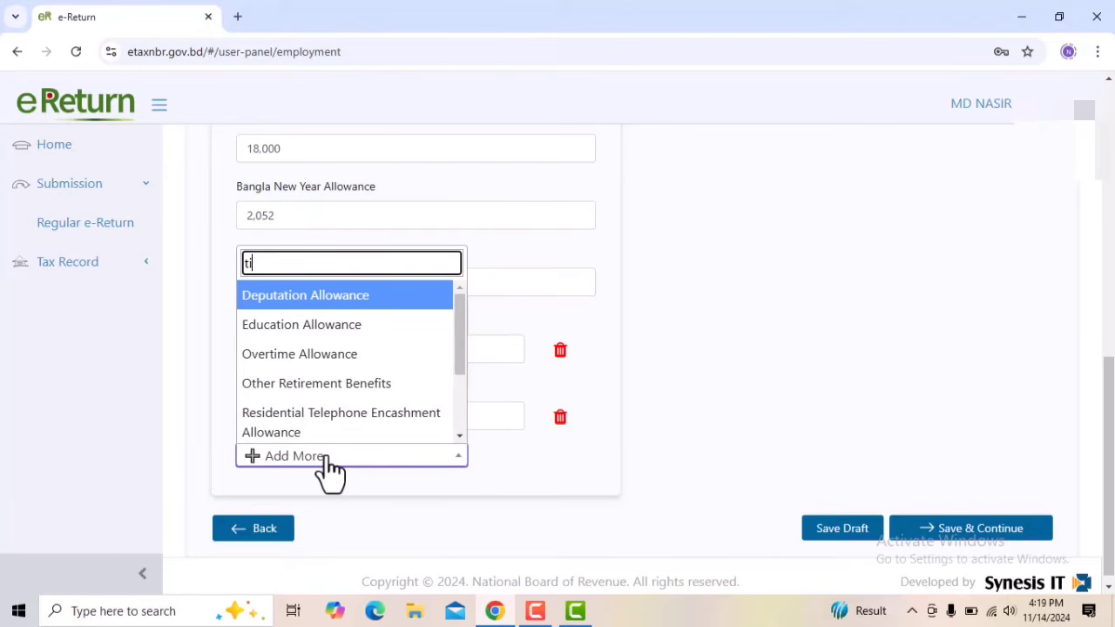
key("BackSpace")
key("BackSpace")
type("ed")
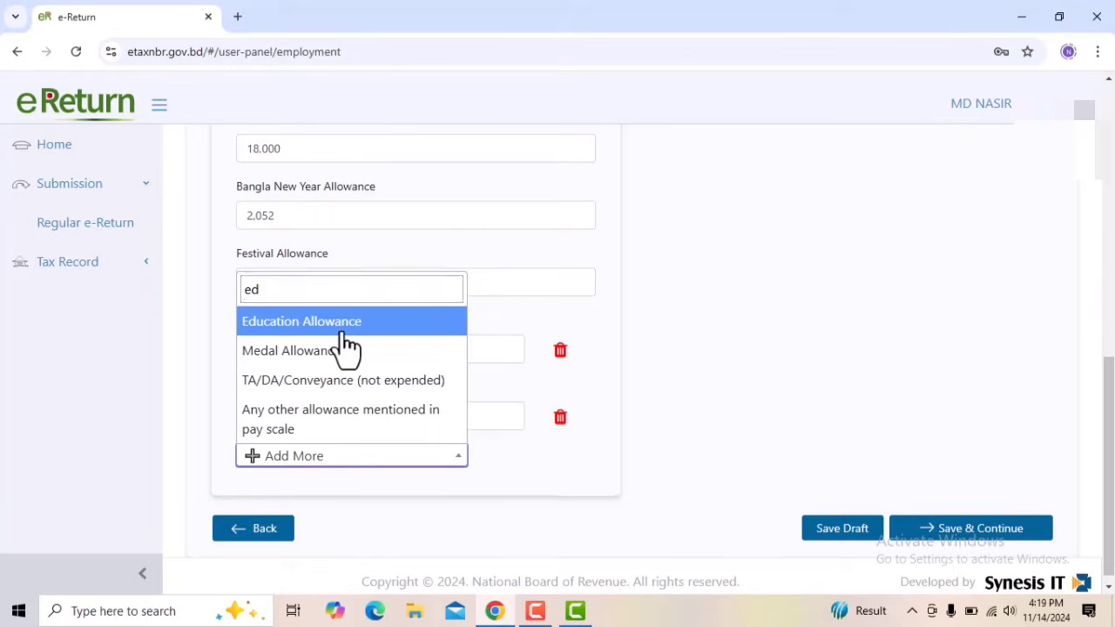
key("Return")
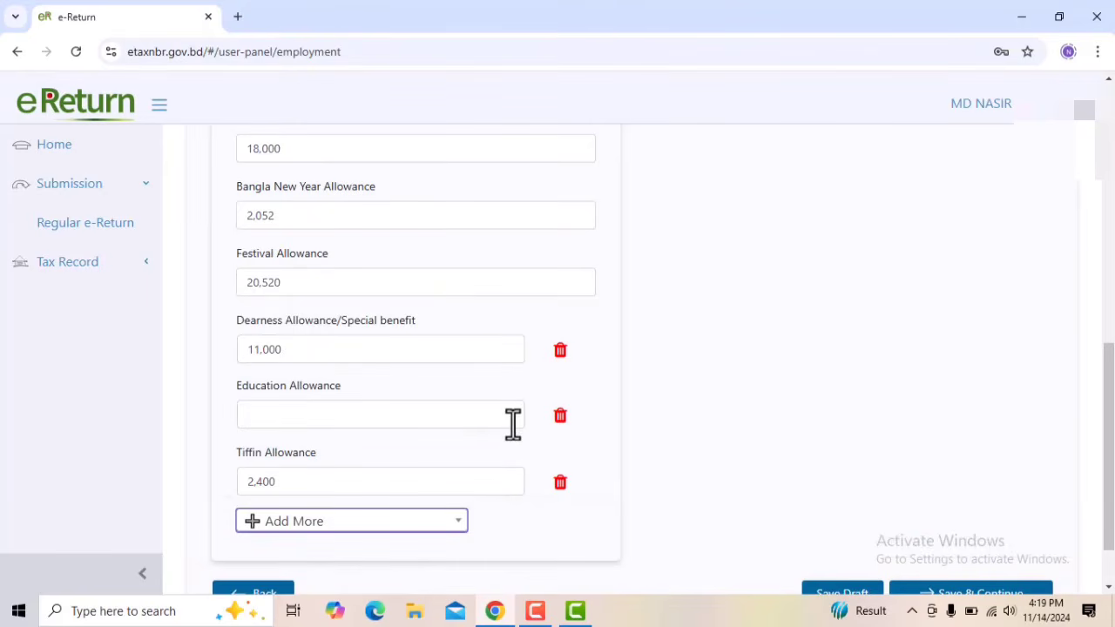
Remove the empty Education Allowance field from the employment particulars
left_click(338, 416)
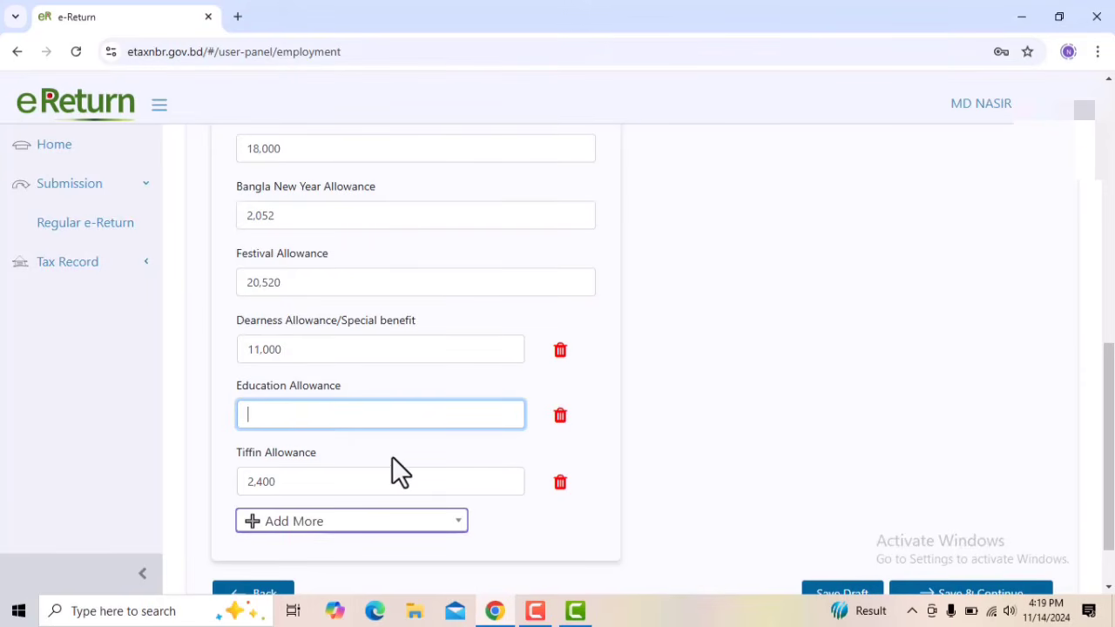
left_click(560, 416)
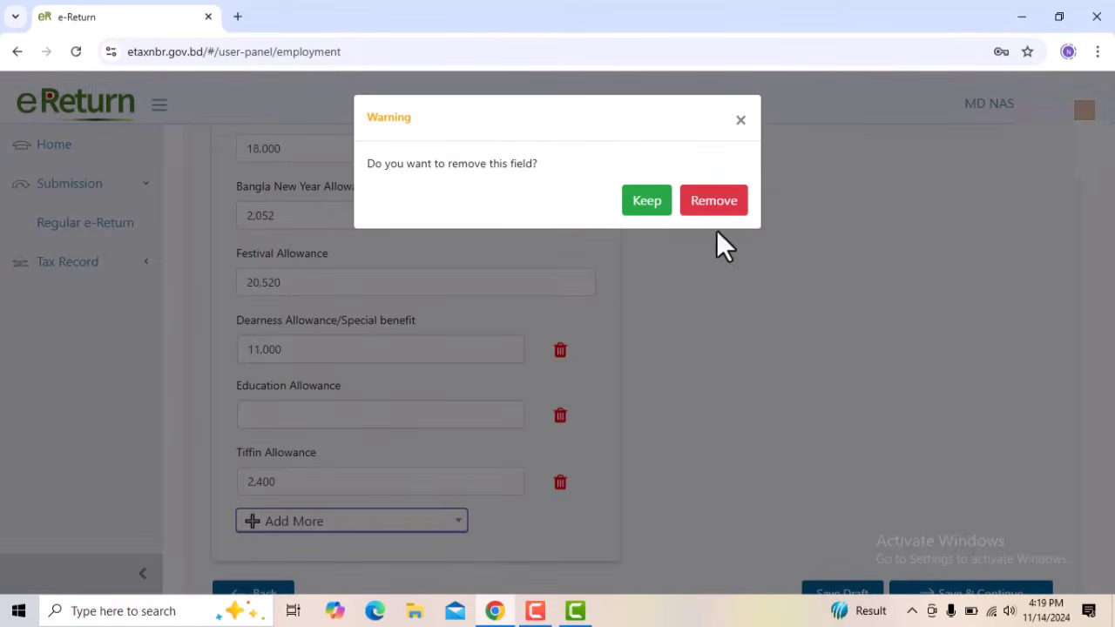
left_click(704, 204)
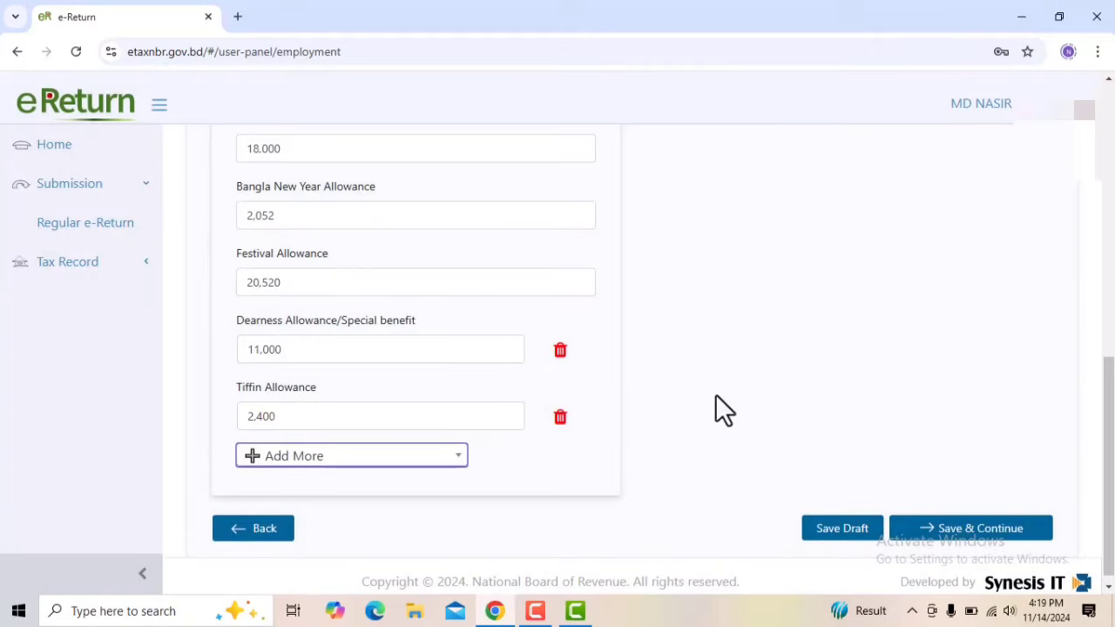
Save the employment income details, continue to Expenditure and look over its expense particulars
scroll(715, 396, "down", 1)
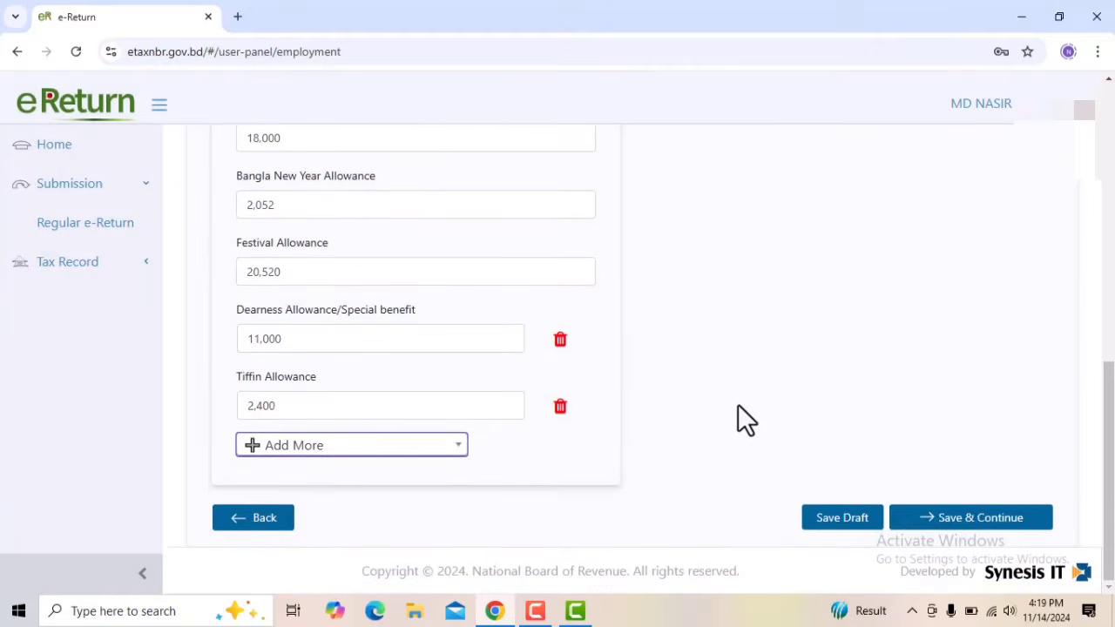
left_click(967, 523)
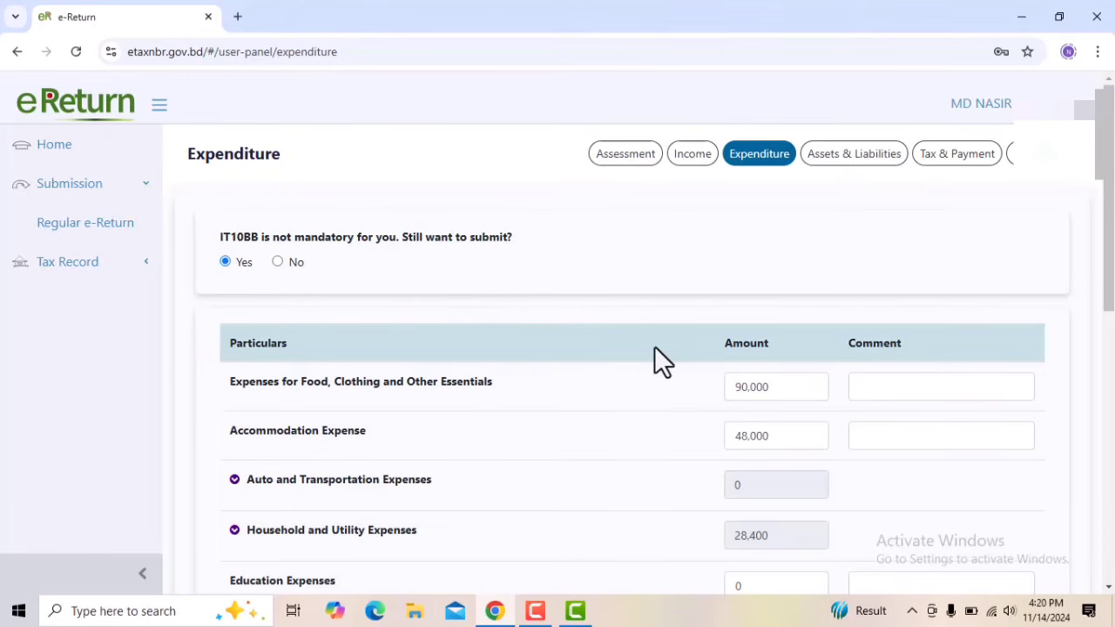
scroll(654, 346, "down", 2)
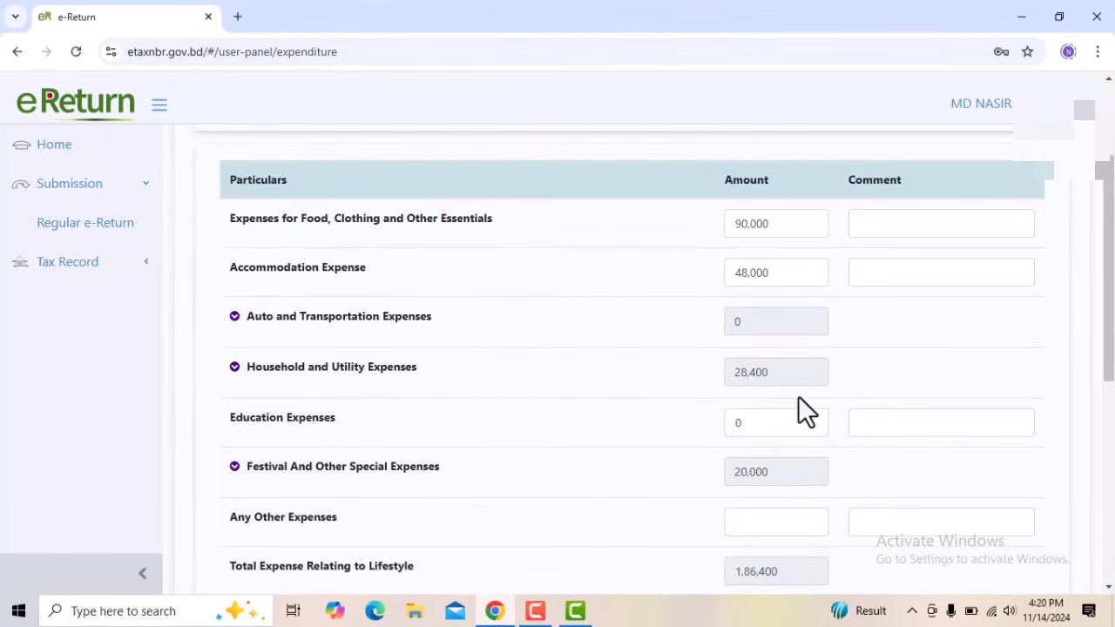
scroll(792, 386, "up", 2)
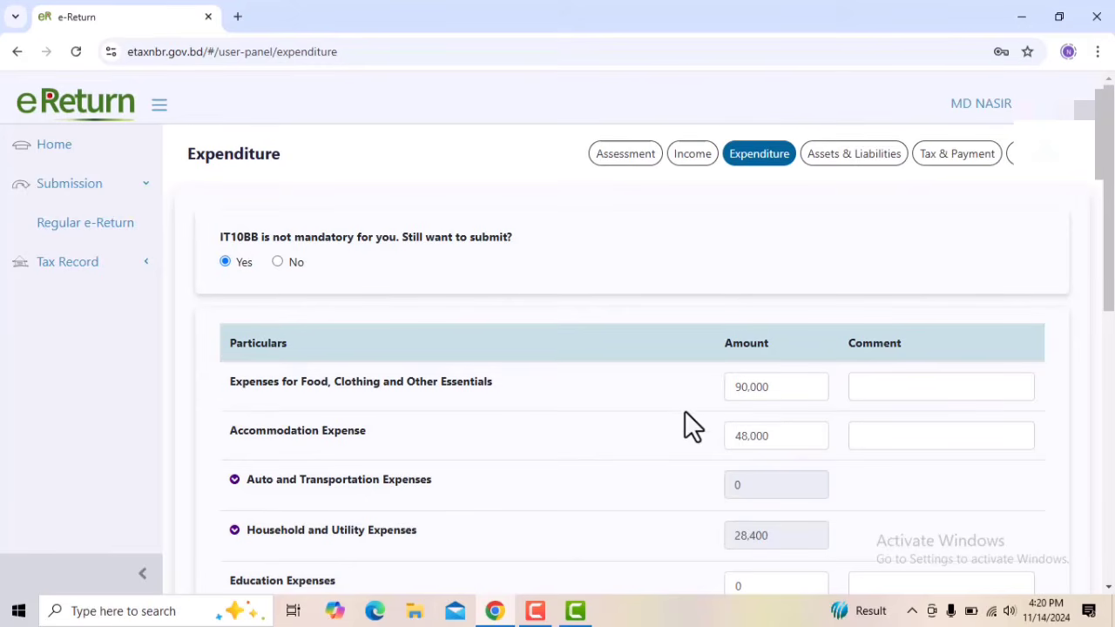
Check the food and accommodation expense amounts, then expand Auto and Transportation Expenses to view its sub-items
scroll(588, 422, "down", 1)
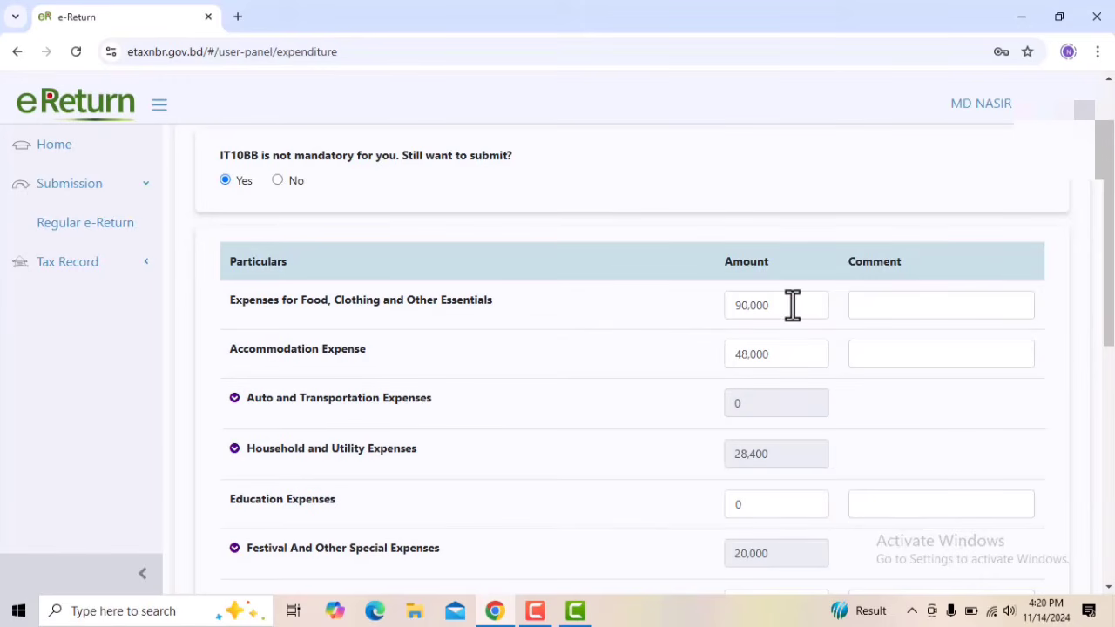
left_click(761, 306)
left_click(763, 359)
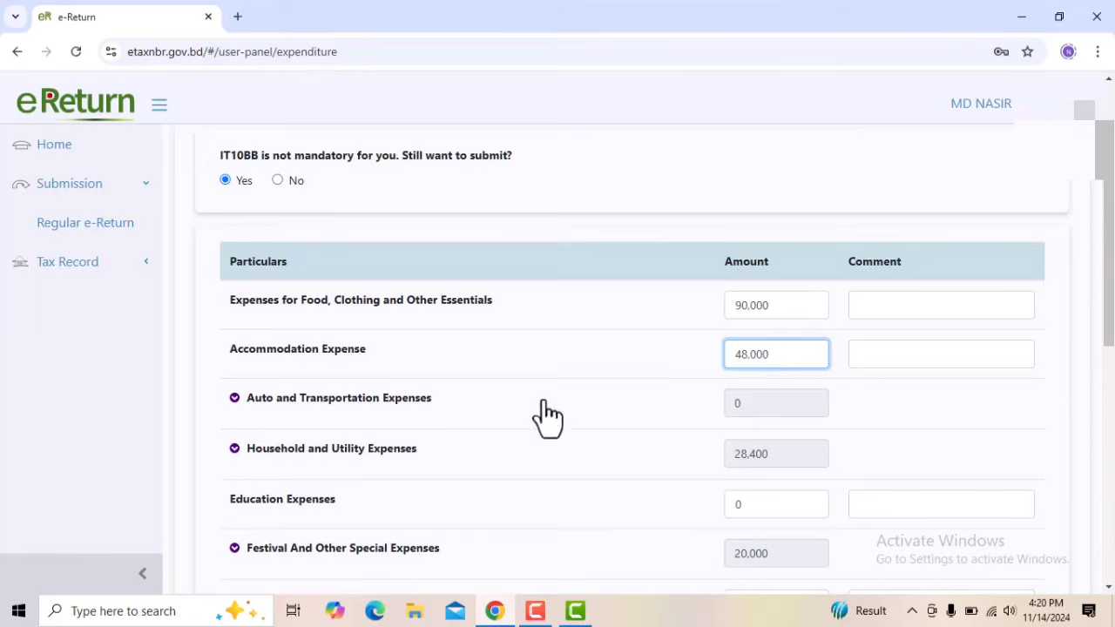
scroll(545, 414, "down", 1)
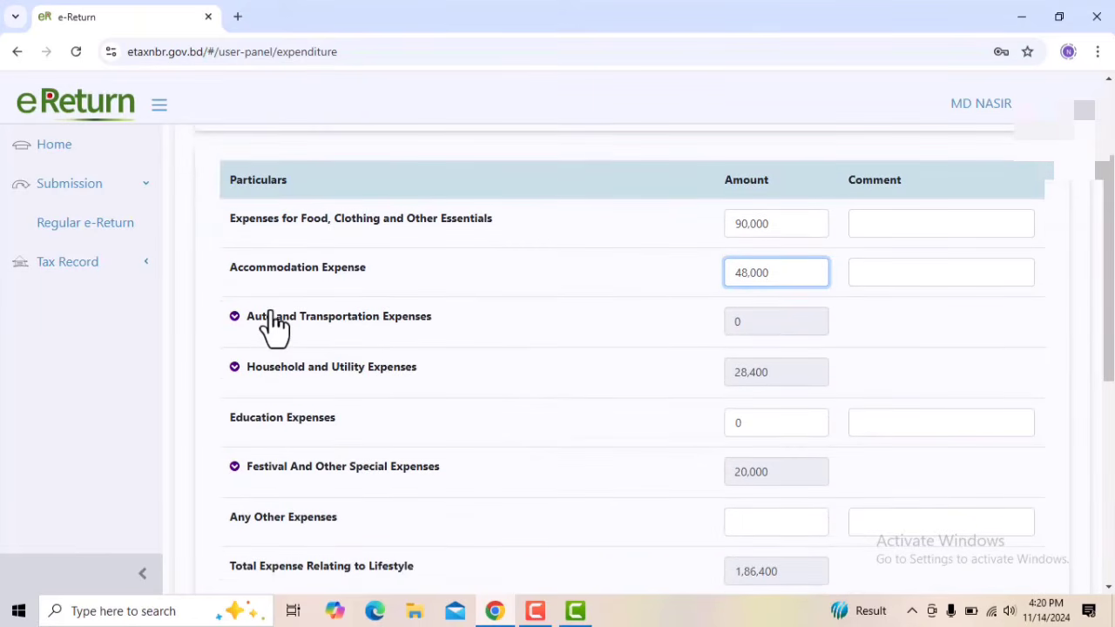
left_click(273, 316)
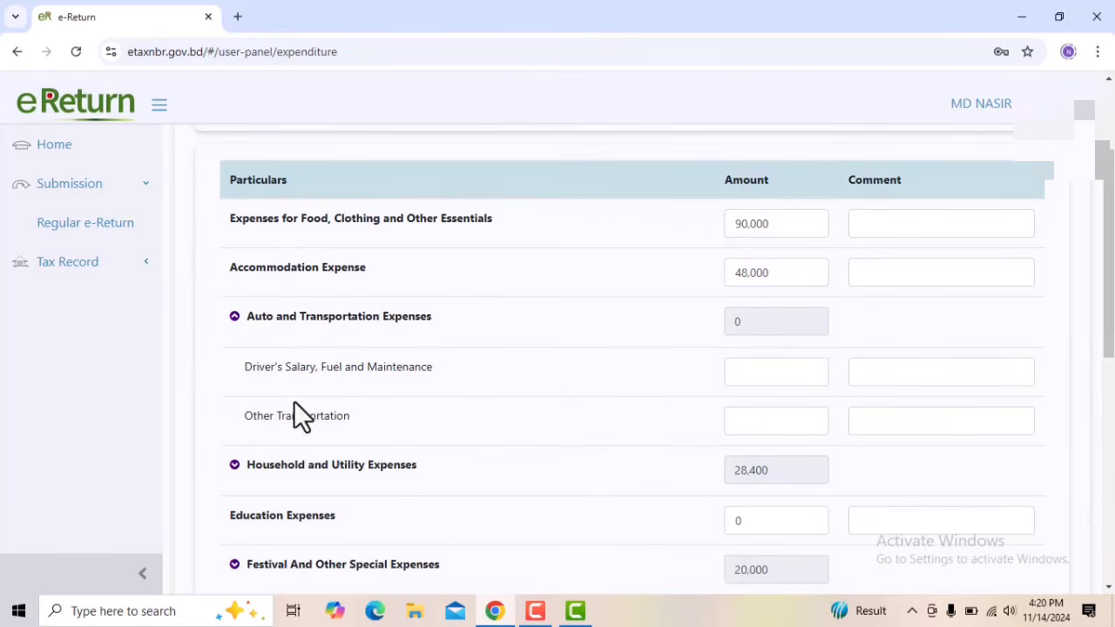
Check the driver's salary and other transportation amount fields, then collapse Auto and Transportation Expenses
left_click(769, 374)
left_click(769, 419)
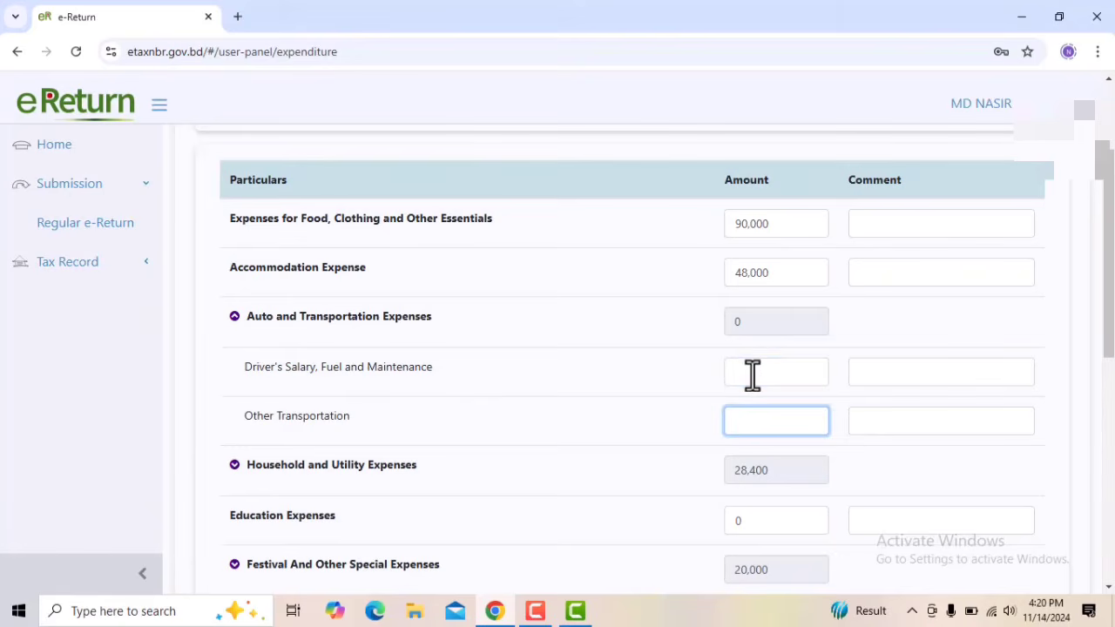
left_click(752, 372)
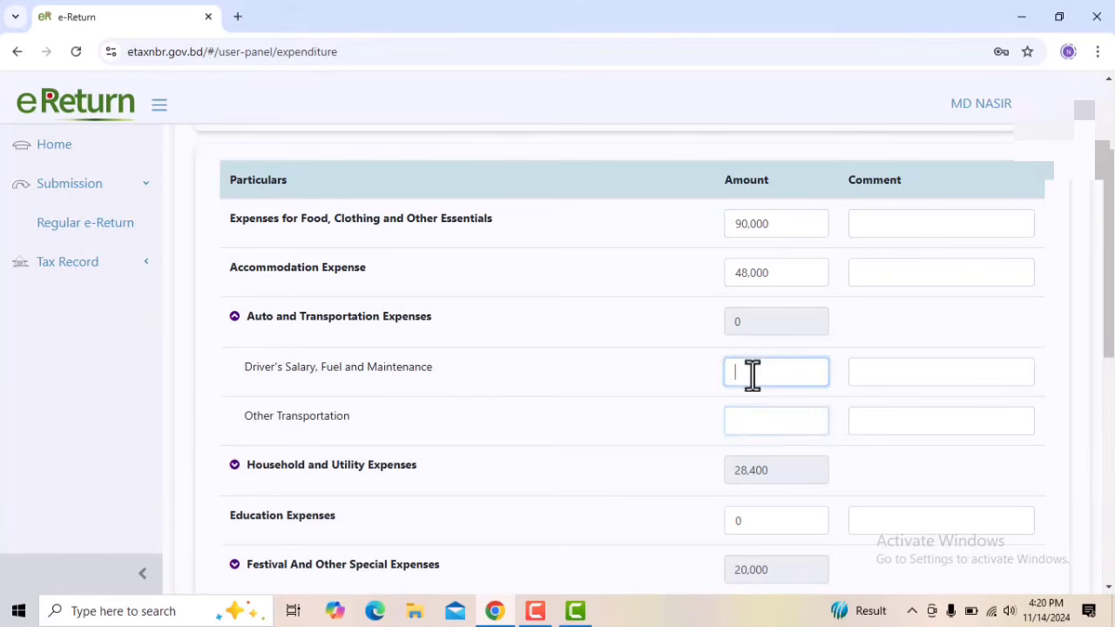
left_click(272, 322)
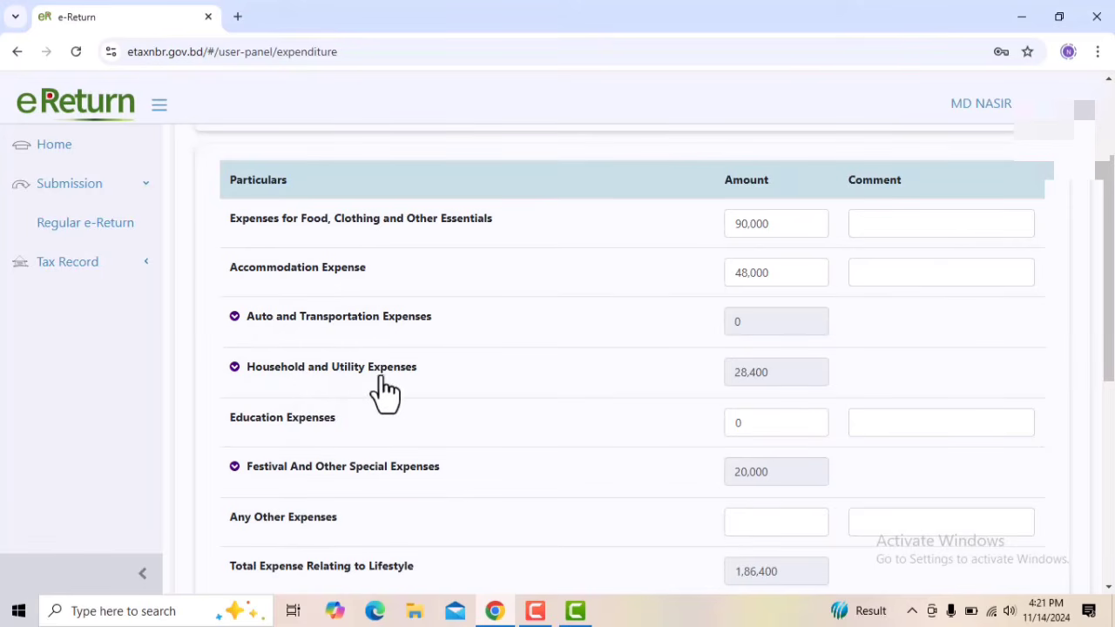
Review the Household and Utility Expenses sub-items, enter 6,000 for Home-Support Stuff and Other Expenses, and collapse the group
left_click(802, 376)
scroll(401, 431, "down", 1)
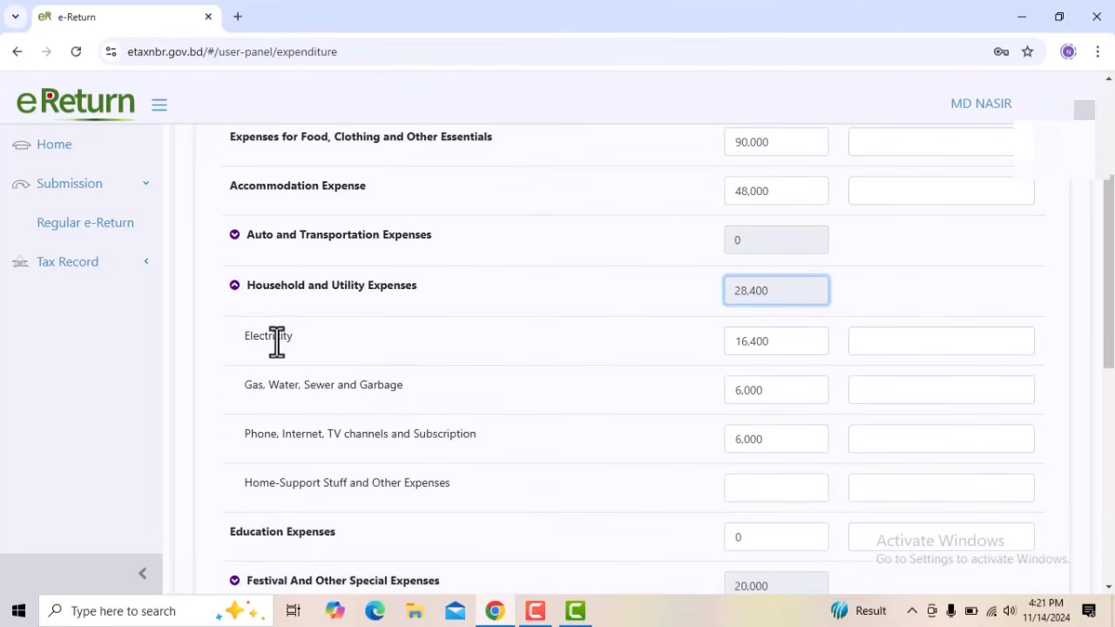
left_click(780, 346)
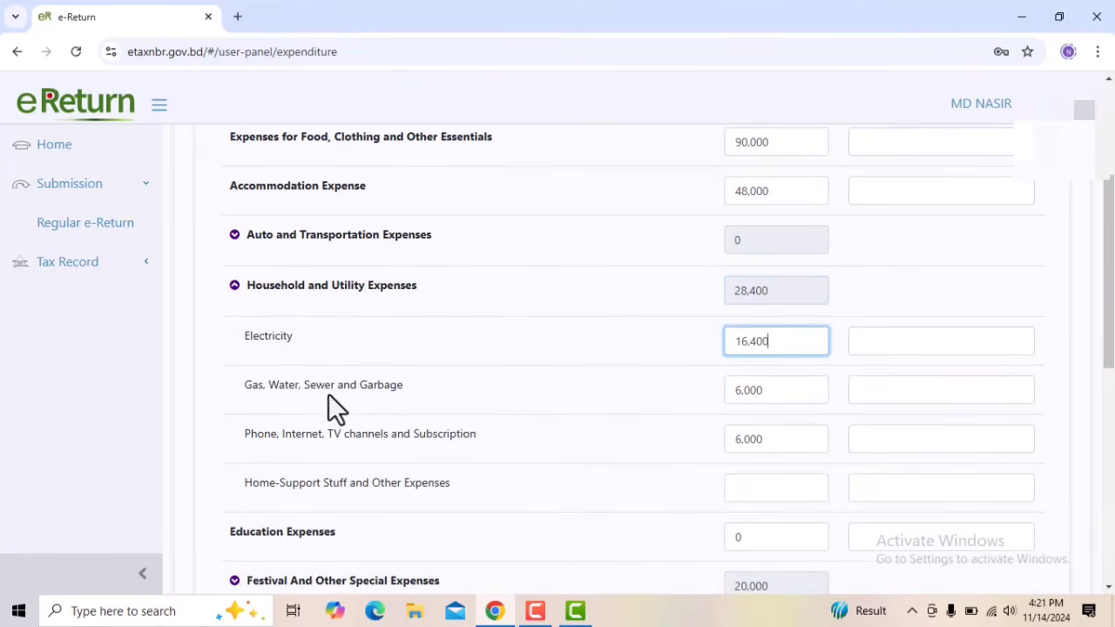
left_click(788, 393)
left_click(771, 443)
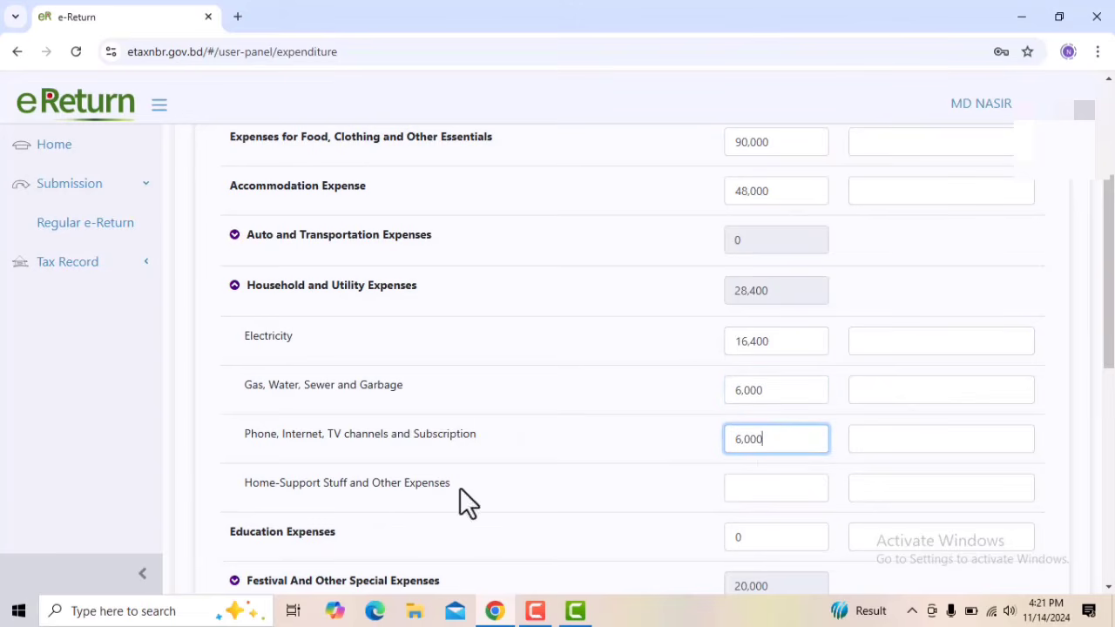
left_click(753, 488)
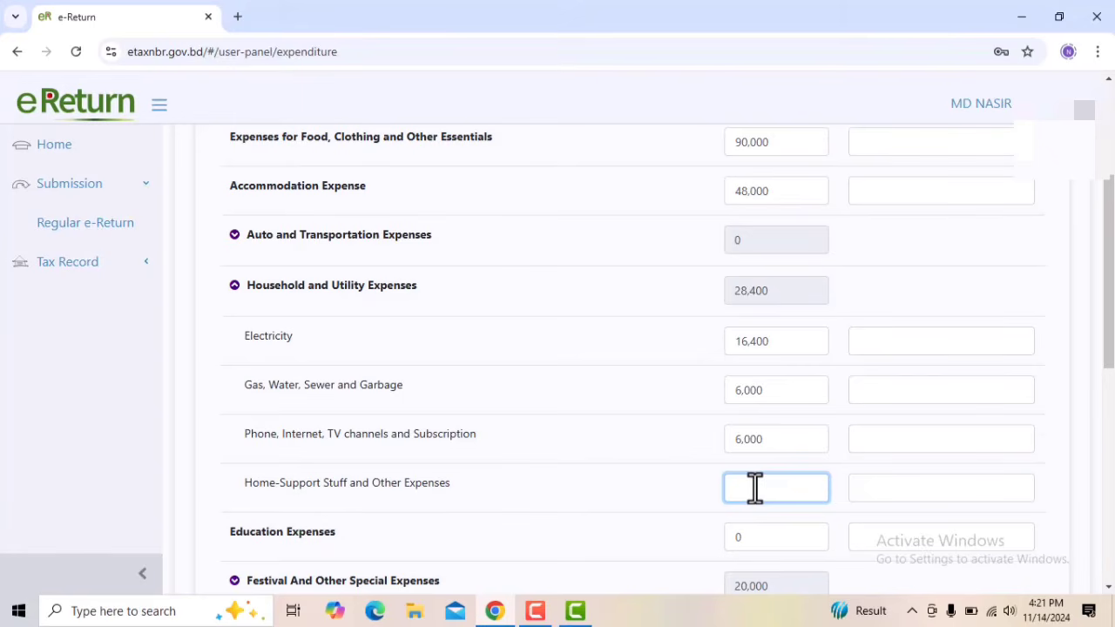
type("6000")
left_click(379, 296)
Enter 10,000 for Other Transportation under Auto and Transportation Expenses and collapse the group
left_click(394, 244)
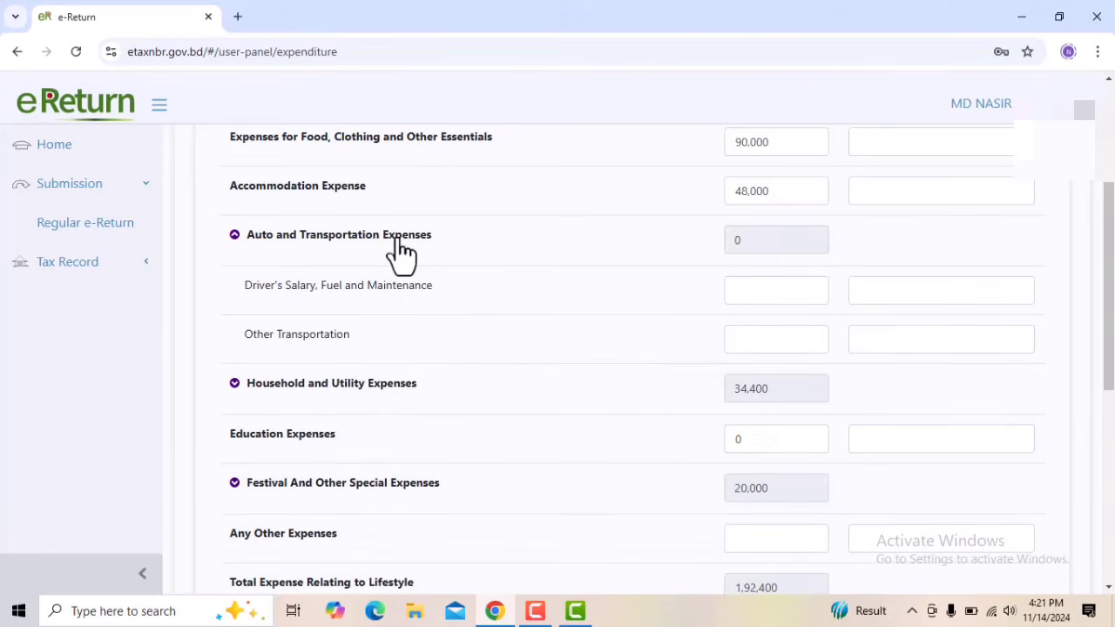
left_click(778, 339)
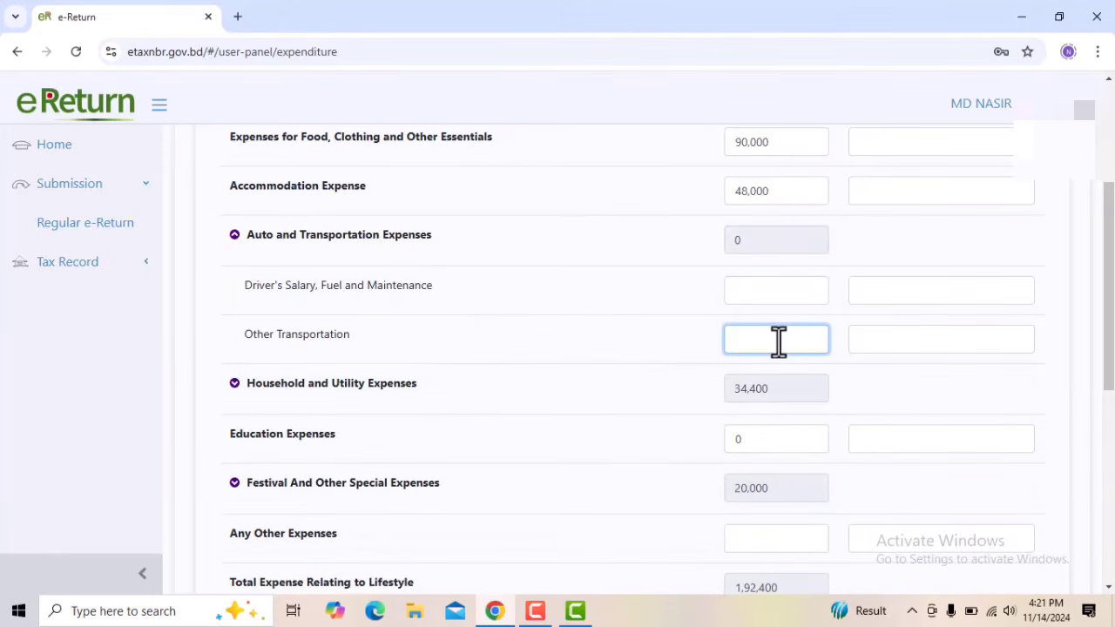
type("10,000")
scroll(759, 428, "down", 1)
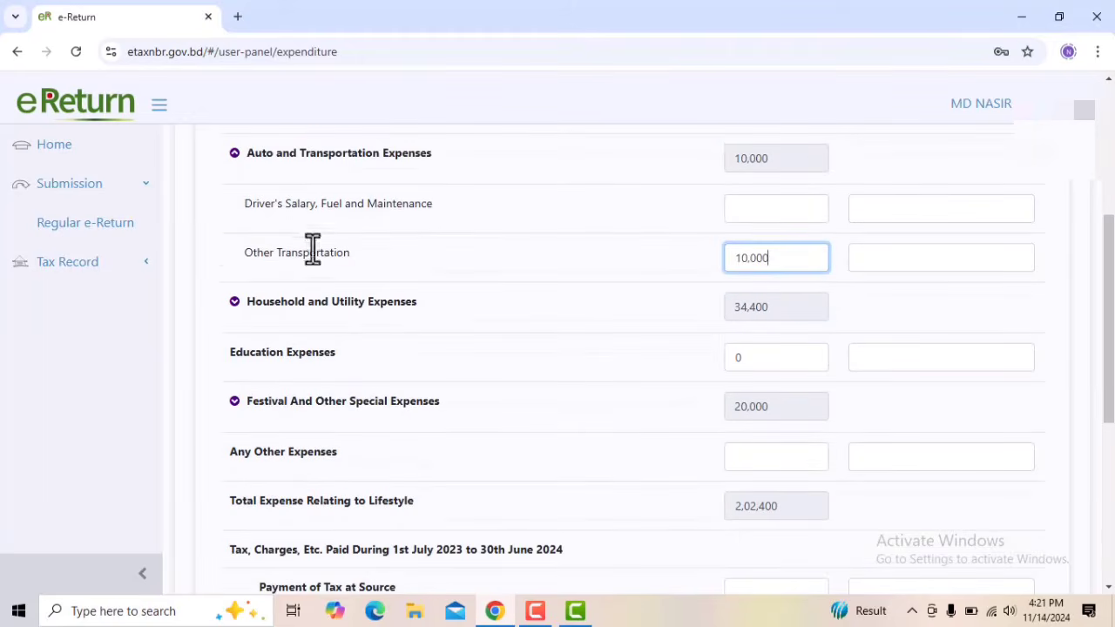
left_click(299, 159)
Look over the tax at source, tax and surcharge, and personal loan interest payment fields below the lifestyle expenses
scroll(627, 326, "down", 3)
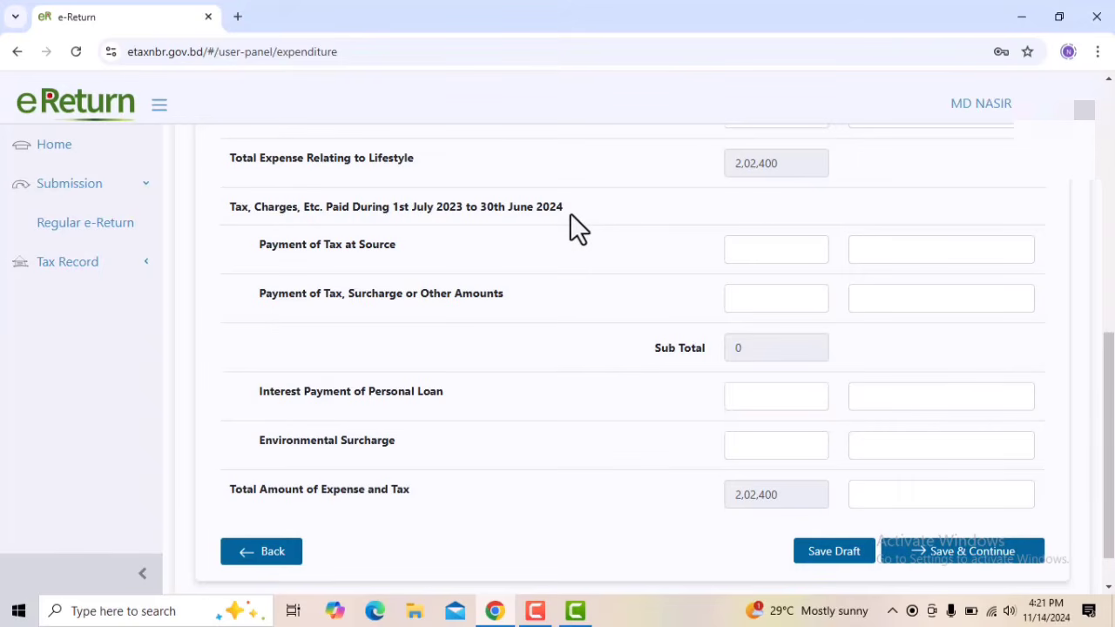
left_click(782, 255)
left_click(773, 301)
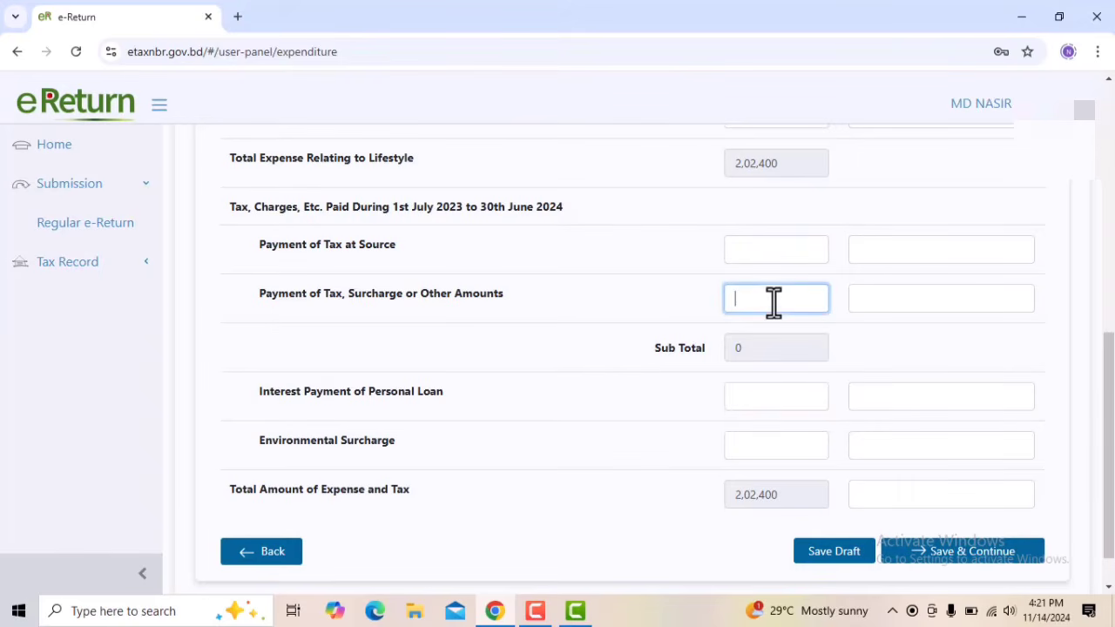
scroll(766, 324, "down", 1)
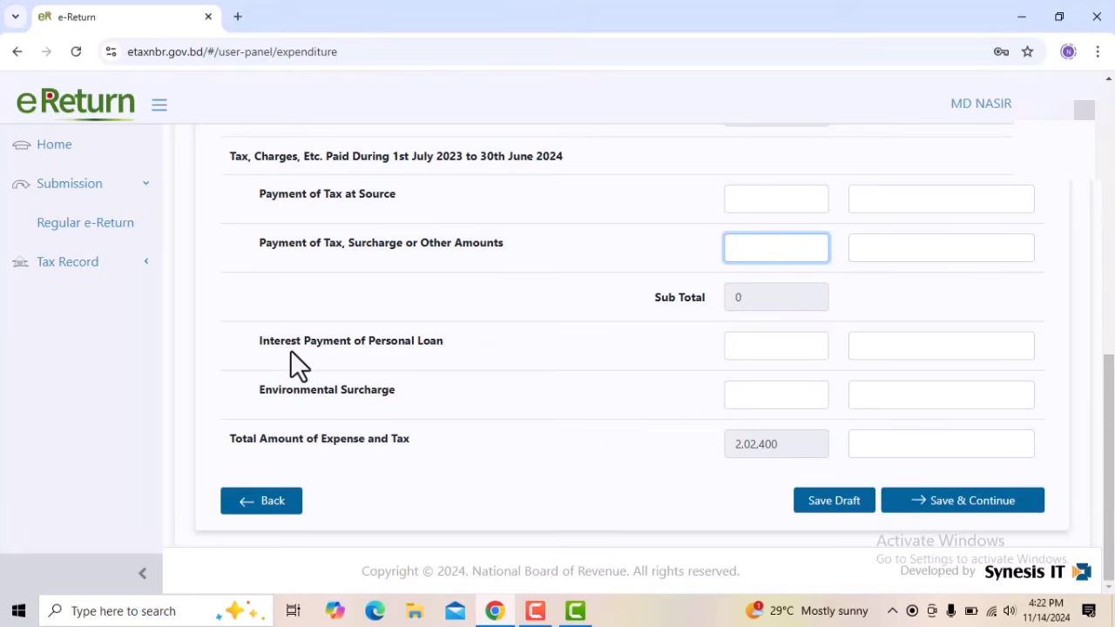
left_click(385, 336)
left_click_drag(385, 336, 460, 369)
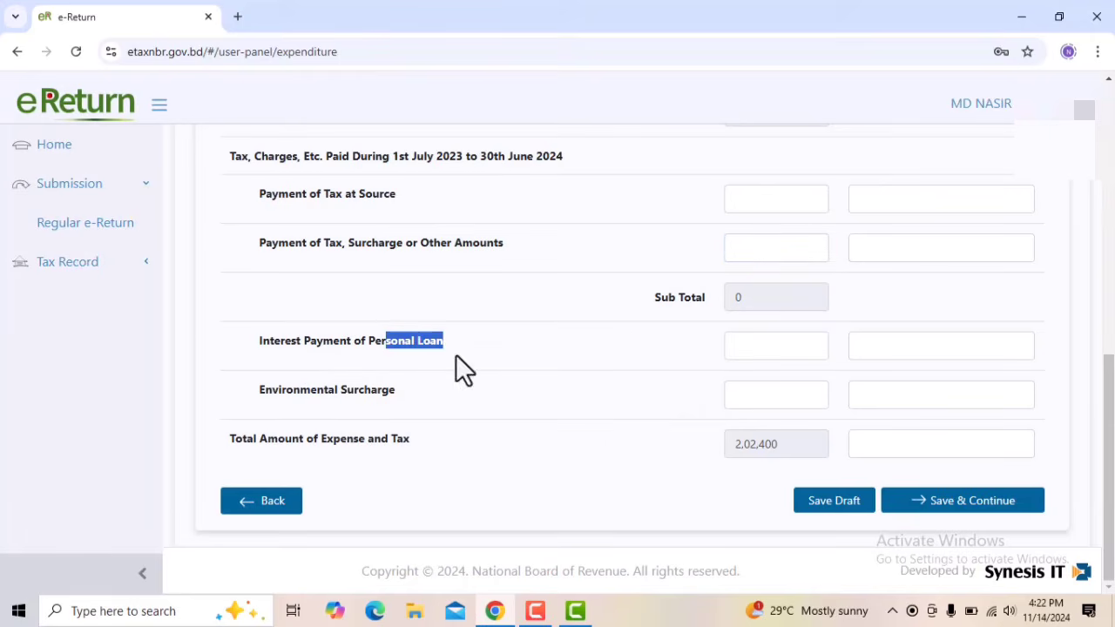
left_click(767, 352)
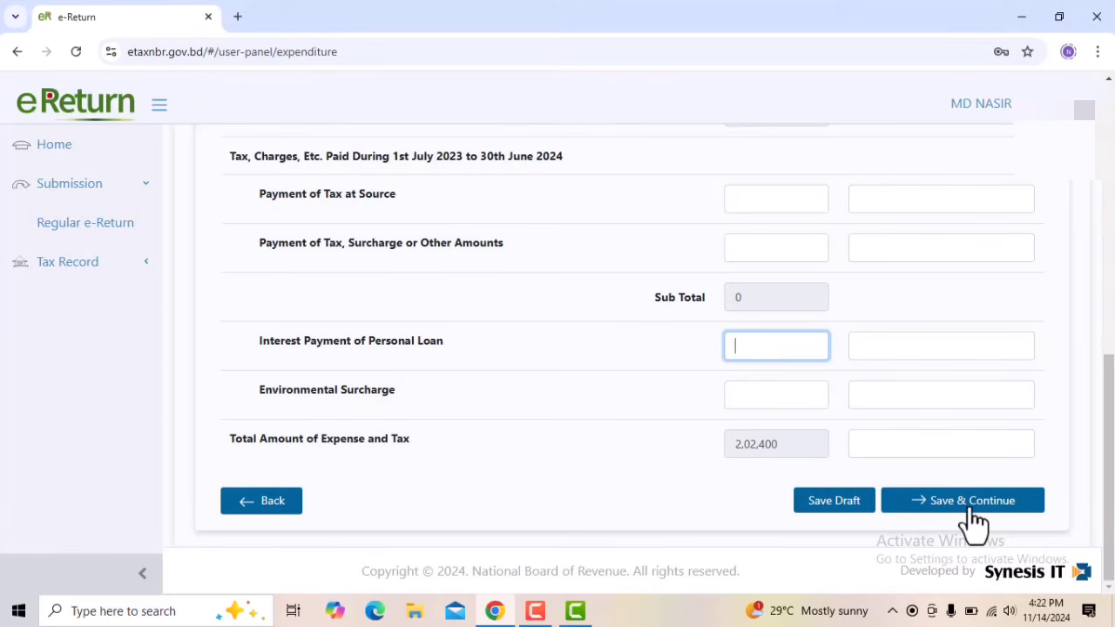
Check the Total Amount of Expense and Tax, then save the expenditure details and continue to Assets & Liabilities
left_click(216, 430)
left_click_drag(216, 431, 338, 450)
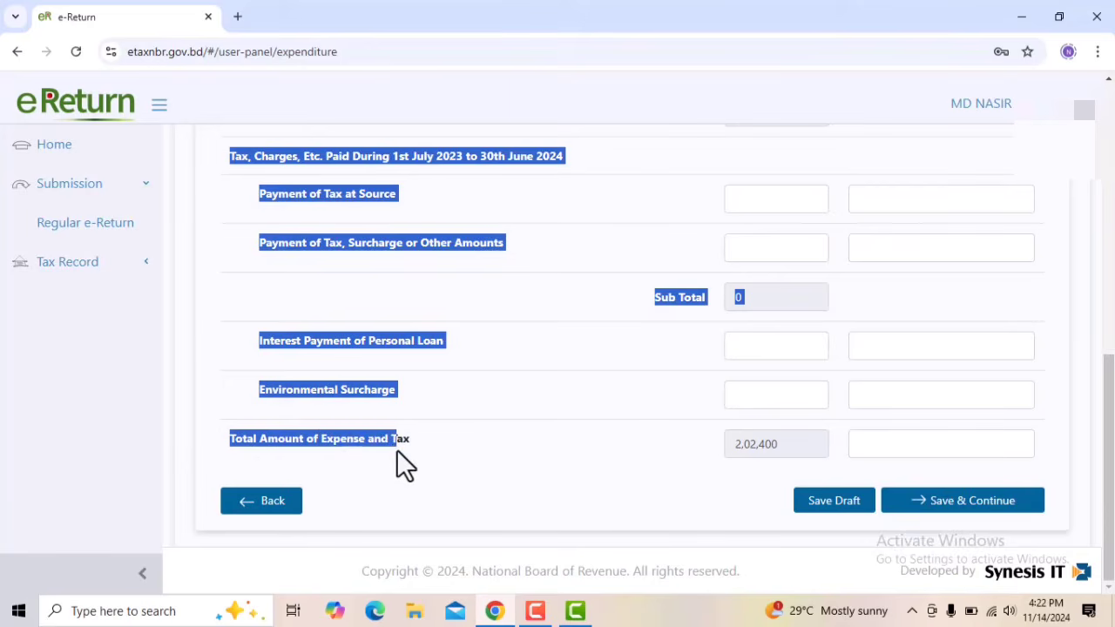
left_click(769, 446)
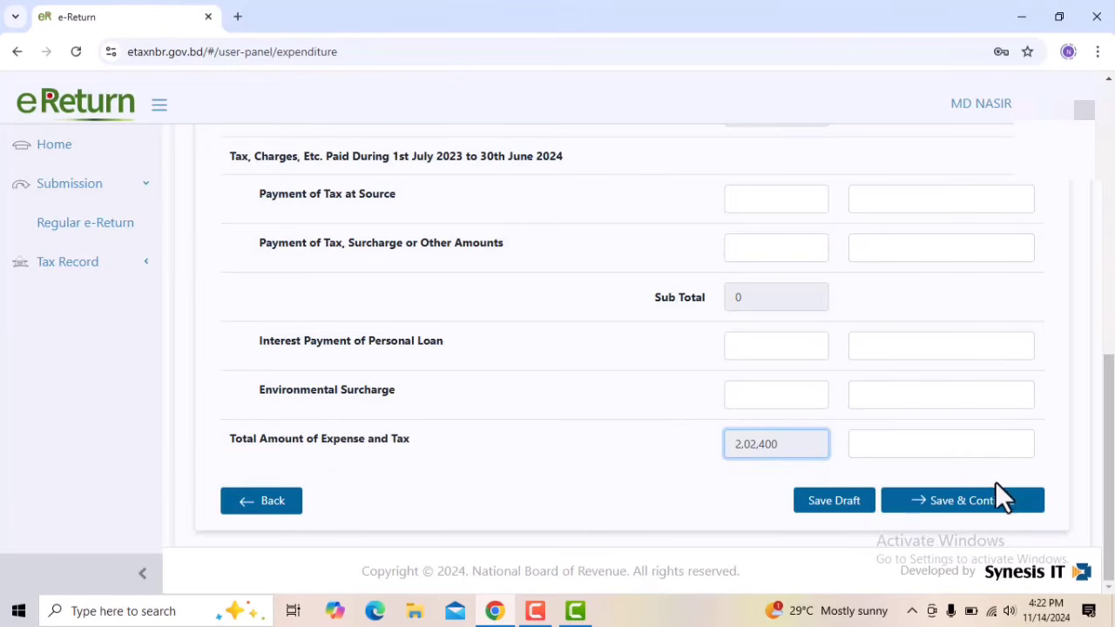
left_click(955, 505)
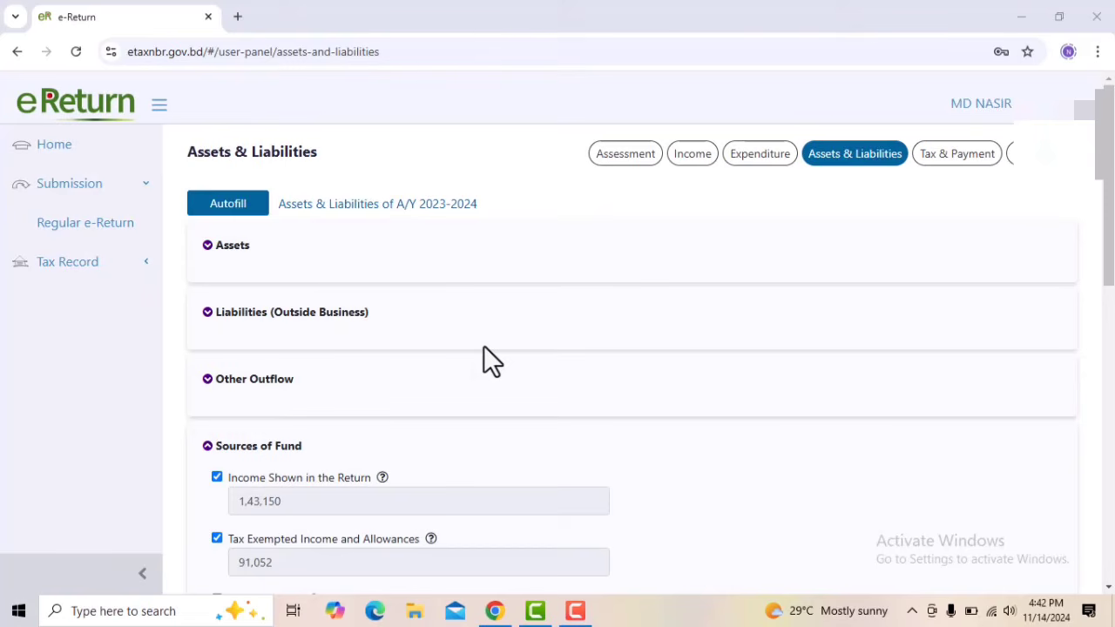
Expand Assets and examine the Non-Agricultural Property and Agricultural Property entry fields, deselecting each category after viewing it
left_click(245, 251)
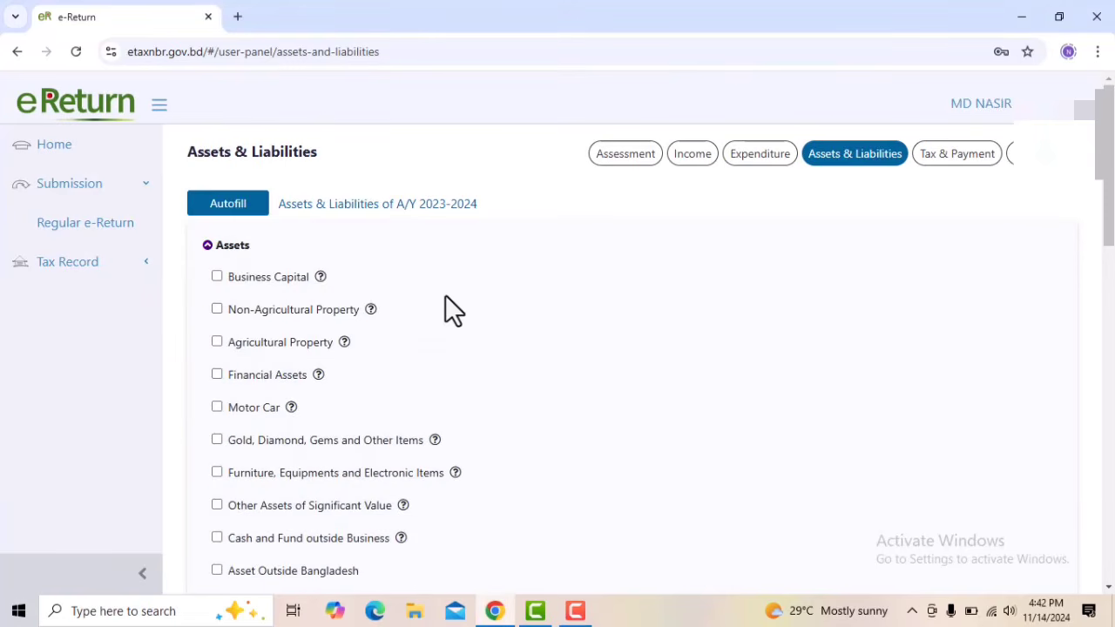
scroll(445, 296, "down", 1)
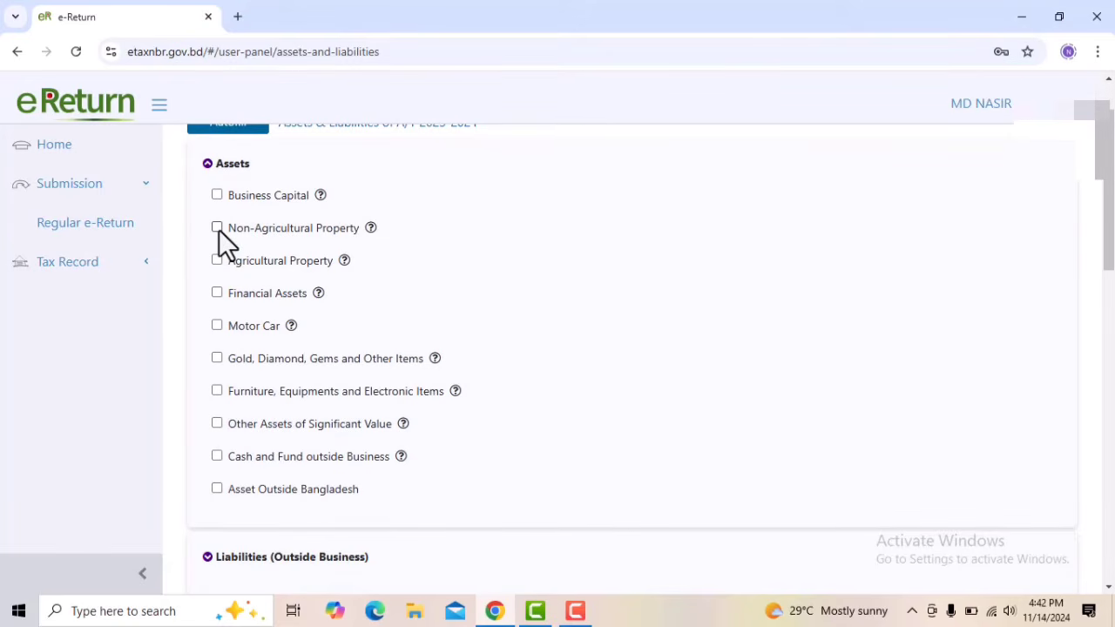
left_click(217, 227)
left_click(233, 260)
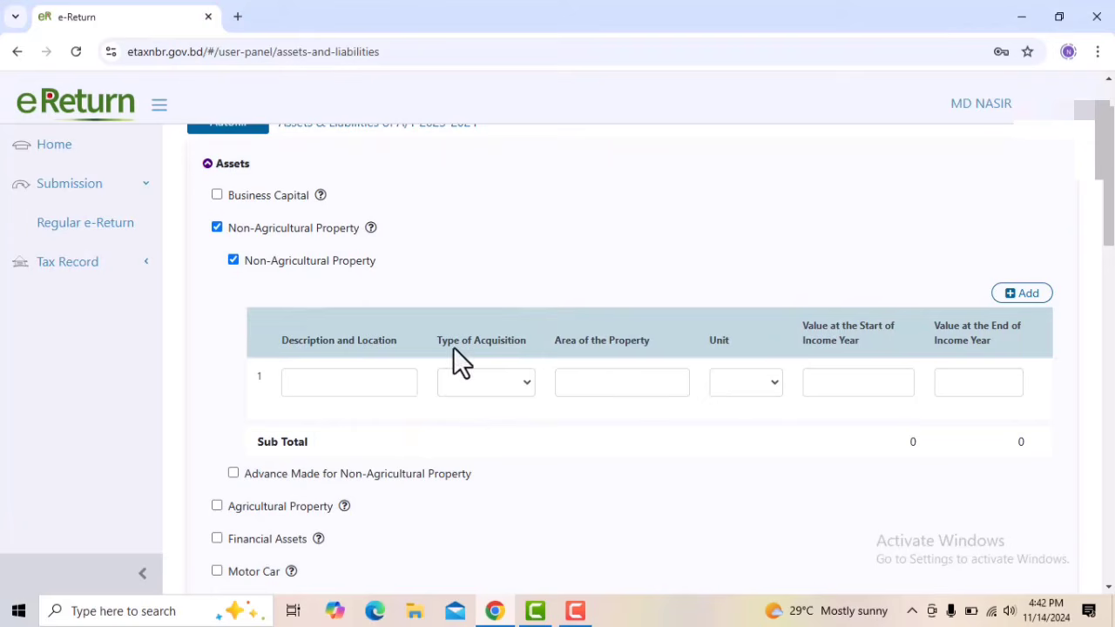
left_click(364, 381)
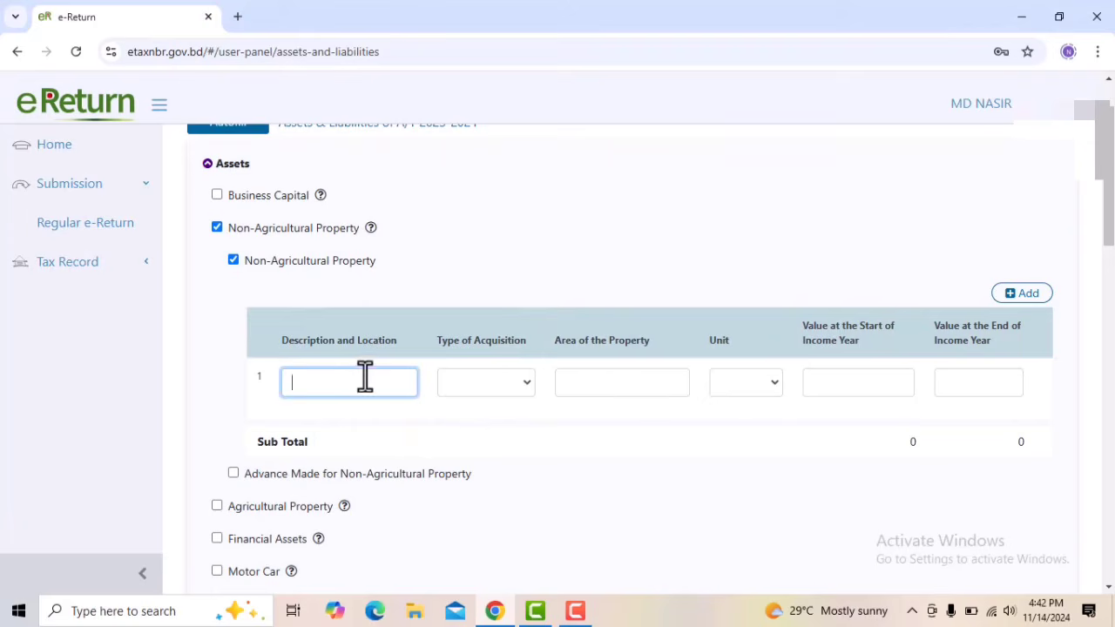
left_click(217, 228)
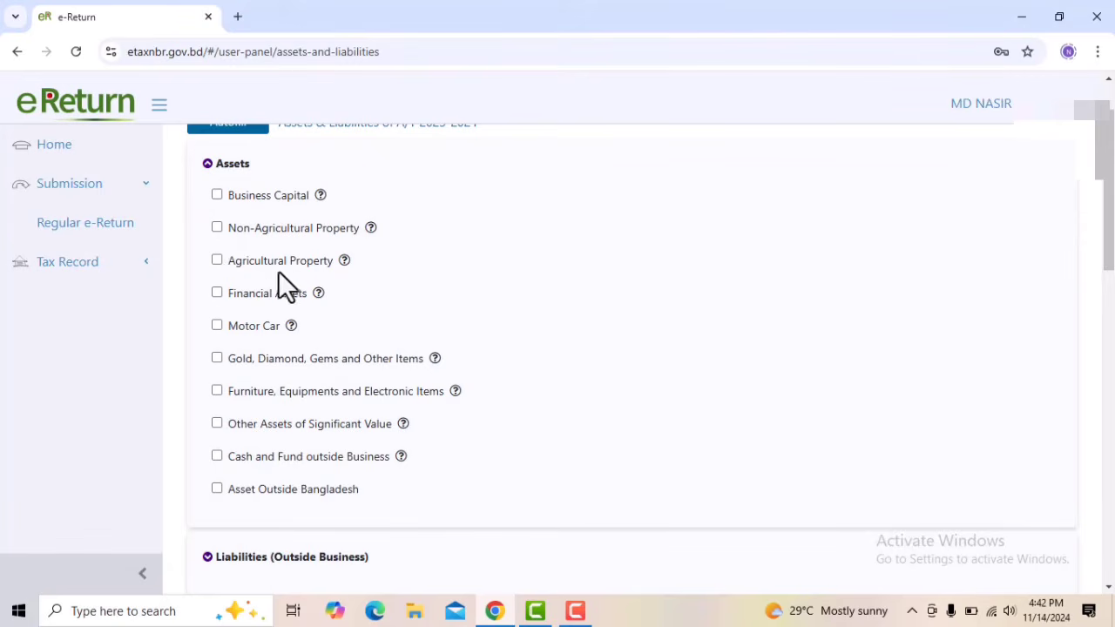
left_click(217, 260)
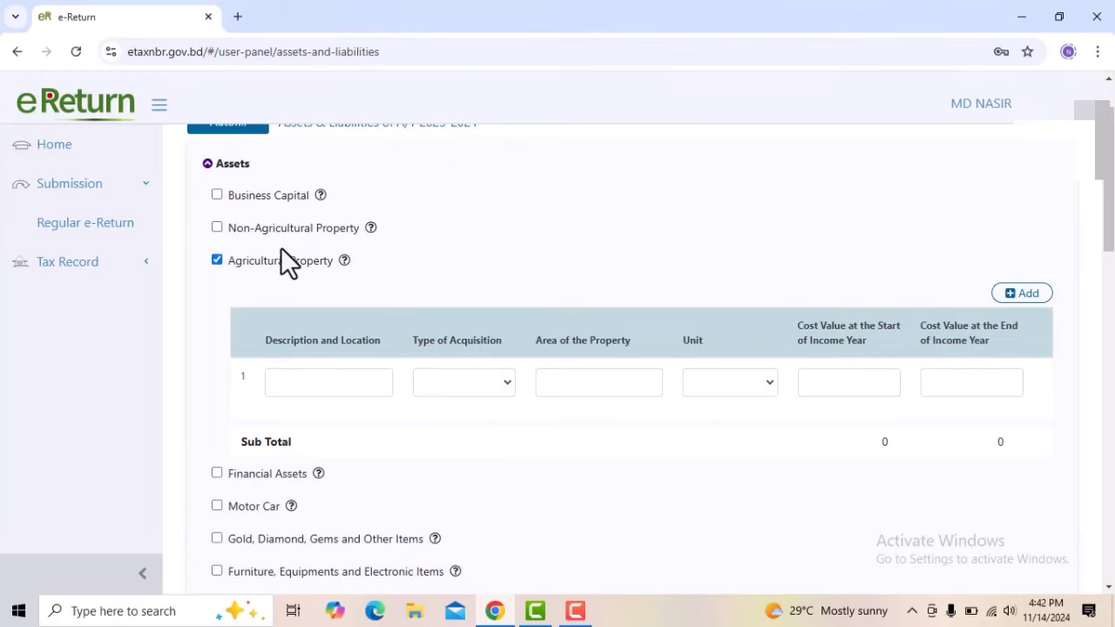
left_click(217, 262)
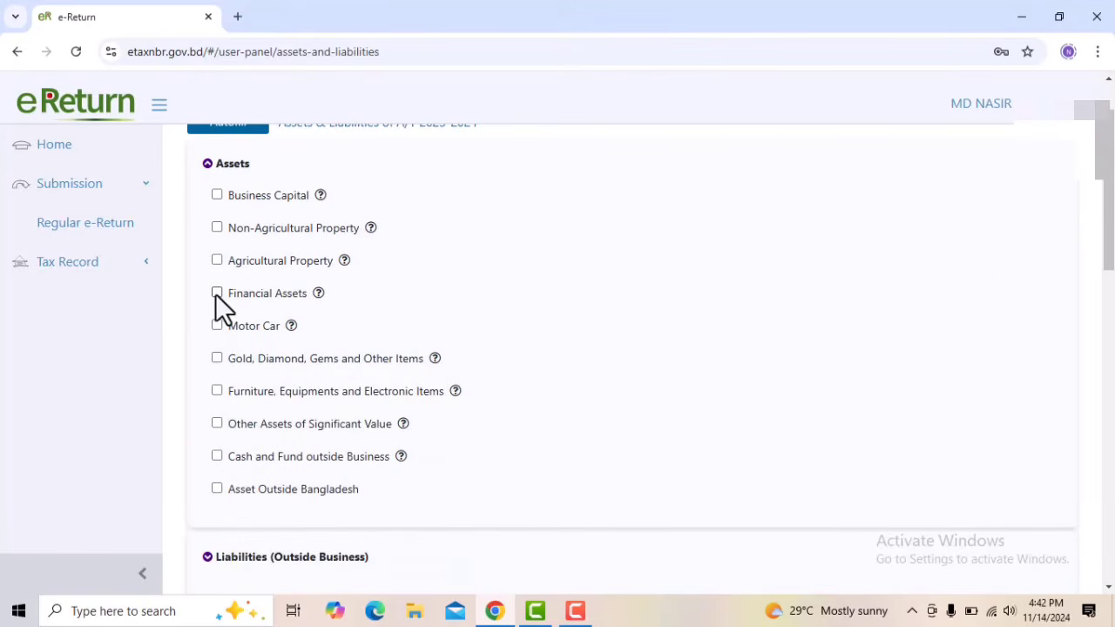
Examine the Financial Assets options, including the Sanchayapatra and DPS entry fields, and deselect the category after viewing
left_click(217, 293)
scroll(244, 349, "down", 1)
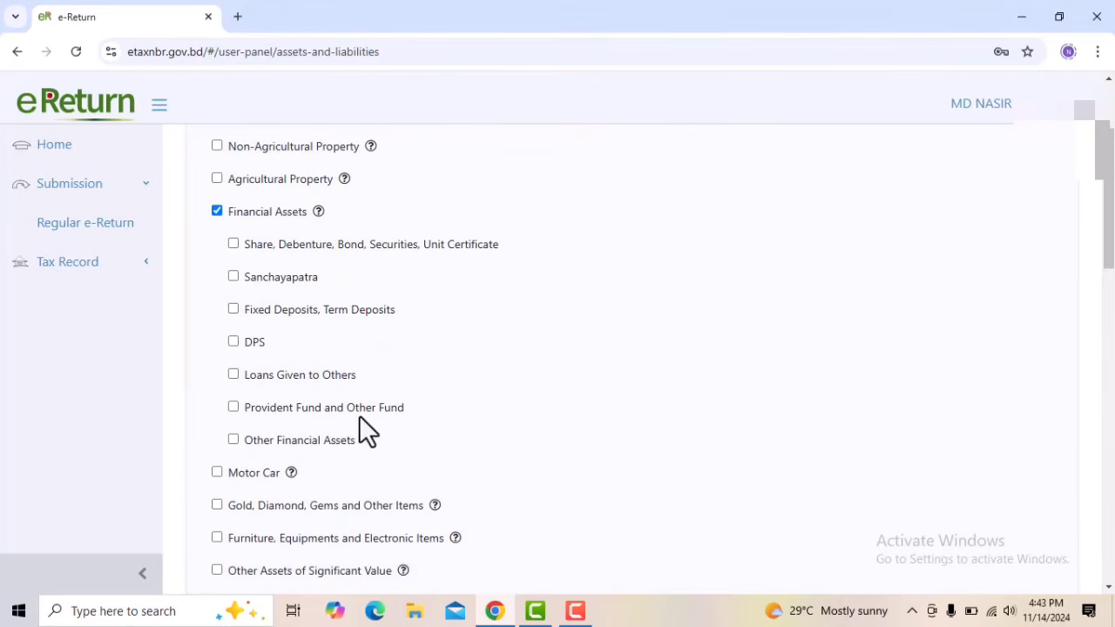
left_click(233, 276)
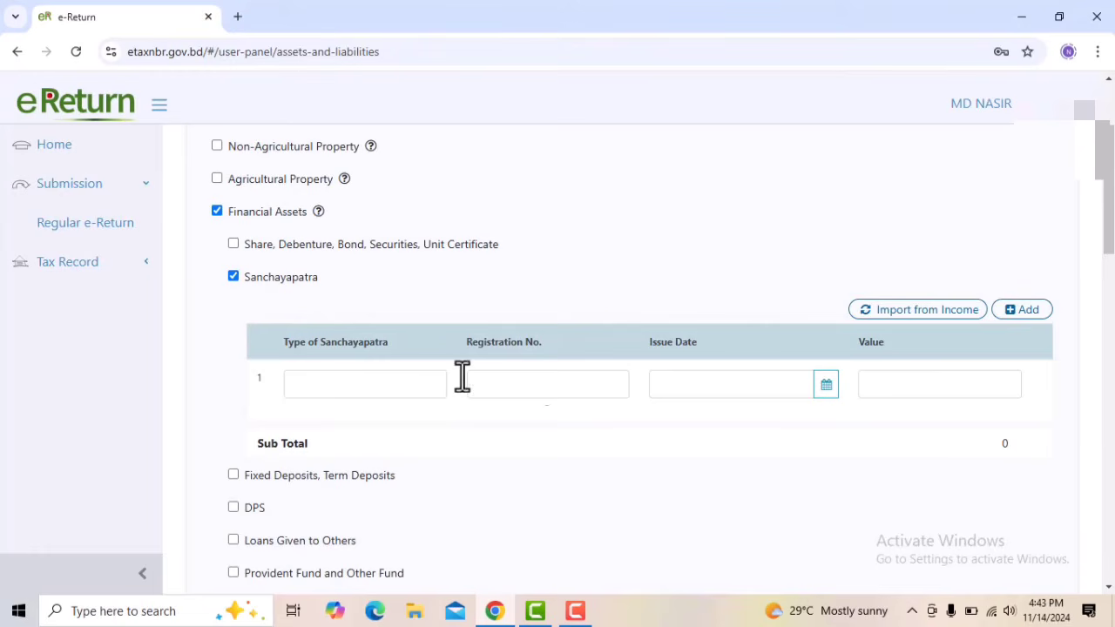
left_click(234, 276)
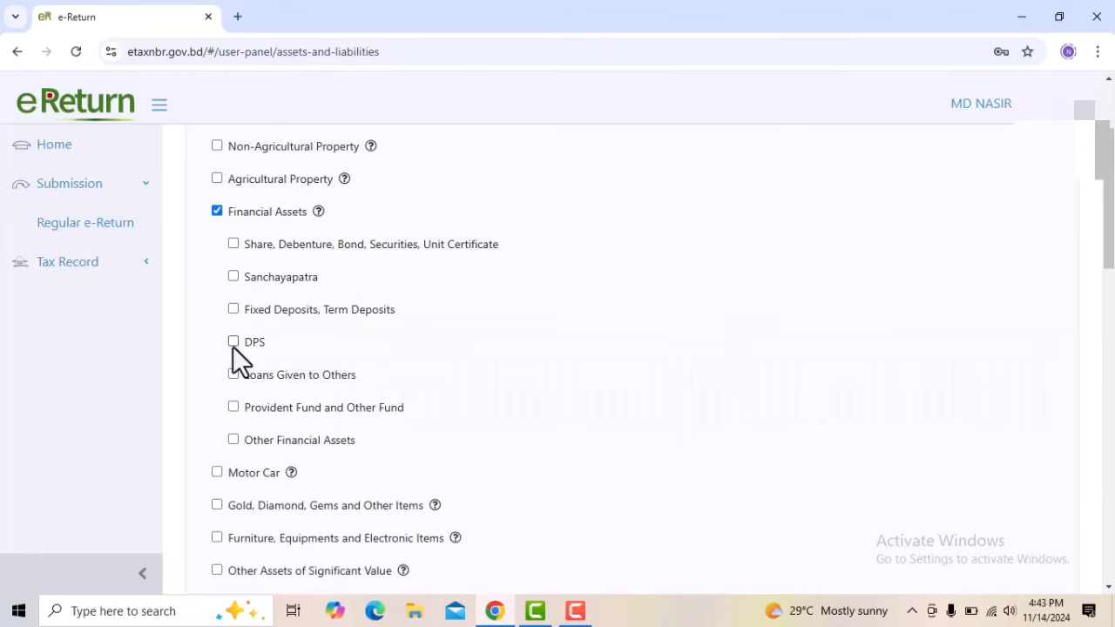
left_click(233, 342)
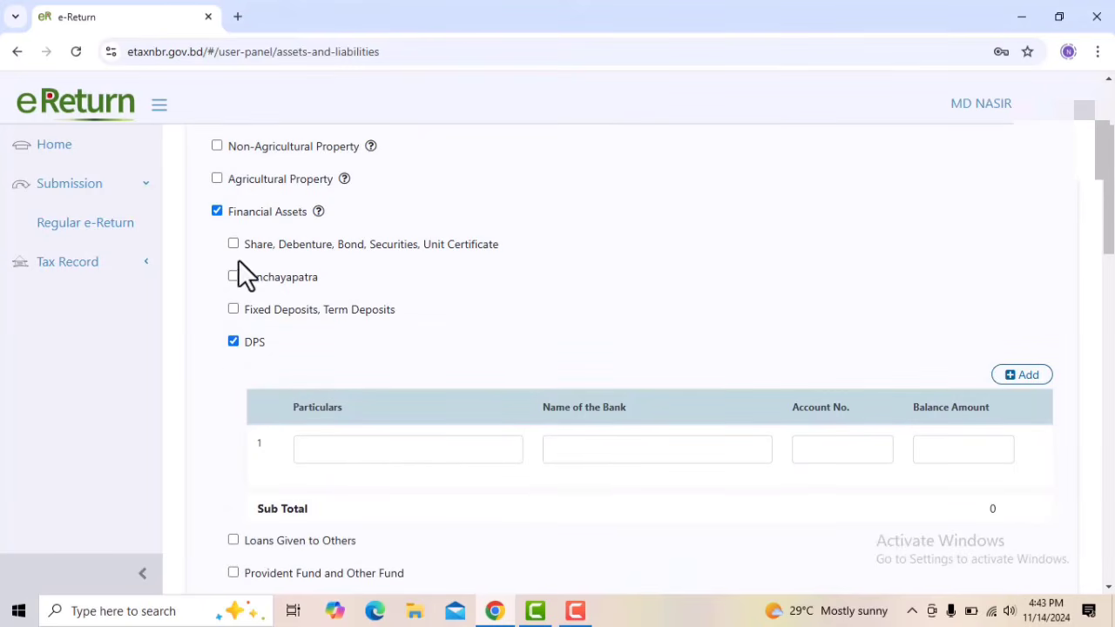
left_click(234, 341)
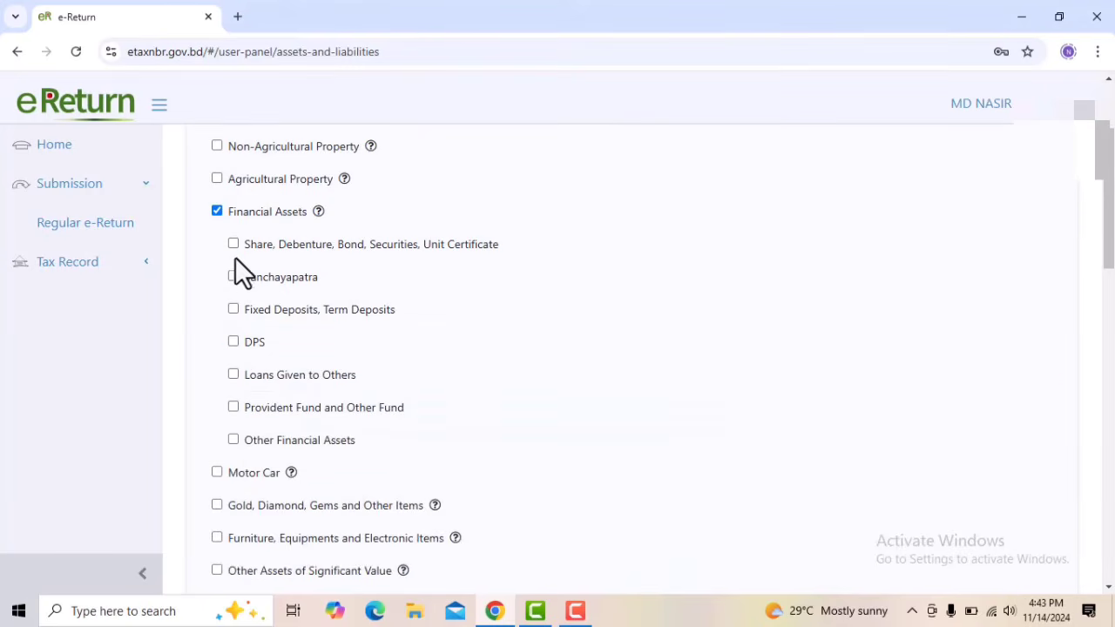
left_click(218, 212)
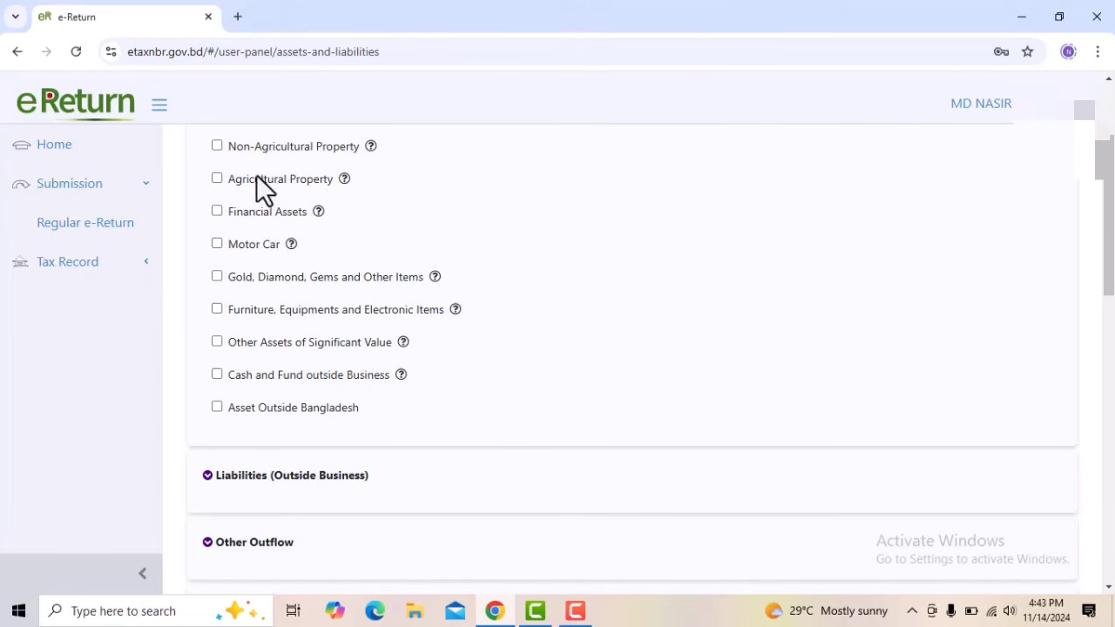
Add a Gold asset under Gold, Diamond, Gems and Other Items, acquired as a Gift, with quantity 10 Bhori and value 0
left_click(216, 277)
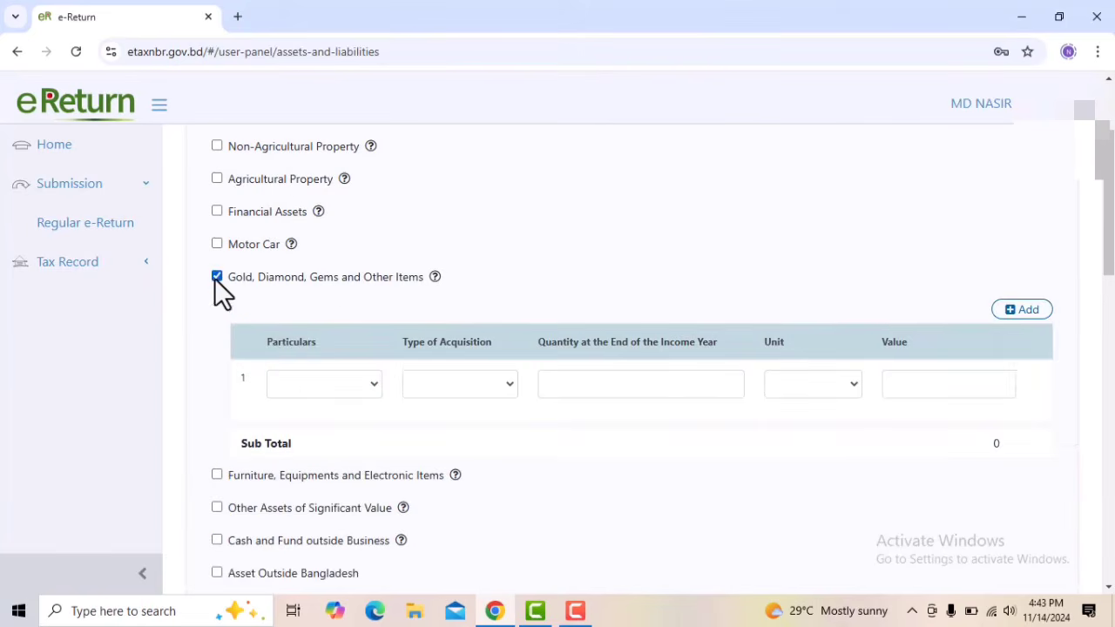
left_click(327, 382)
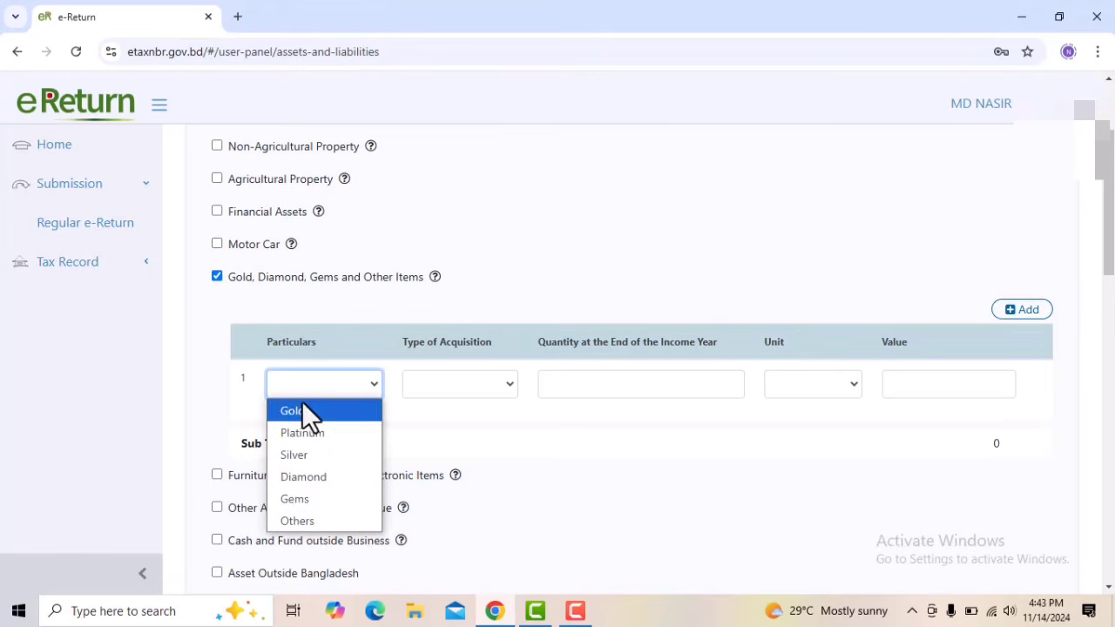
left_click(301, 406)
left_click(450, 388)
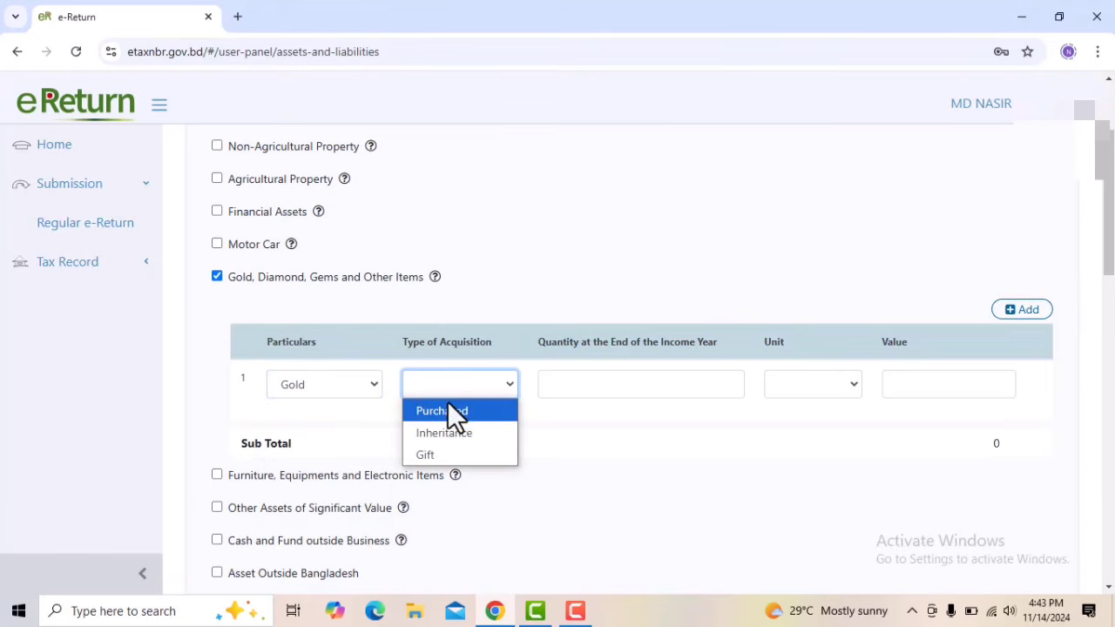
left_click(437, 457)
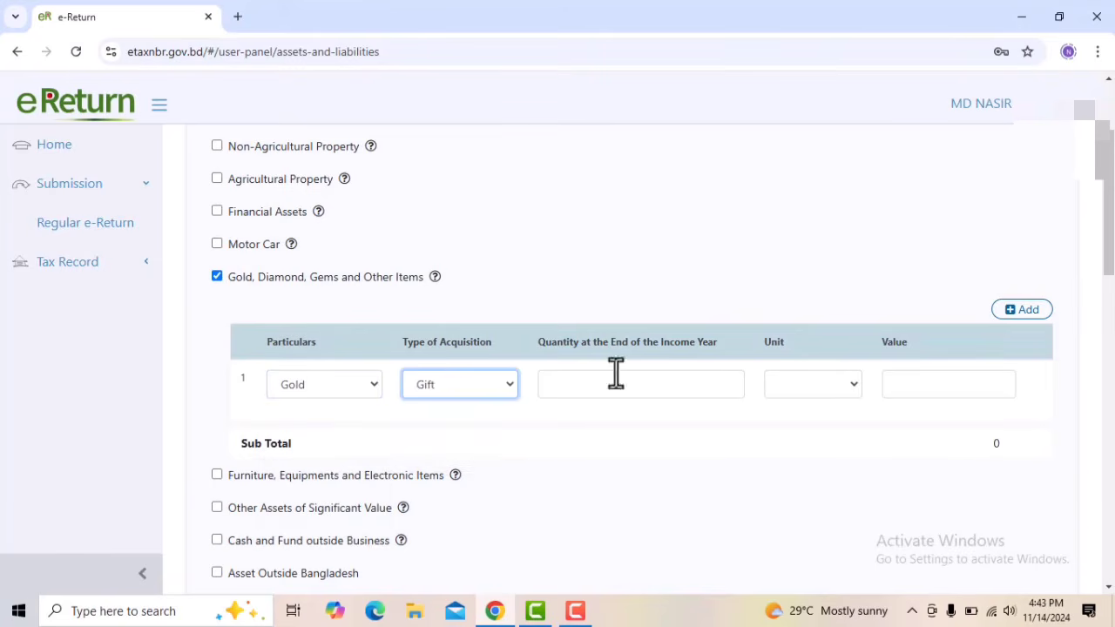
left_click(614, 383)
type("1")
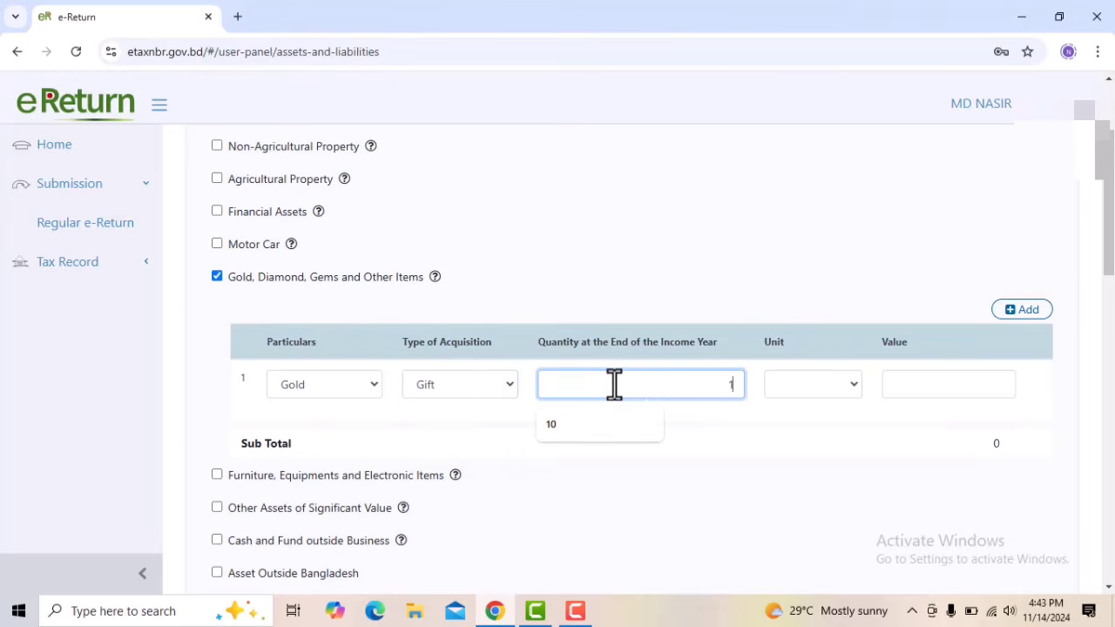
type("0")
left_click(809, 383)
left_click(804, 409)
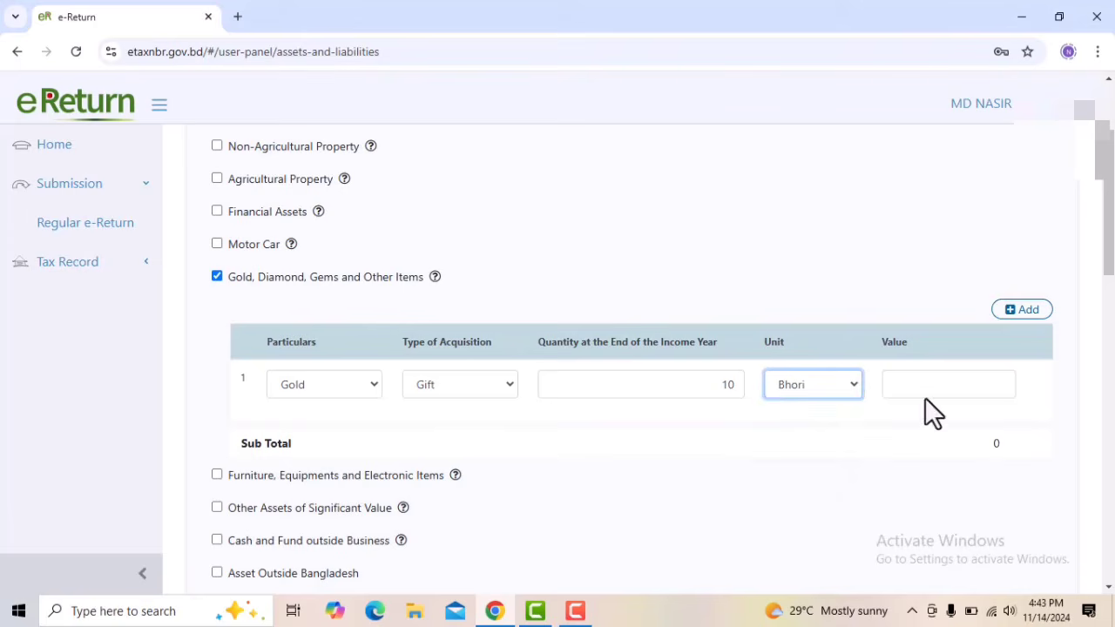
left_click(924, 391)
type("0")
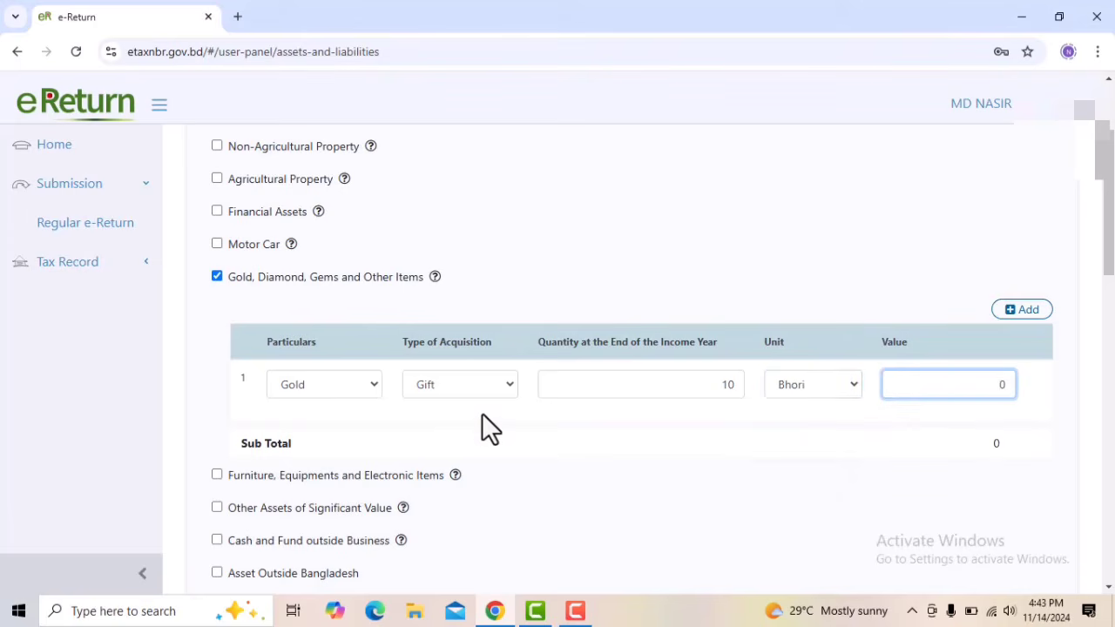
Enable Furniture, Equipments and Electronic Items and enter FURNITURE as a Gift with quantity 5 and value 0
scroll(481, 413, "down", 2)
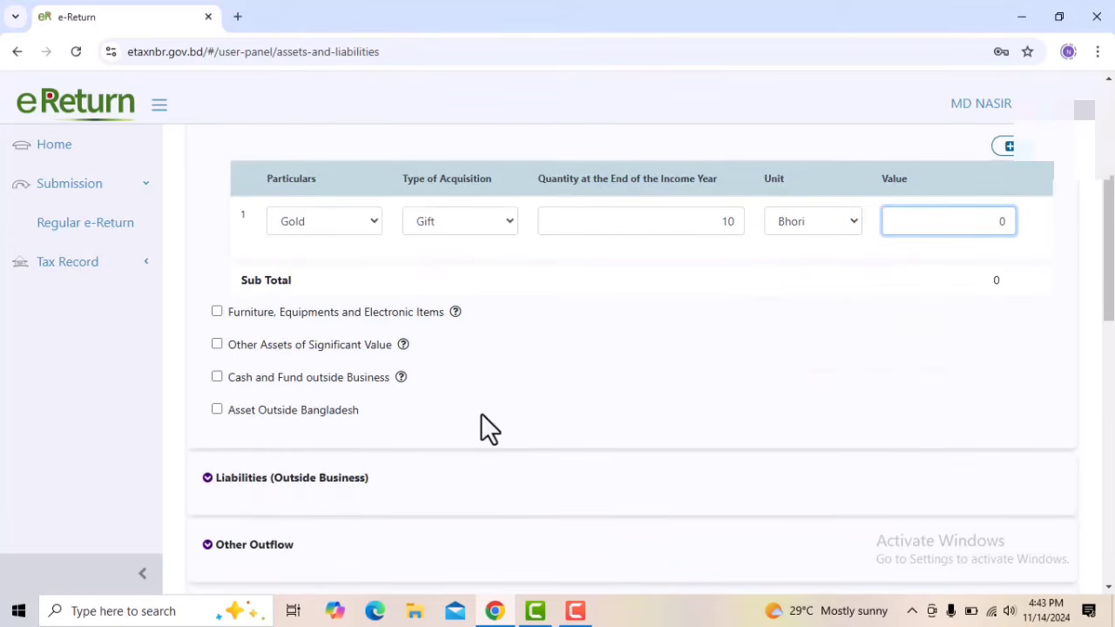
left_click(218, 313)
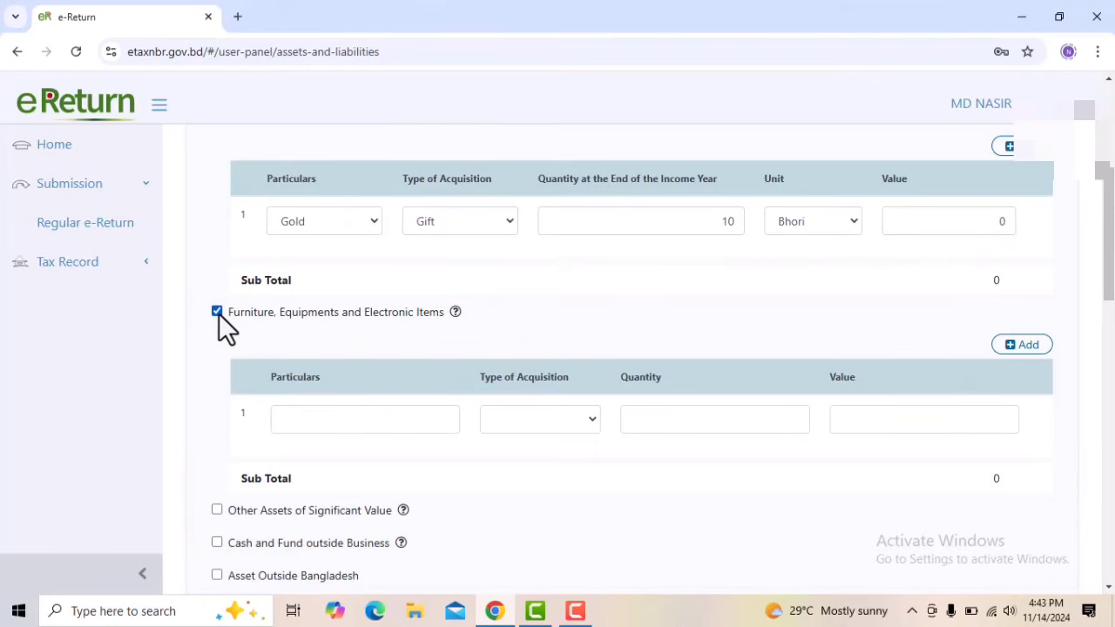
left_click(349, 427)
left_click(384, 457)
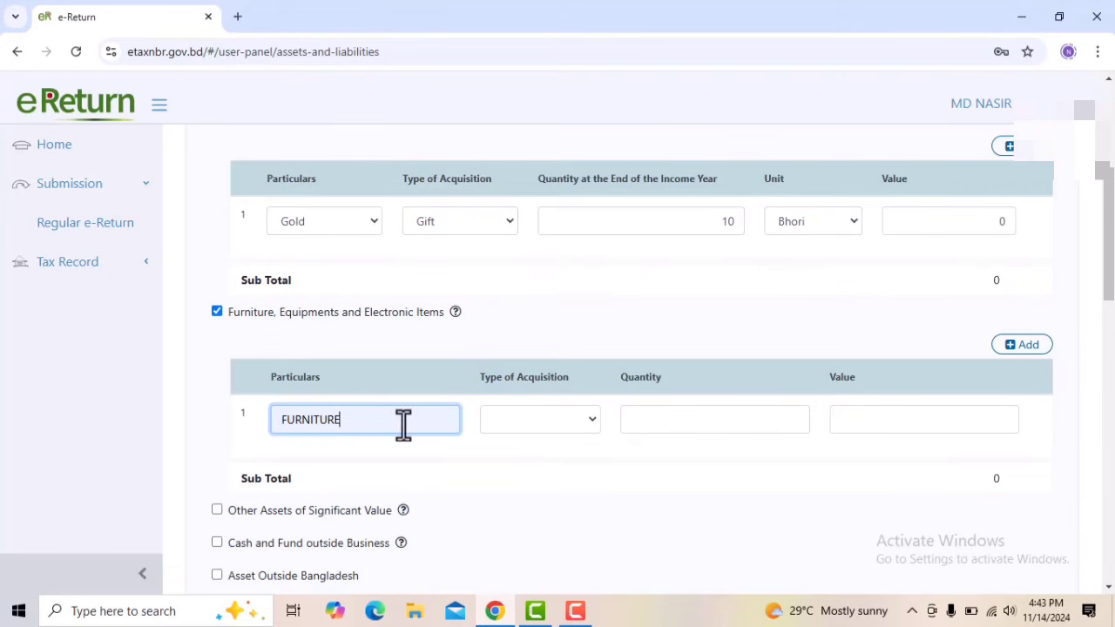
left_click(563, 422)
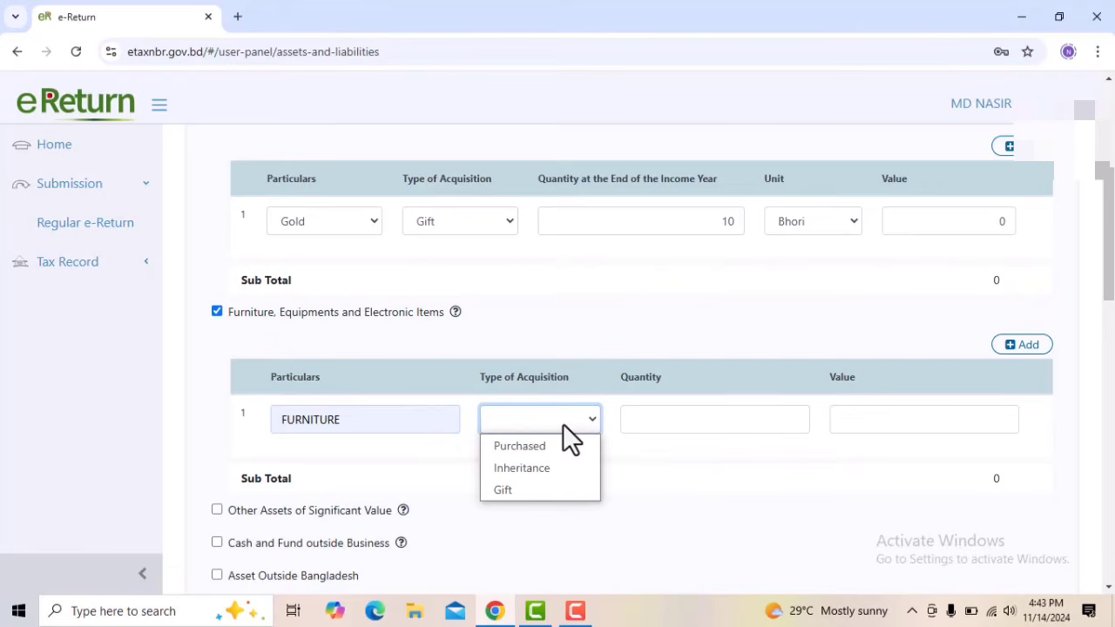
left_click(513, 489)
left_click(687, 409)
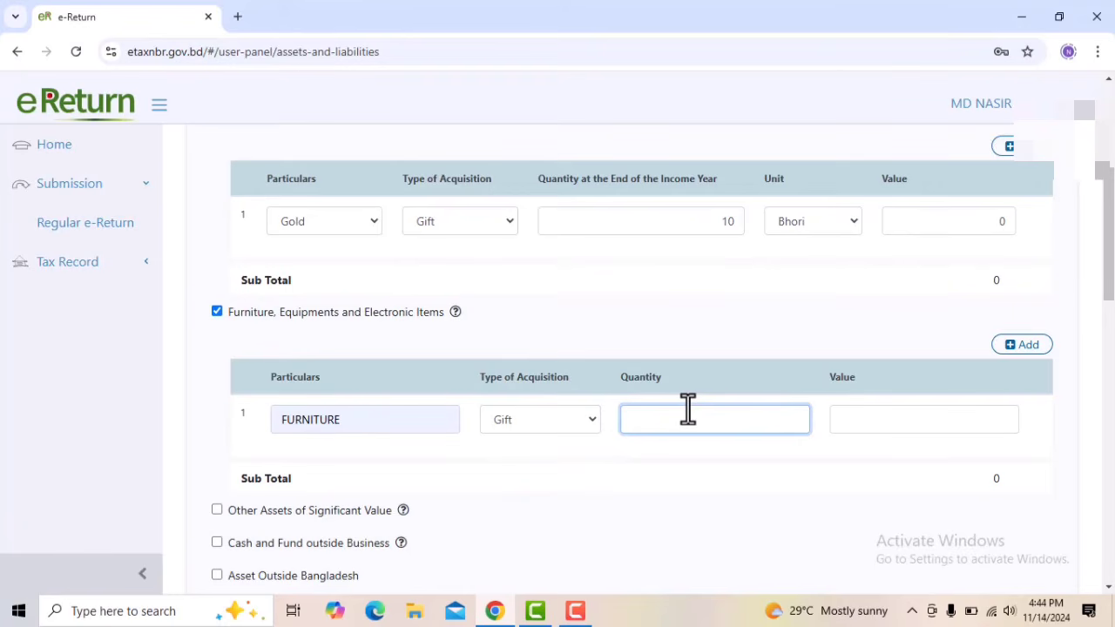
type("5")
left_click(895, 423)
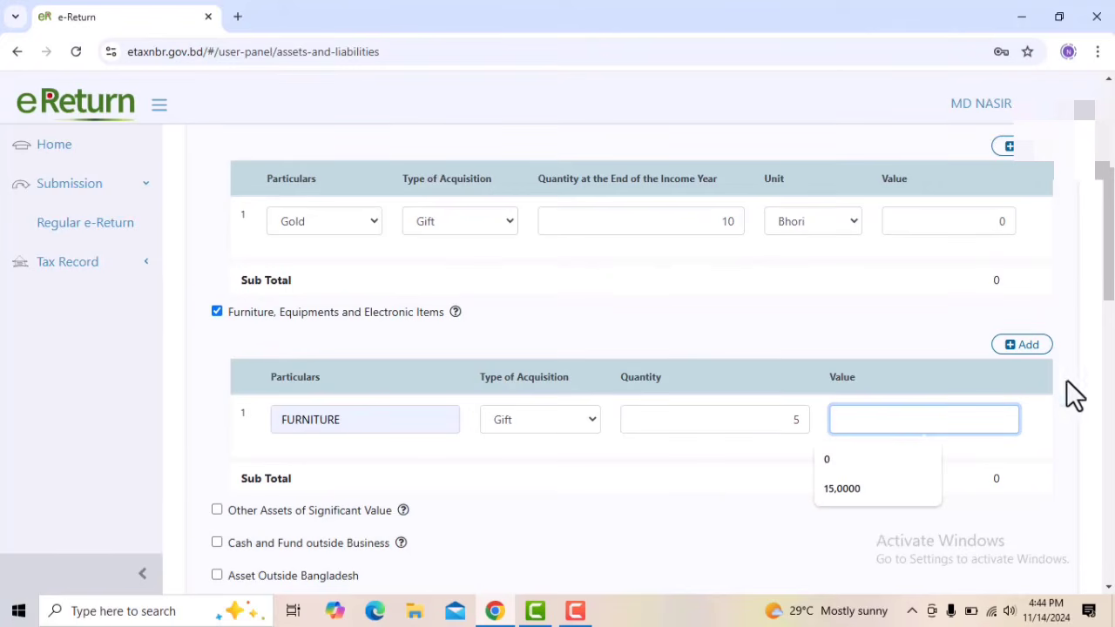
left_click(1020, 352)
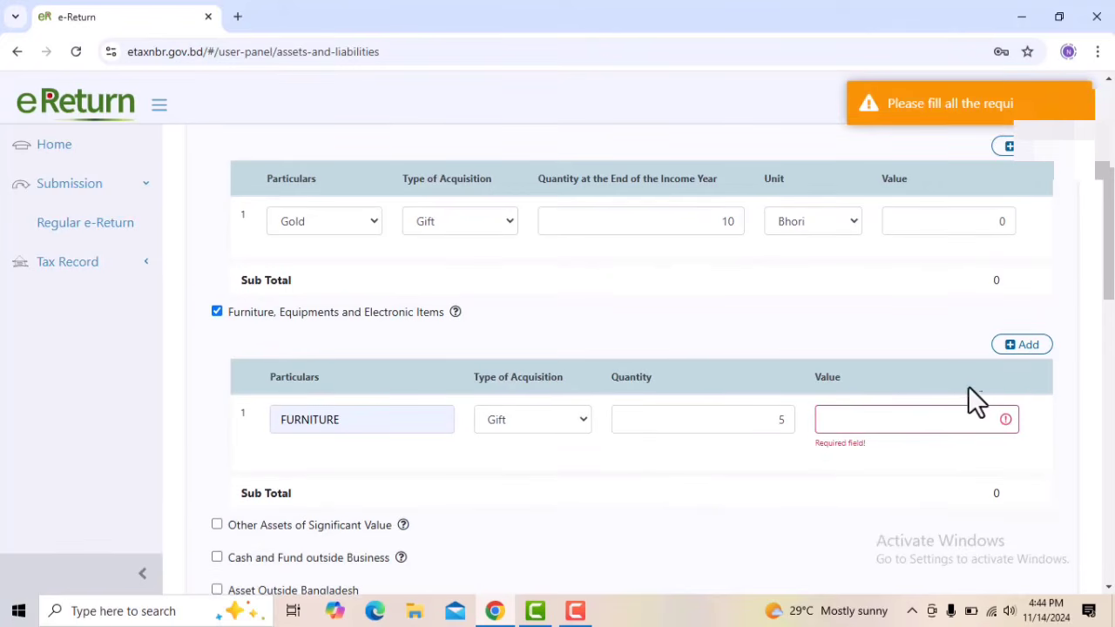
left_click(917, 428)
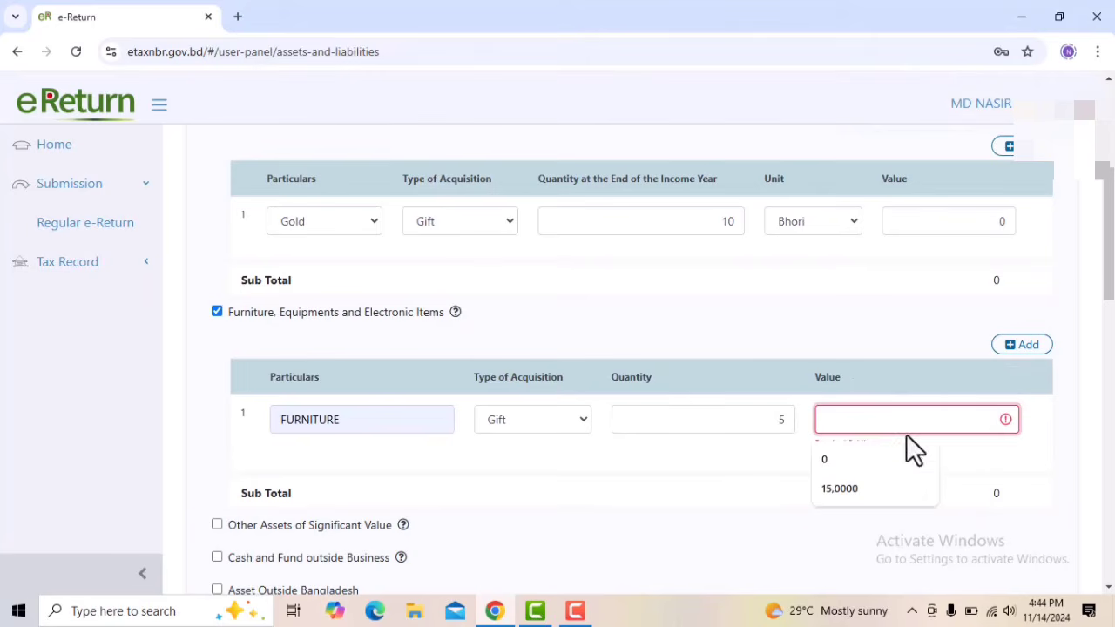
left_click(832, 456)
Add a second row to the furniture and electronics table for ELECTROCIS, Purchased, with quantity 4 and value 1,50,000
left_click(1031, 351)
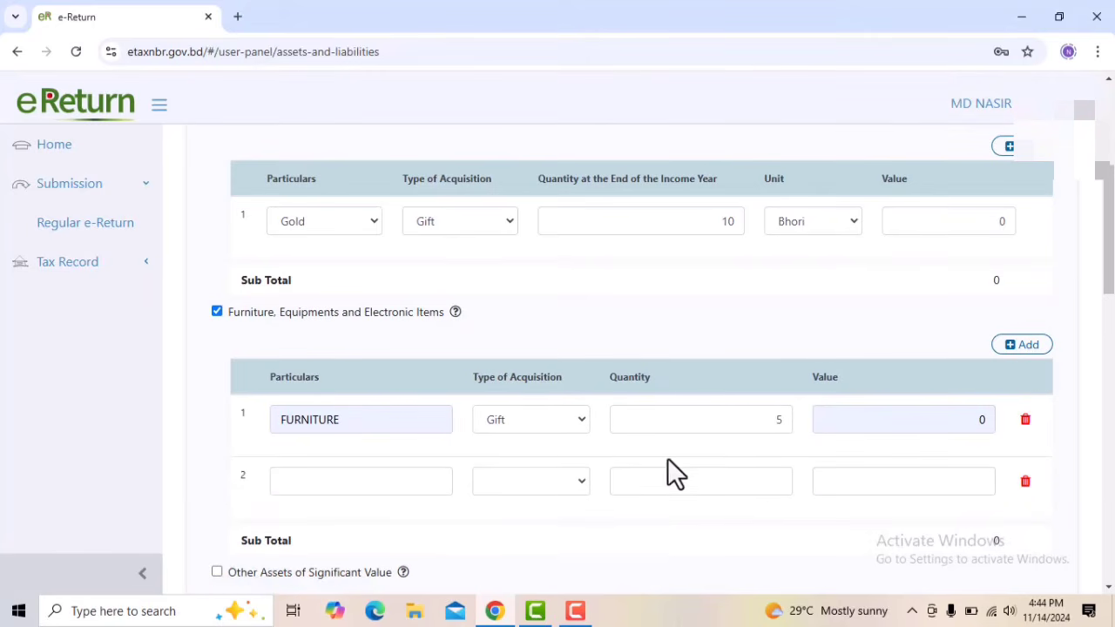
left_click(407, 489)
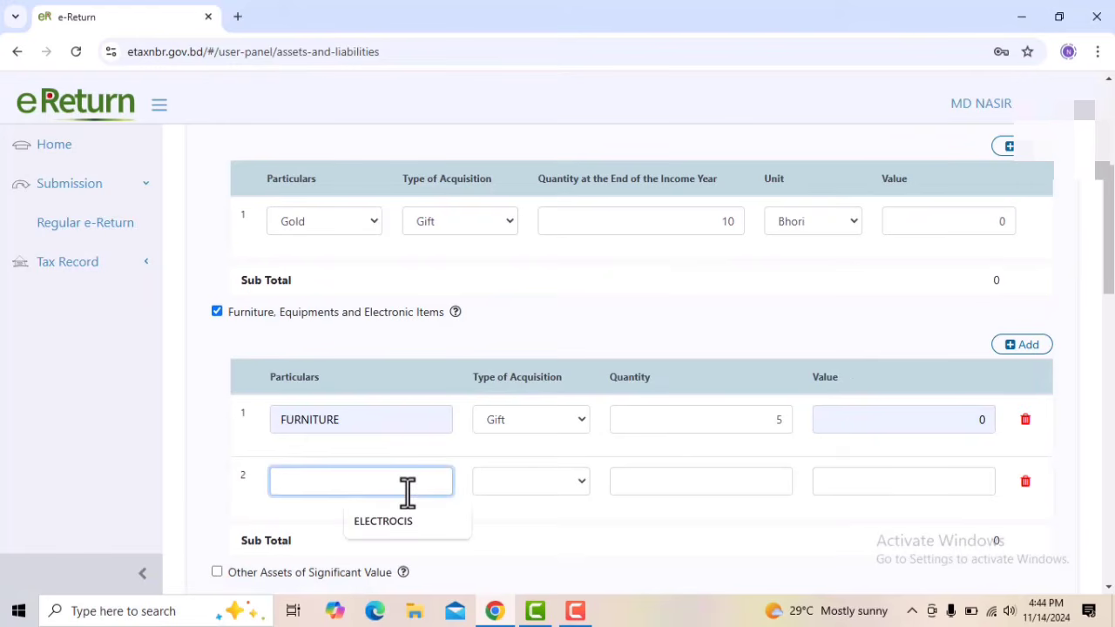
left_click(394, 525)
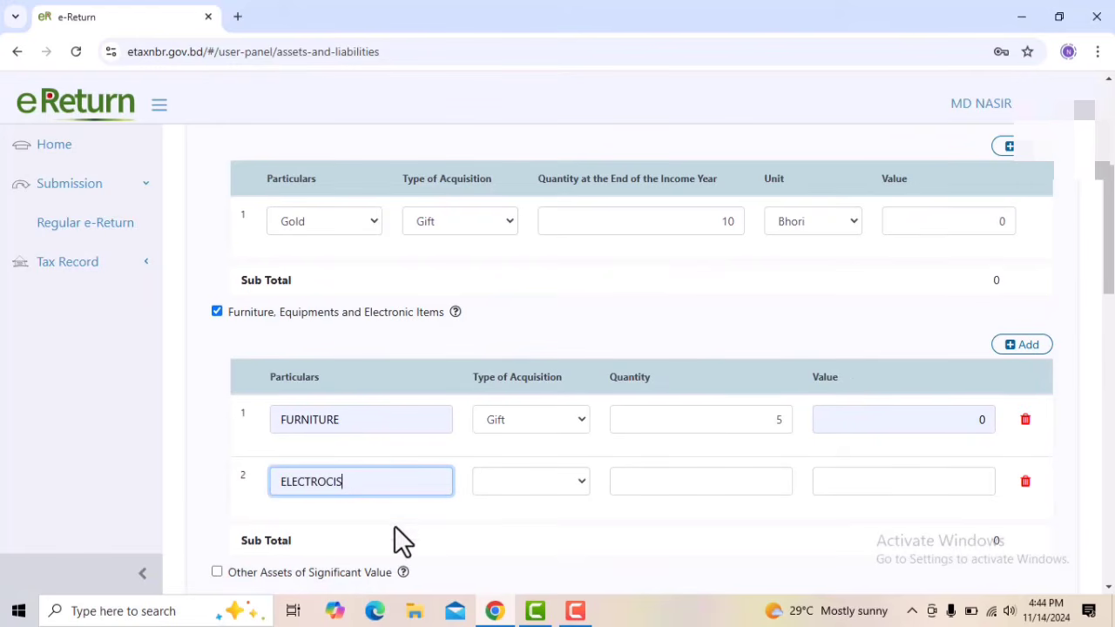
left_click(542, 484)
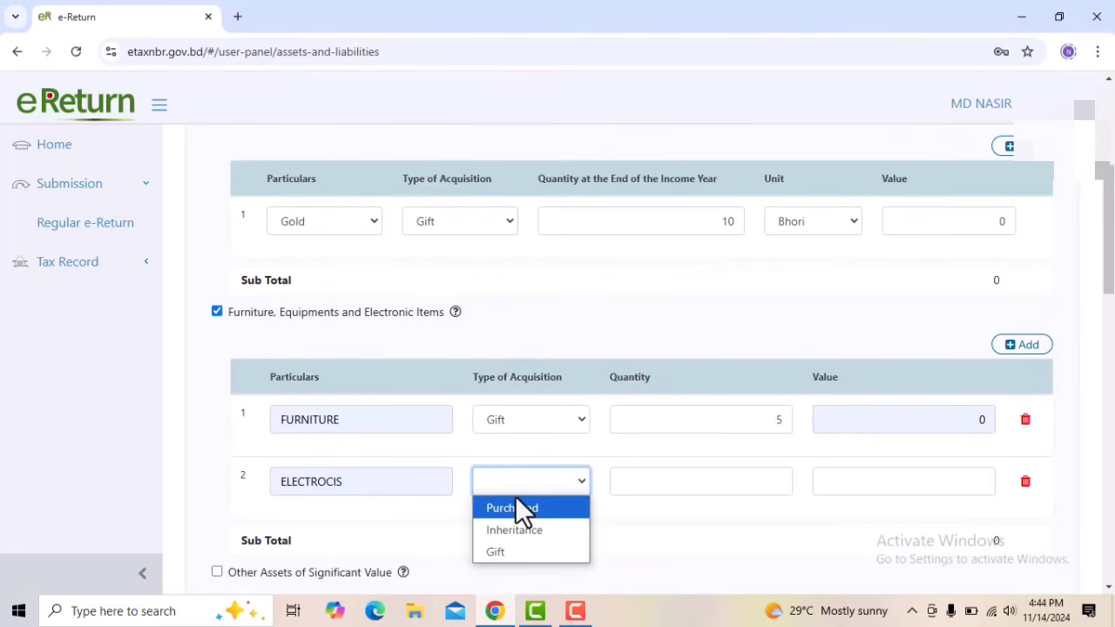
left_click(516, 502)
left_click(720, 485)
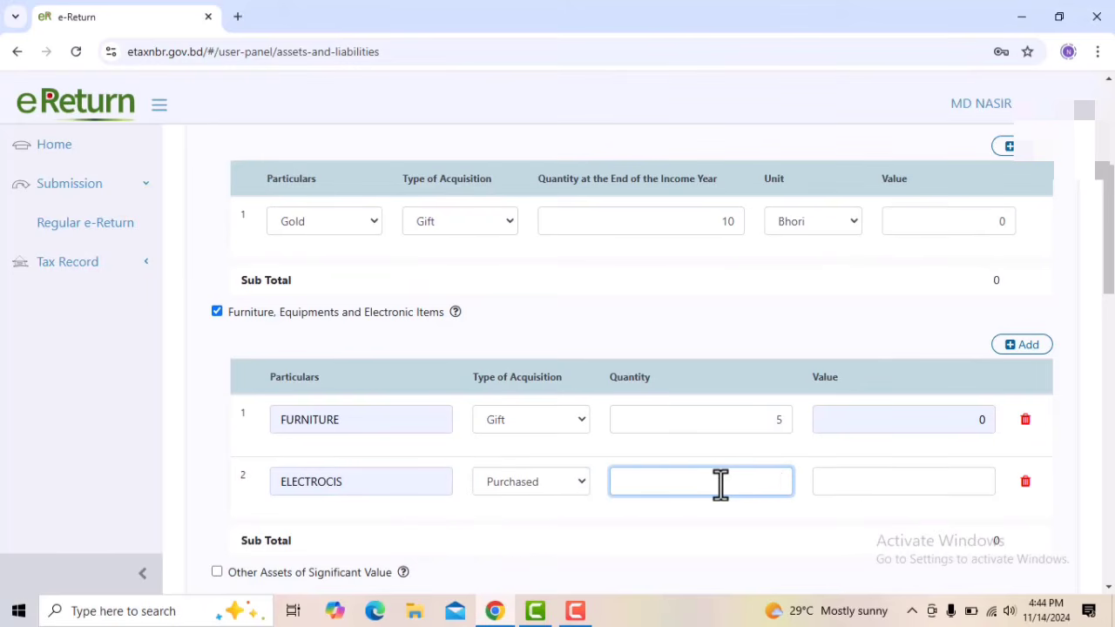
type("4")
left_click(863, 483)
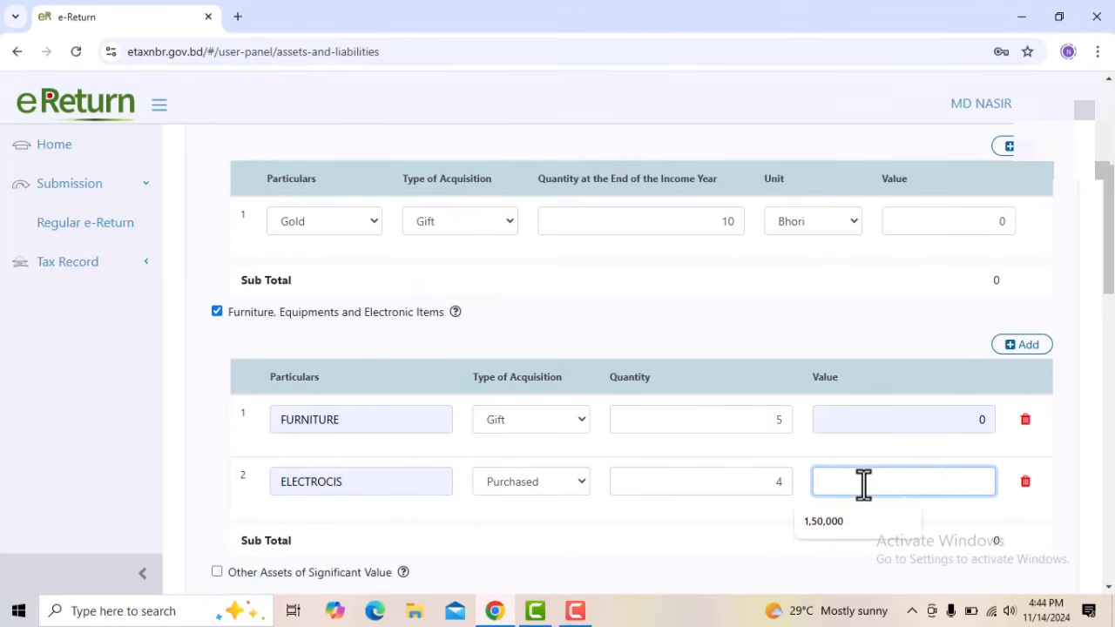
type("1,50,00")
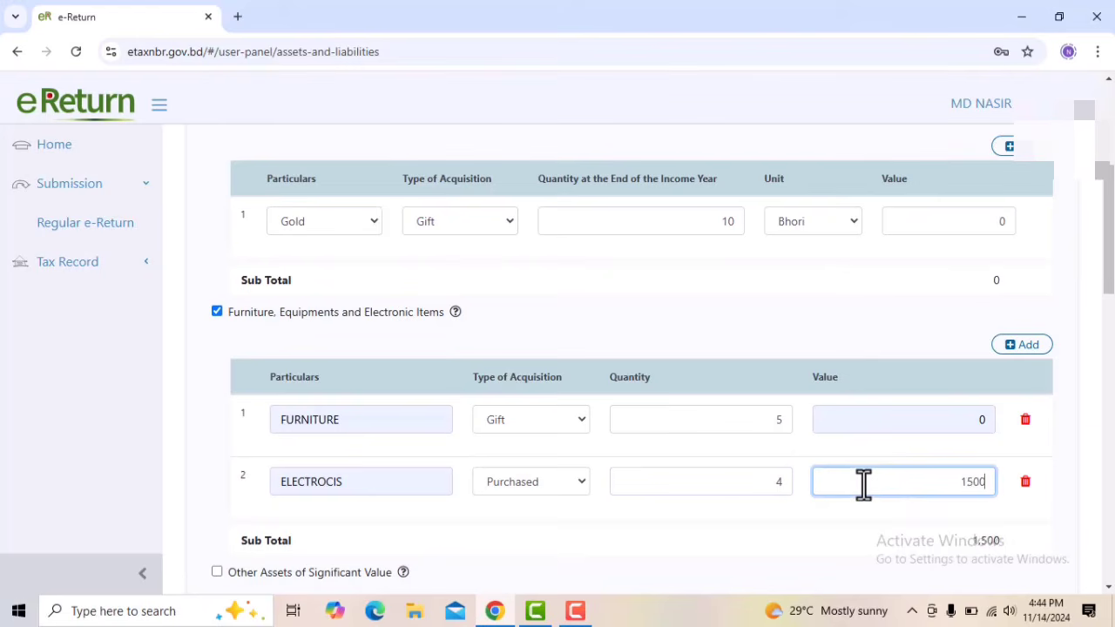
type("0")
Examine the entry fields for Other Assets of Significant Value, deselecting the category after viewing it
scroll(982, 500, "down", 1)
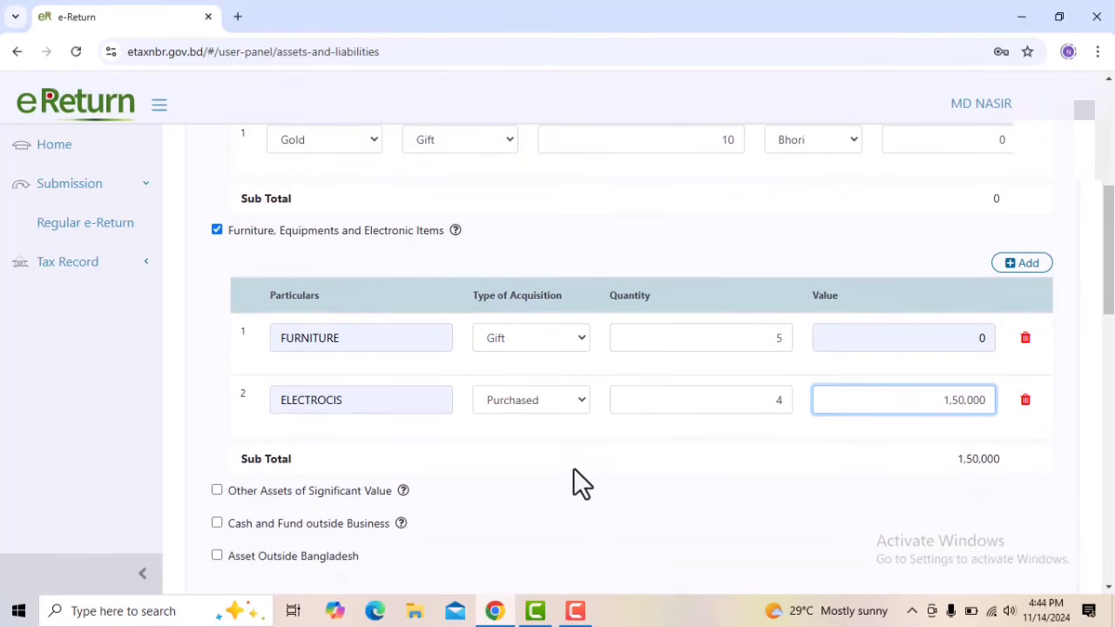
scroll(577, 482, "down", 2)
scroll(573, 470, "down", 1)
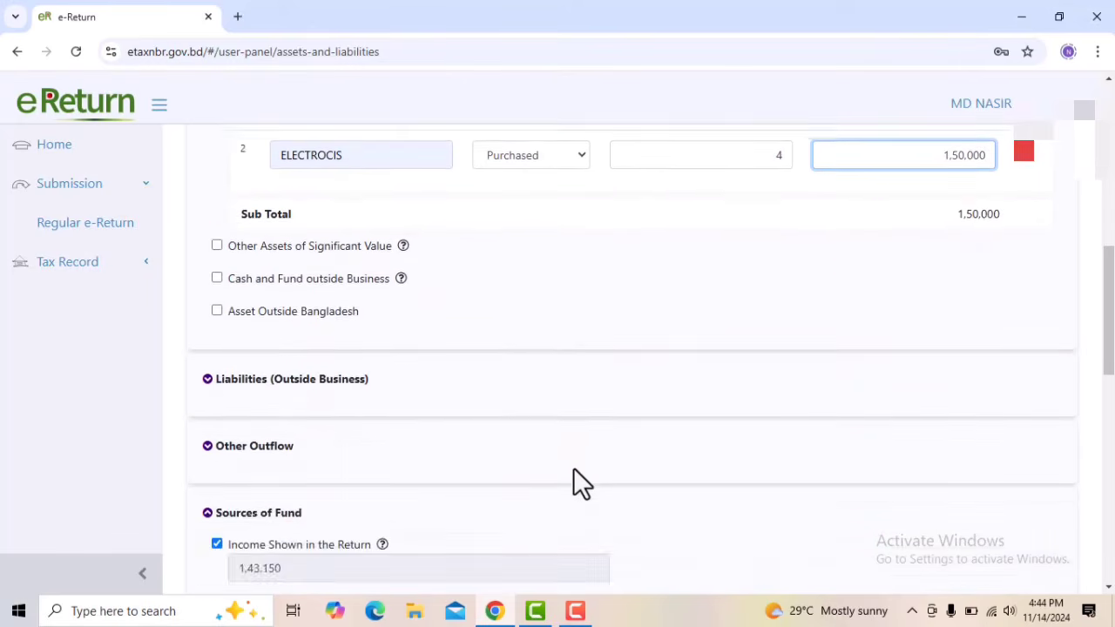
scroll(582, 467, "up", 1)
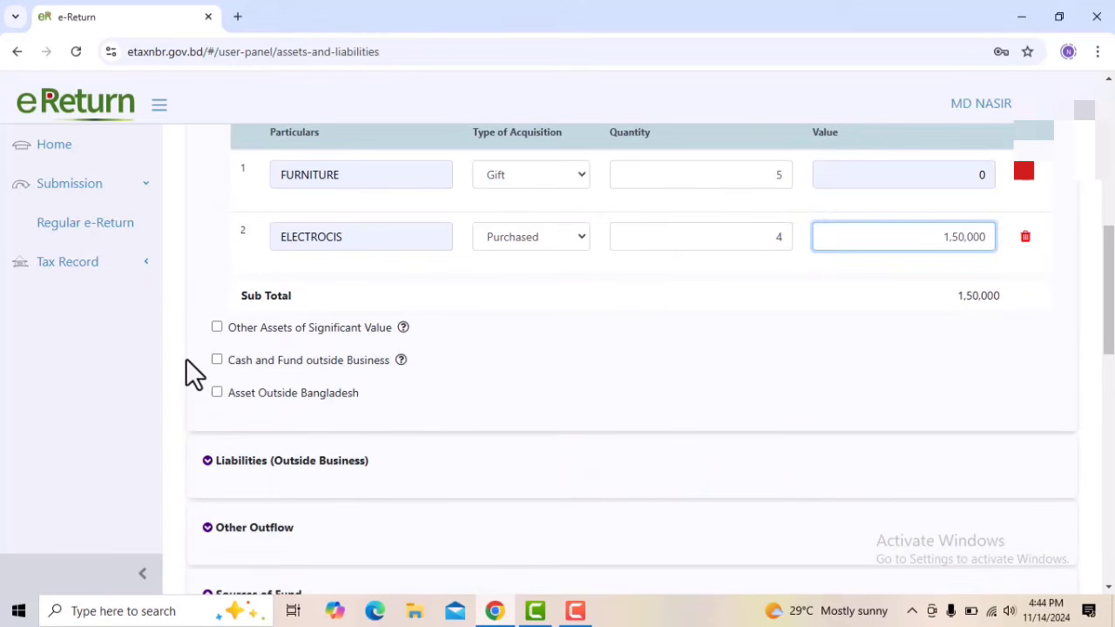
left_click(216, 326)
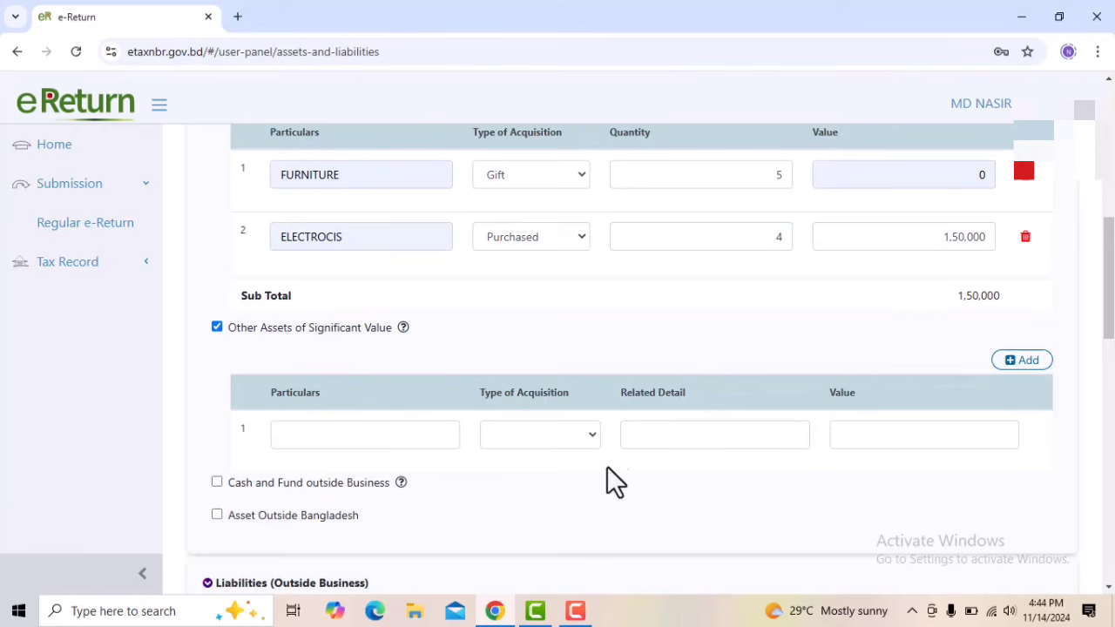
left_click(216, 327)
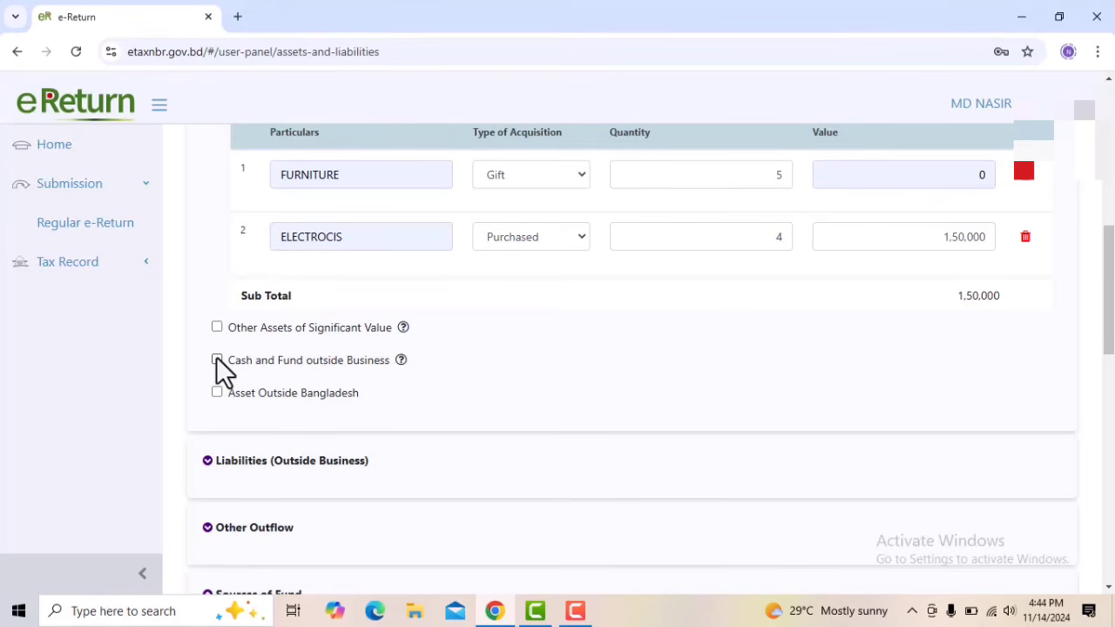
Select Cash and Fund outside Business and preview Other Deposits, Balance and Advance, leaving that sub-option deselected
left_click(216, 360)
scroll(218, 361, "down", 1)
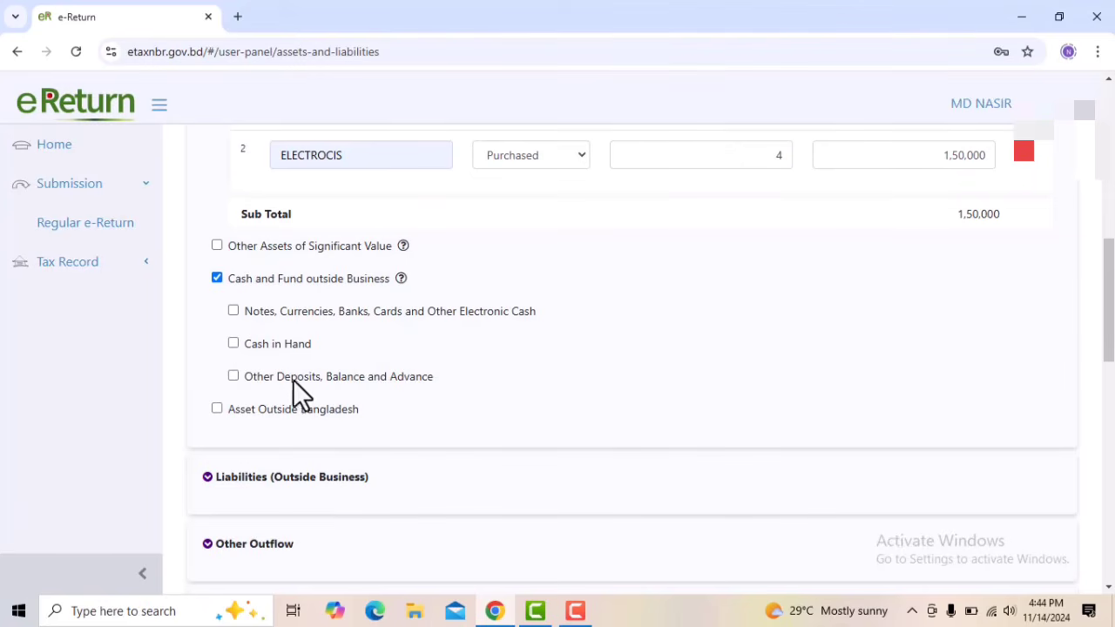
left_click(233, 377)
left_click(234, 377)
Enter 7,46,714 as the Net Wealth at the Last Date of Previous Income Year
scroll(302, 425, "down", 10)
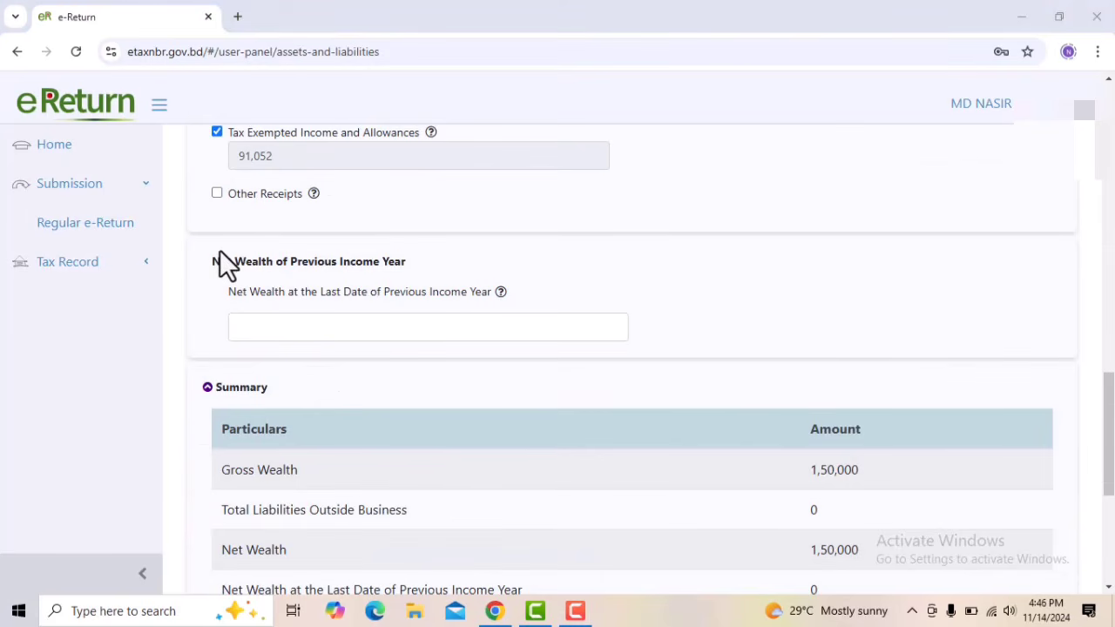
left_click_drag(219, 252, 364, 263)
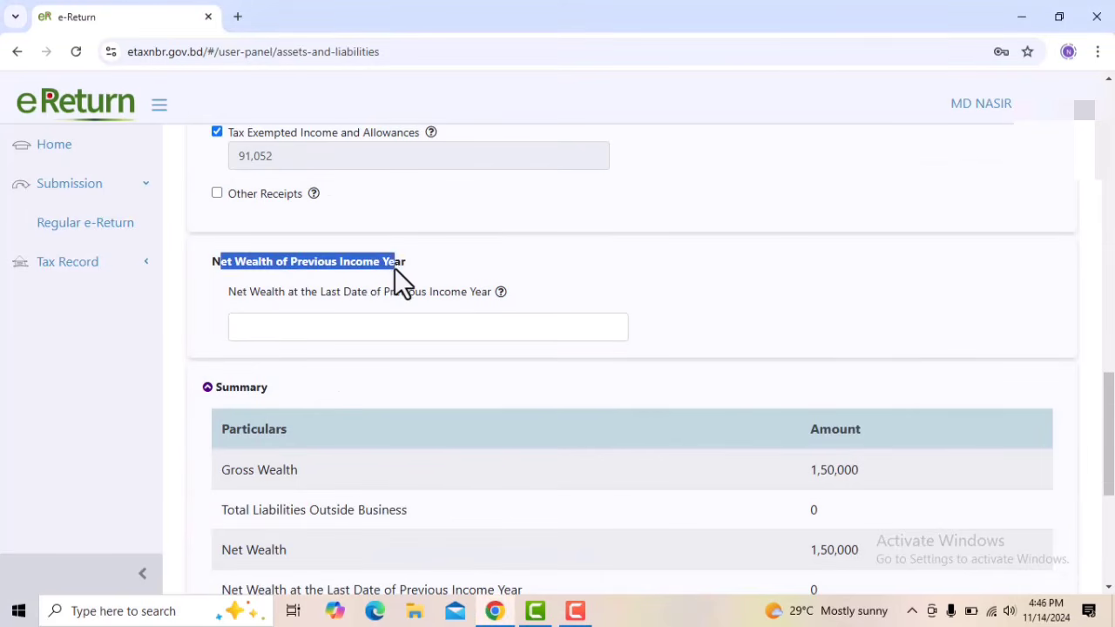
left_click(406, 266)
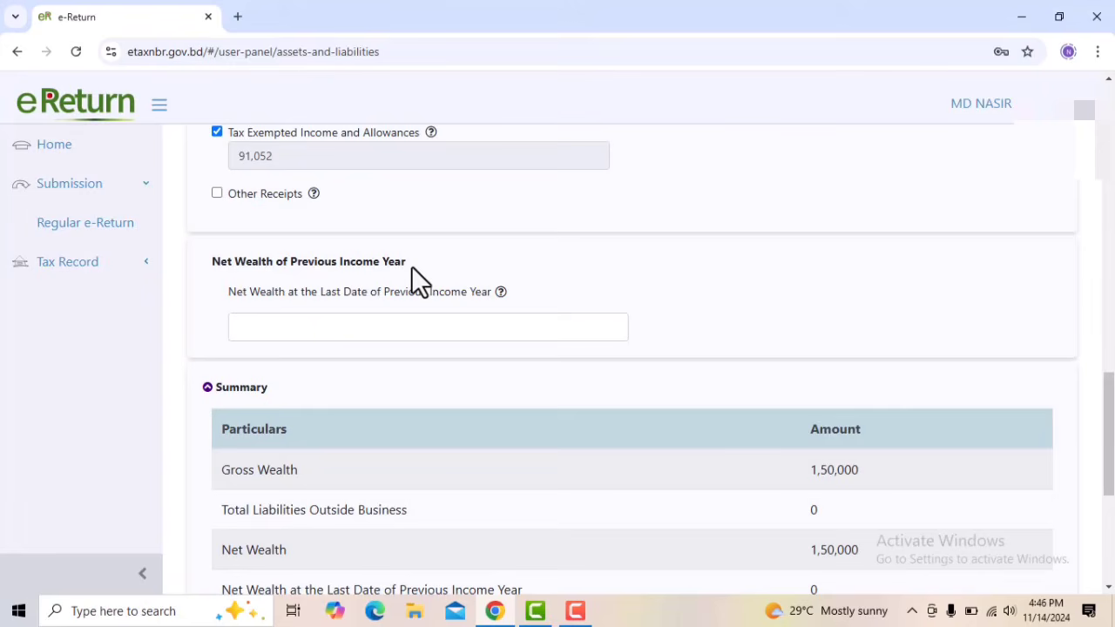
left_click(406, 334)
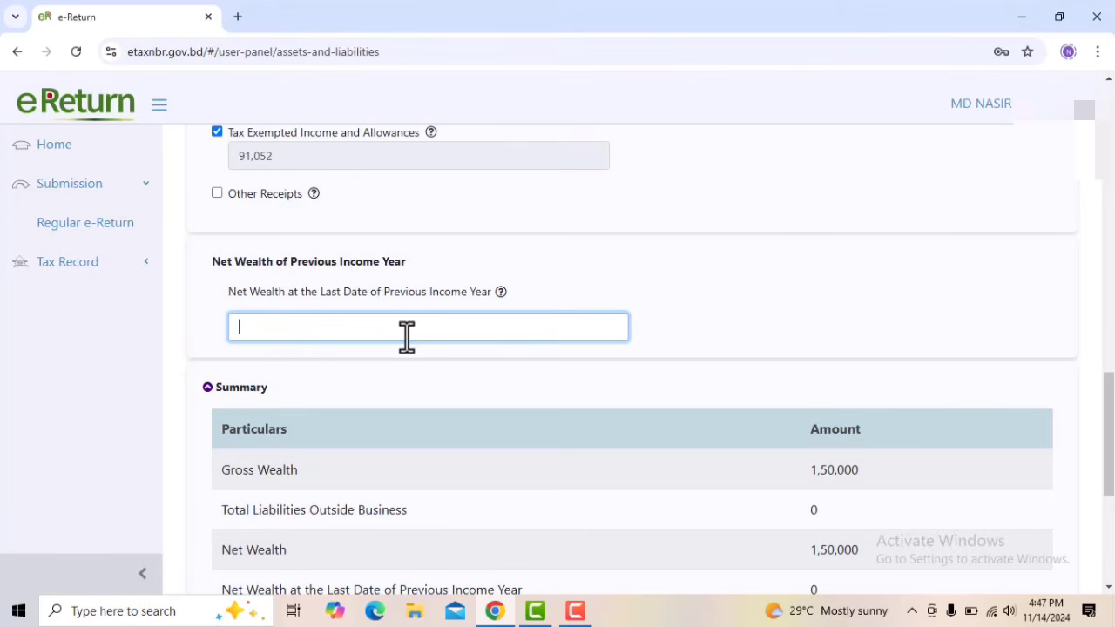
type("7,46,714")
left_click(719, 298)
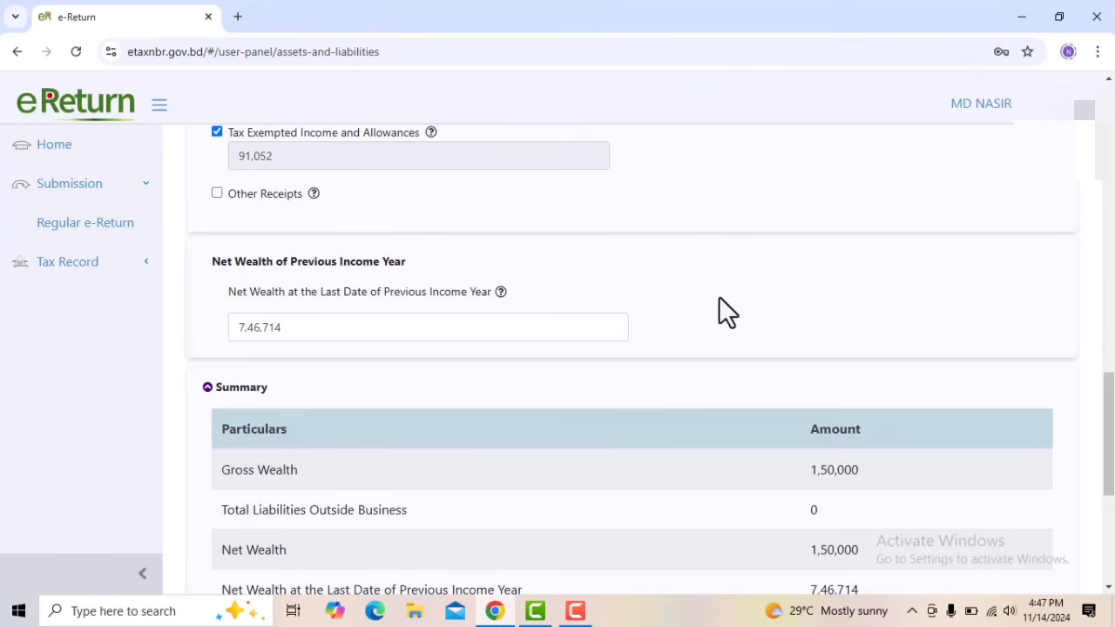
Review the previous year's net wealth entry and check the Difference amount in the wealth Summary
left_click_drag(366, 331, 201, 324)
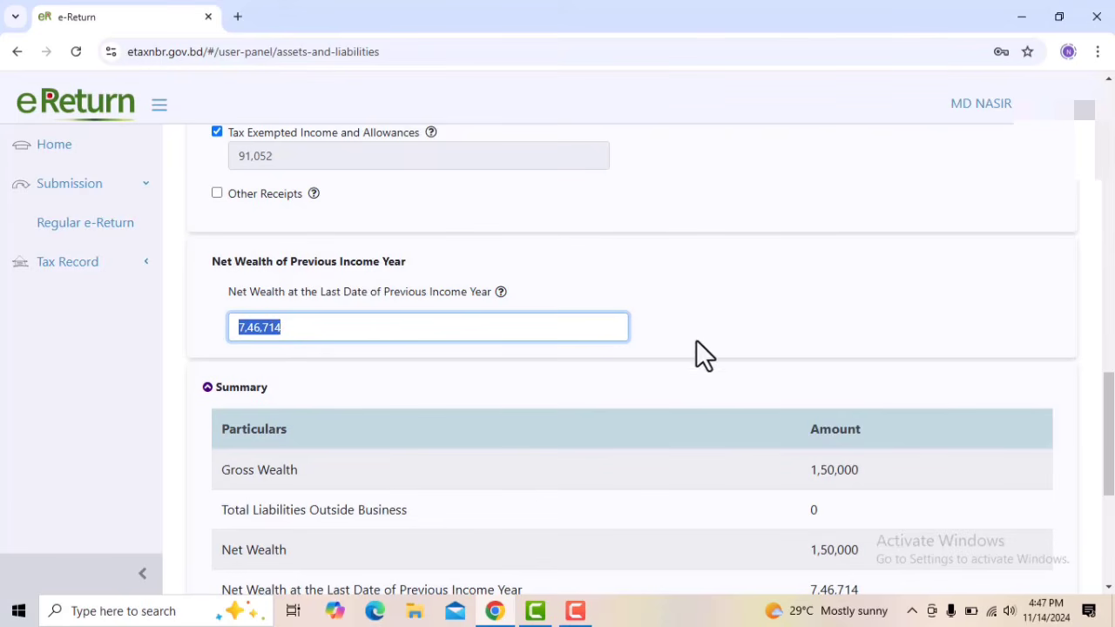
scroll(709, 330, "down", 4)
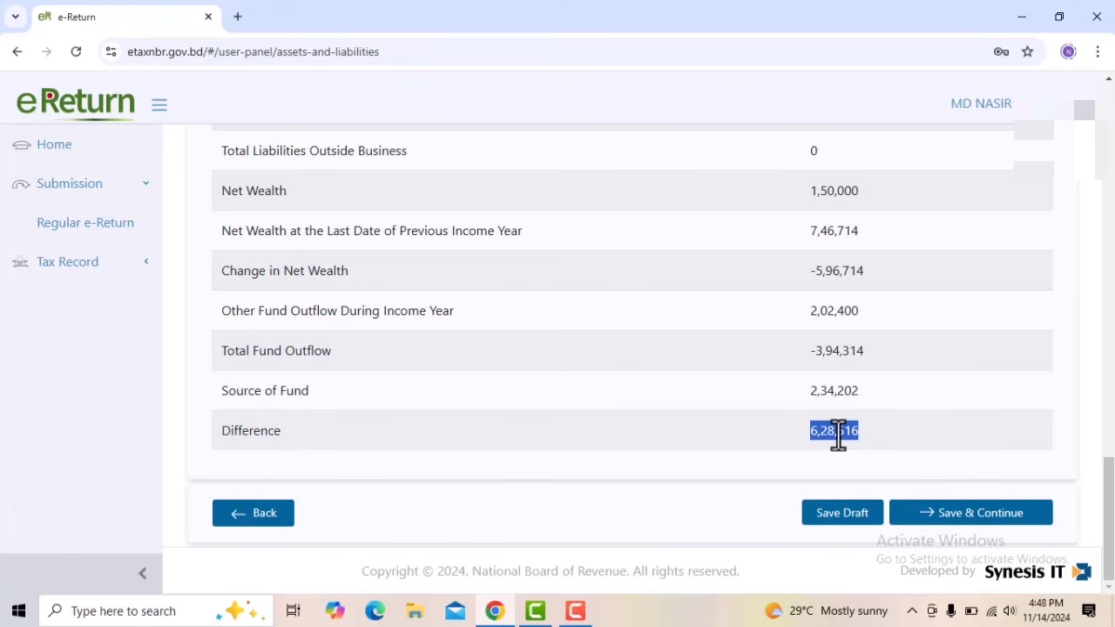
Add Cash in Hand under Cash and Fund outside Business with 6,28,516 as the amount at the end of the income year
scroll(837, 436, "up", 9)
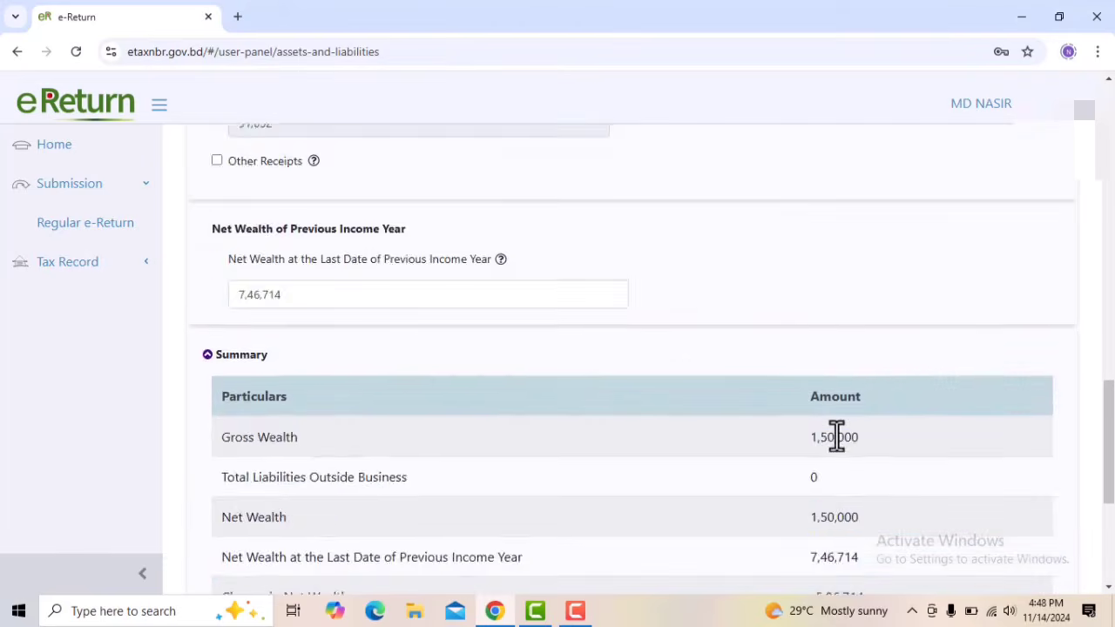
scroll(688, 423, "up", 2)
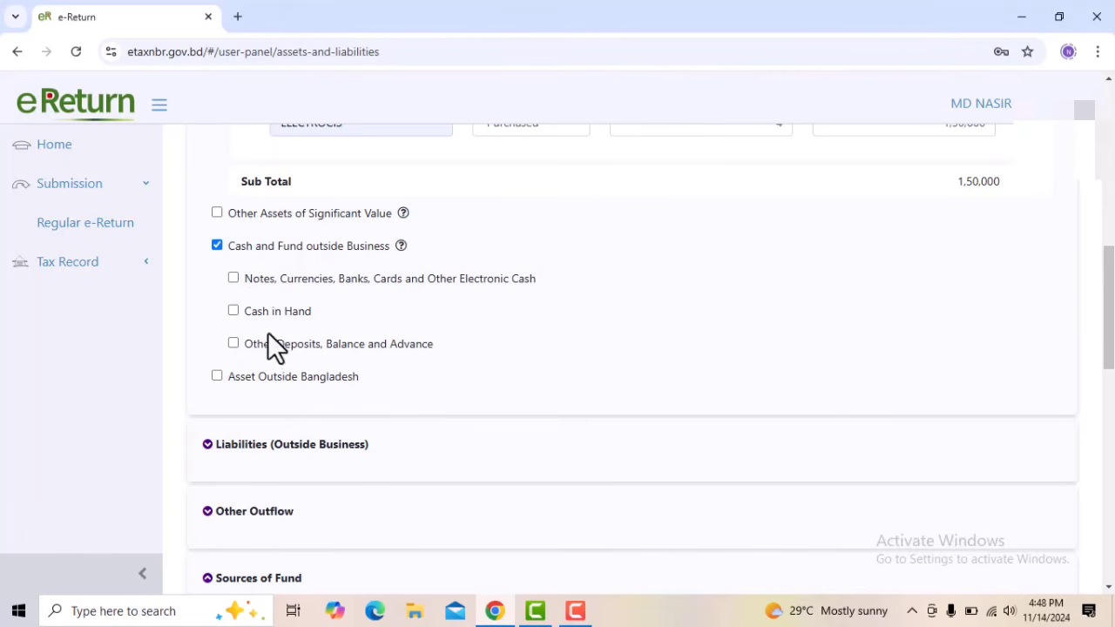
left_click(232, 311)
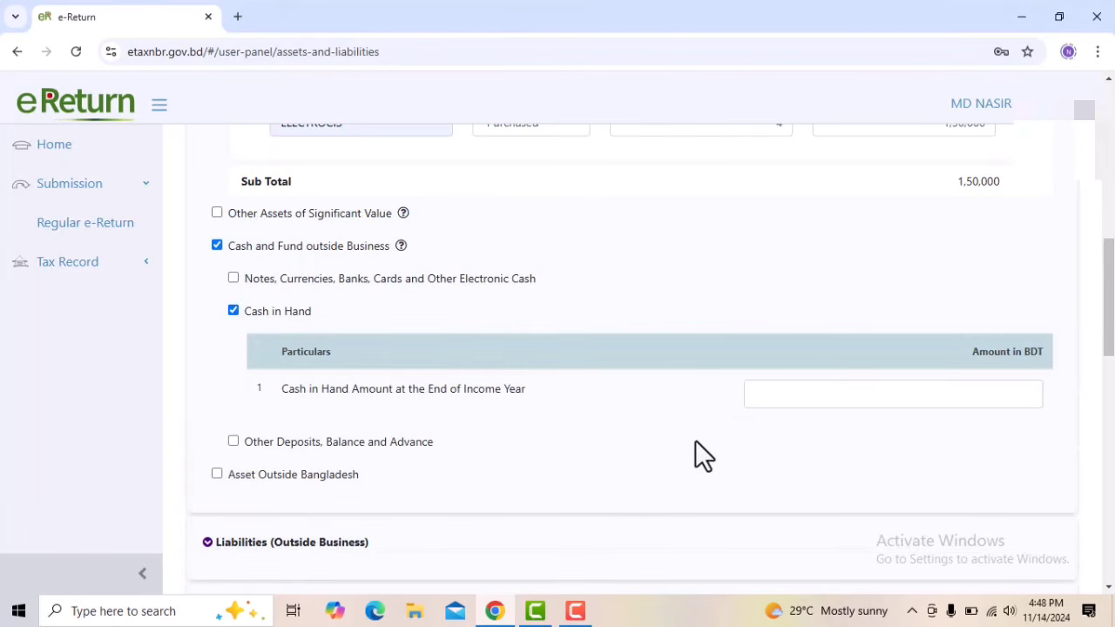
left_click(817, 403)
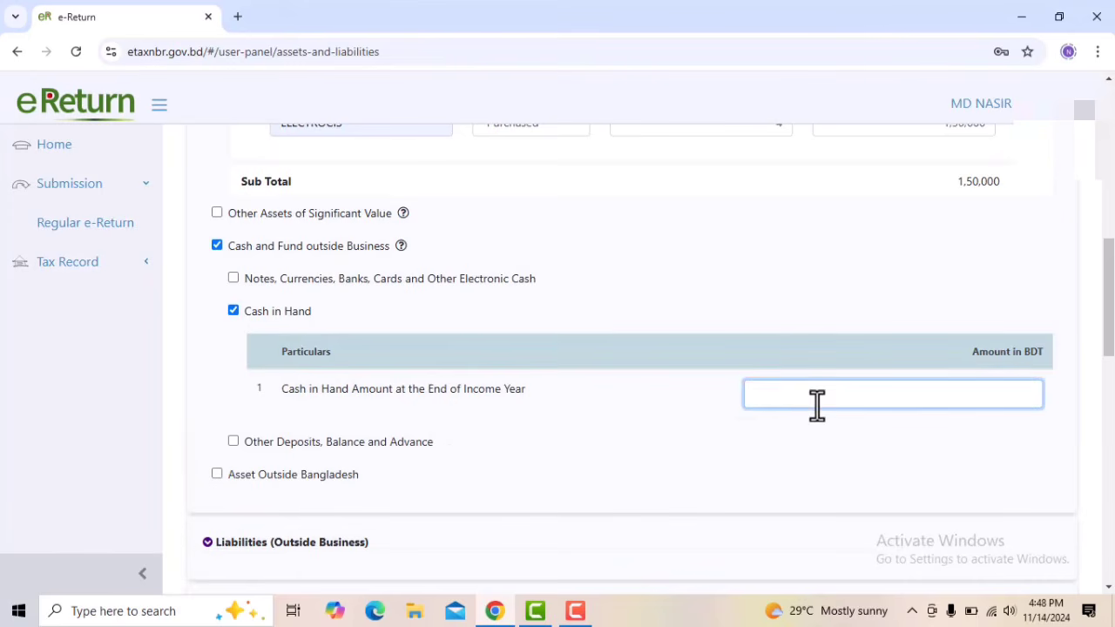
type("6,28,516")
scroll(1041, 422, "down", 15)
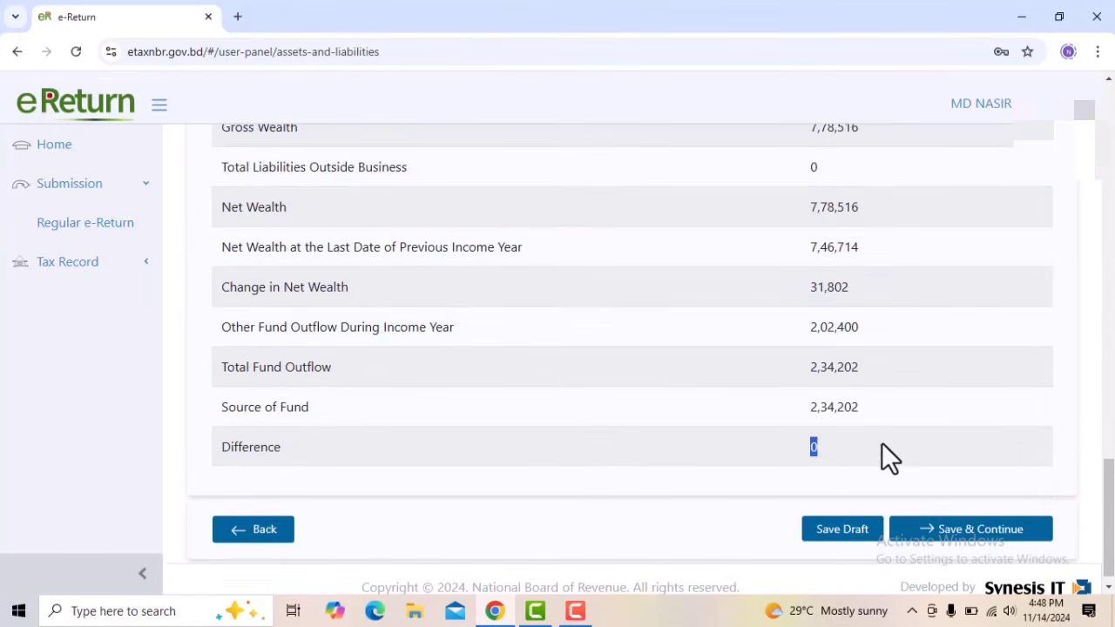
Check the wealth Summary and Sources of Fund, and save the assets and liabilities to continue to Tax & Payment
scroll(972, 447, "up", 10)
scroll(974, 447, "down", 3)
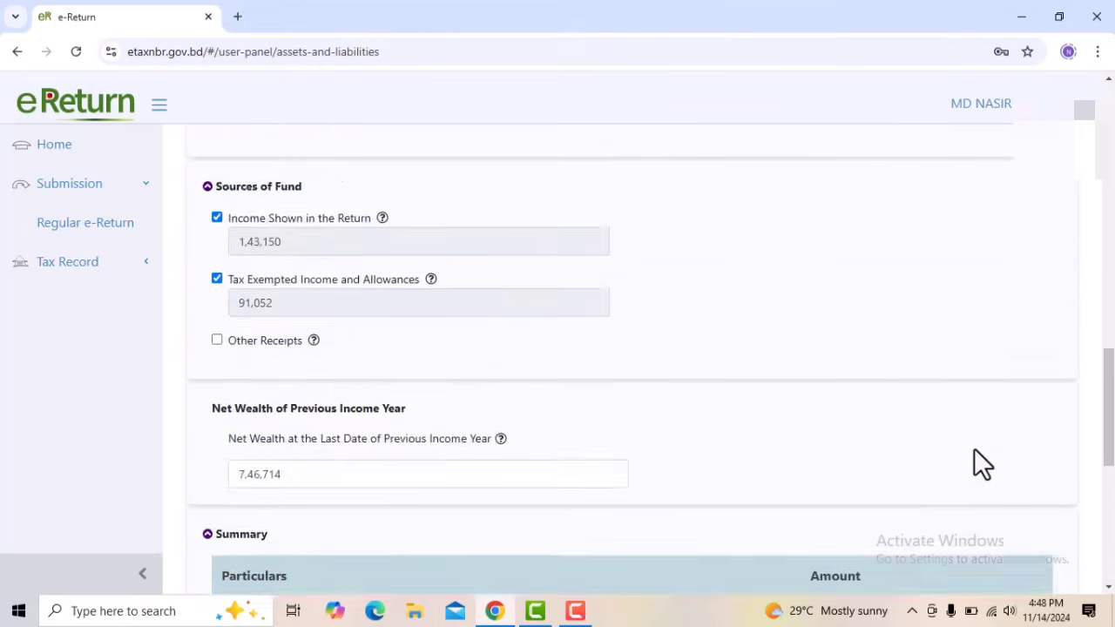
scroll(975, 451, "down", 6)
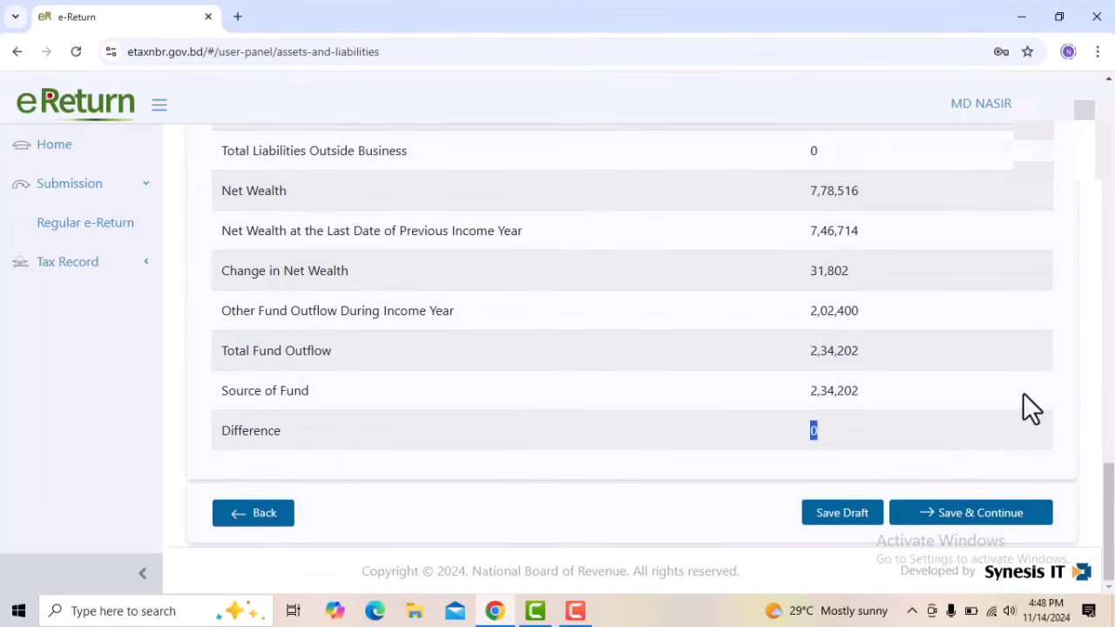
left_click(1007, 381)
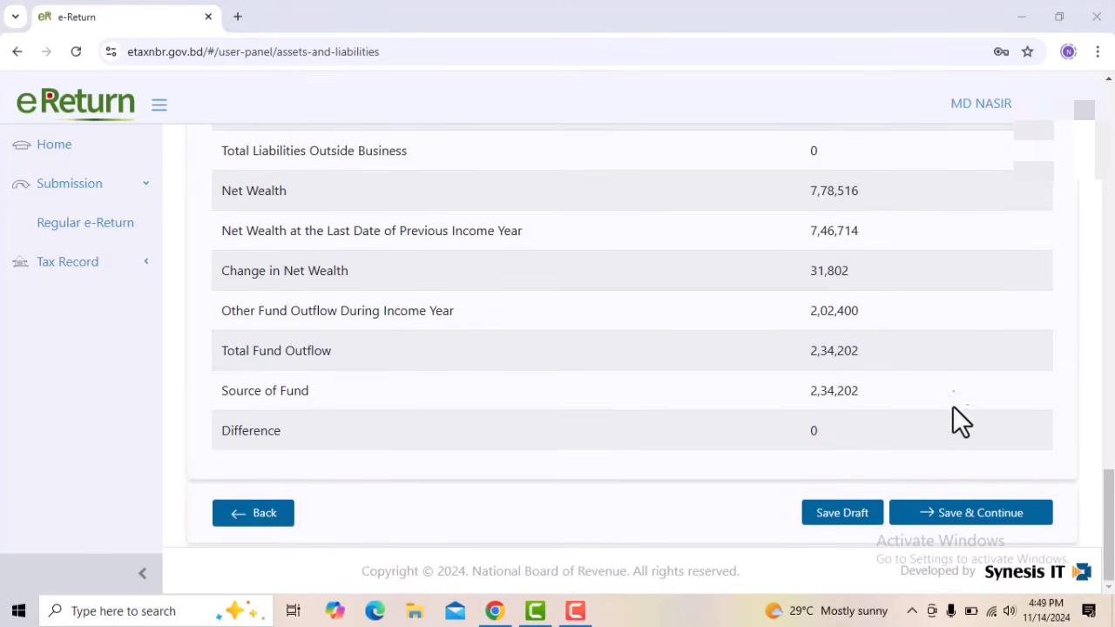
left_click(962, 523)
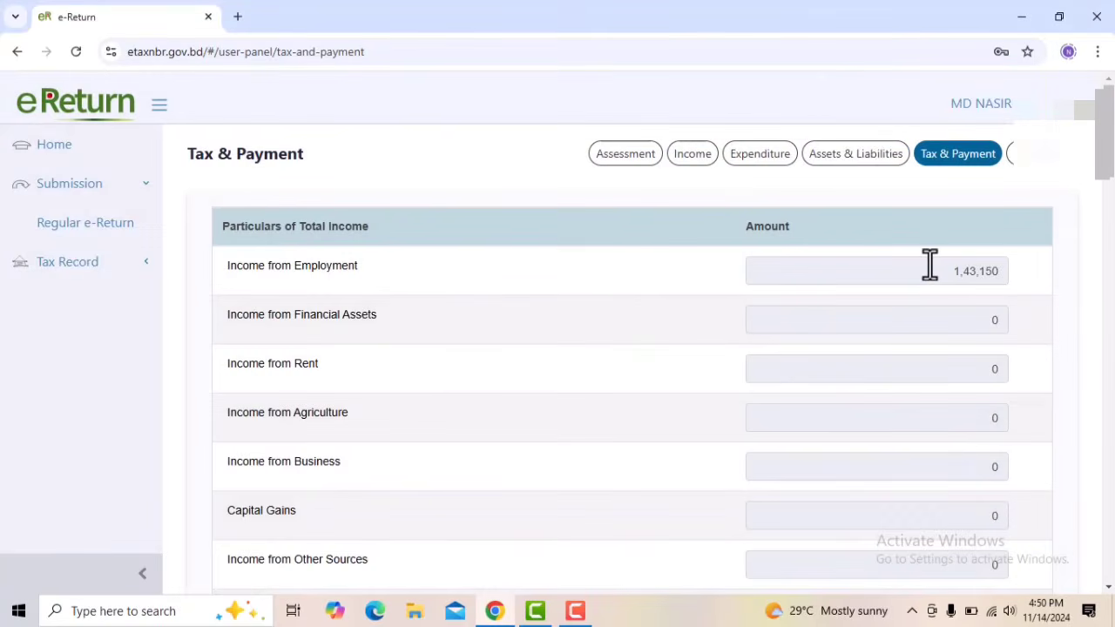
Review the Tax & Payment figures through to the final payable amount and proceed to the online return
scroll(930, 265, "down", 15)
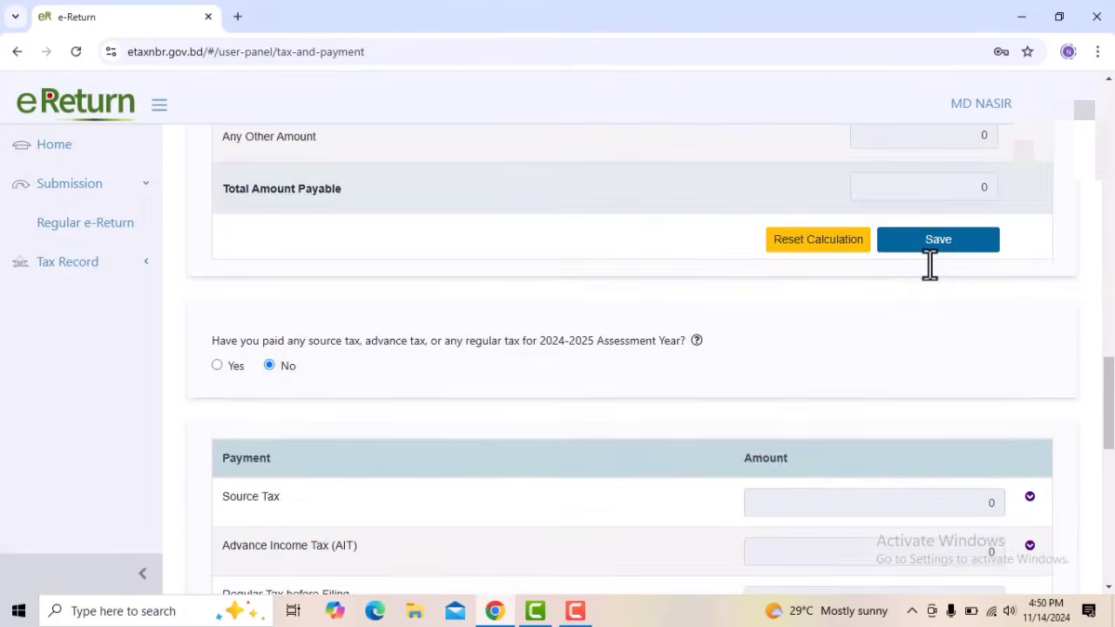
scroll(929, 266, "down", 8)
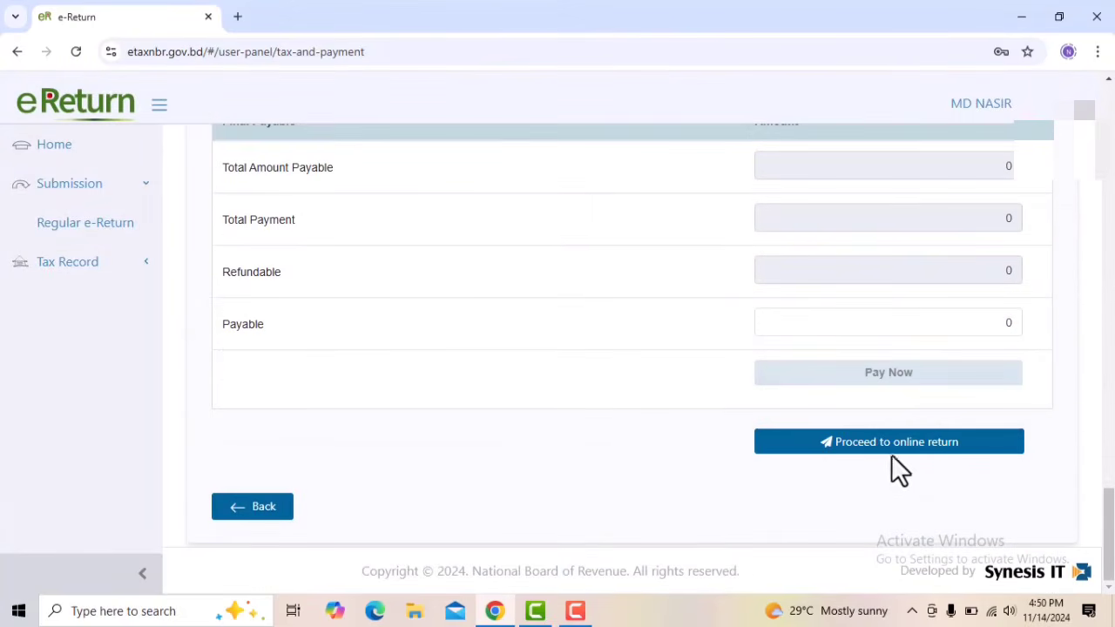
left_click(954, 452)
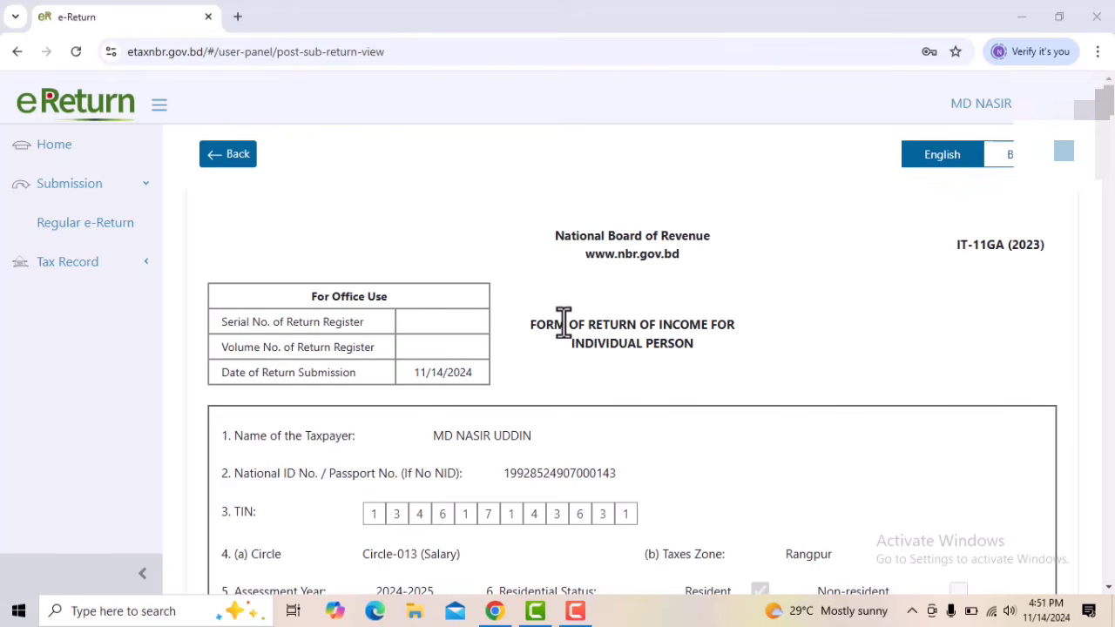
Look through the generated return form, view its Bangla version, and switch back to English
scroll(667, 323, "down", 6)
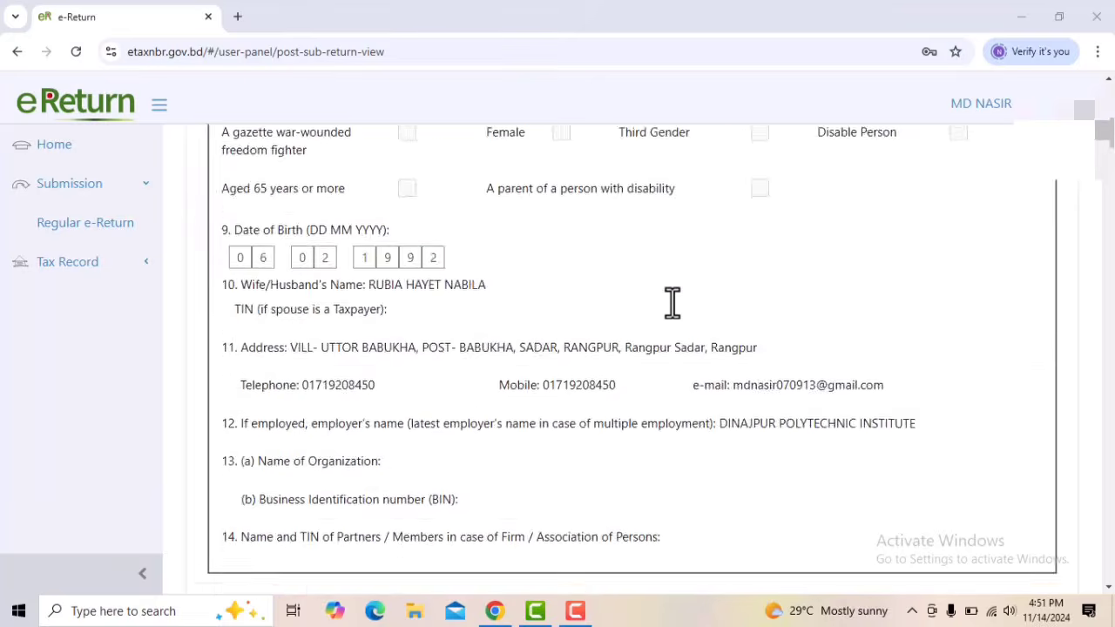
scroll(672, 301, "down", 20)
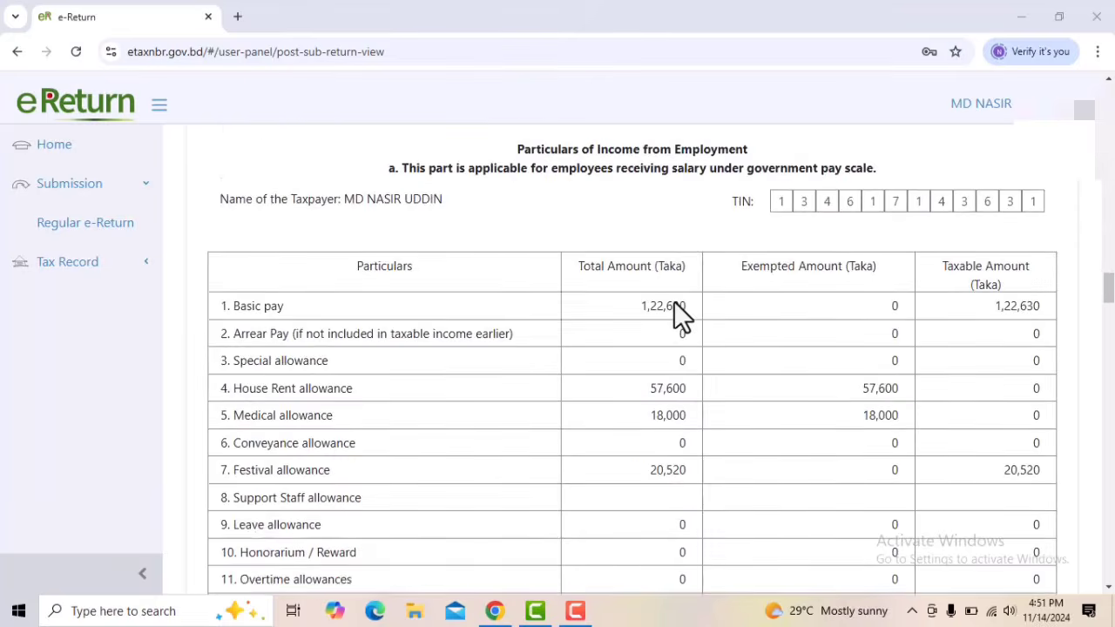
scroll(670, 299, "up", 20)
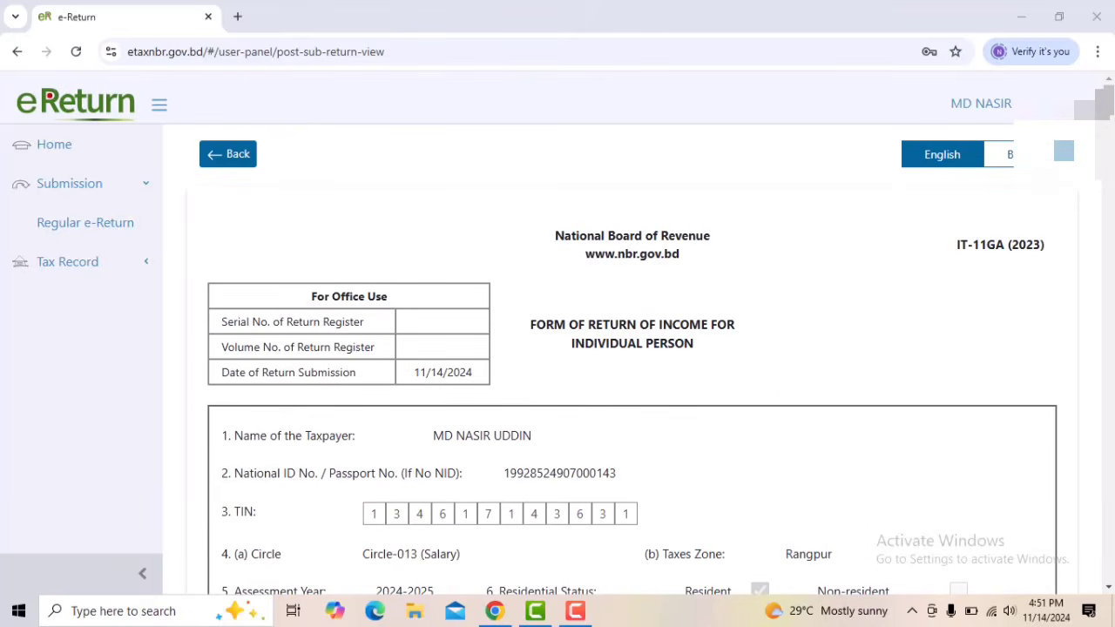
left_click(1019, 165)
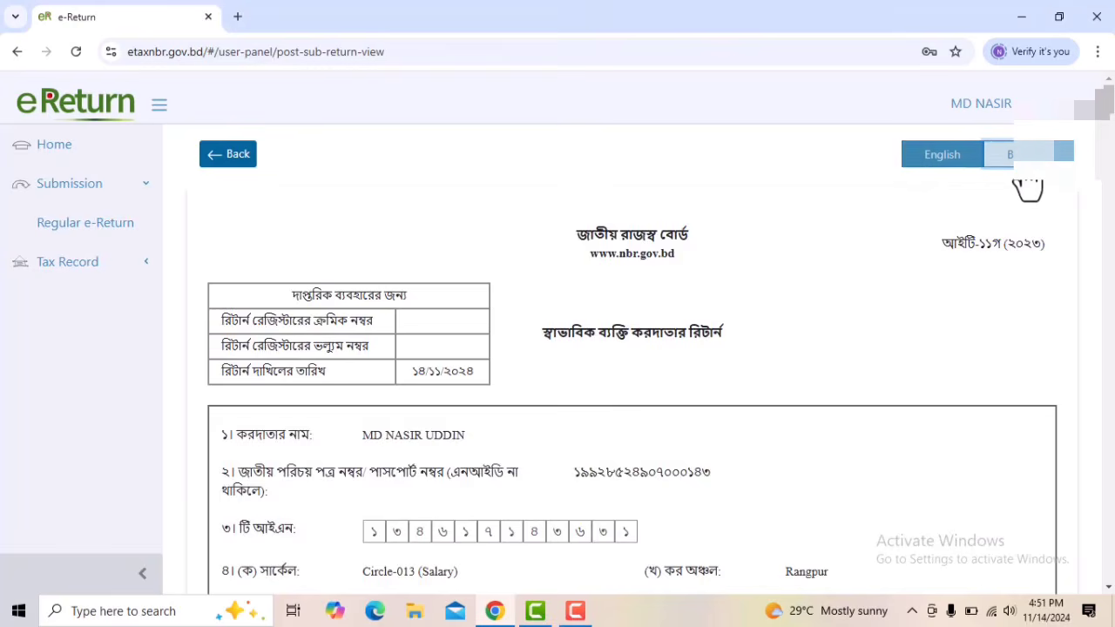
left_click(965, 174)
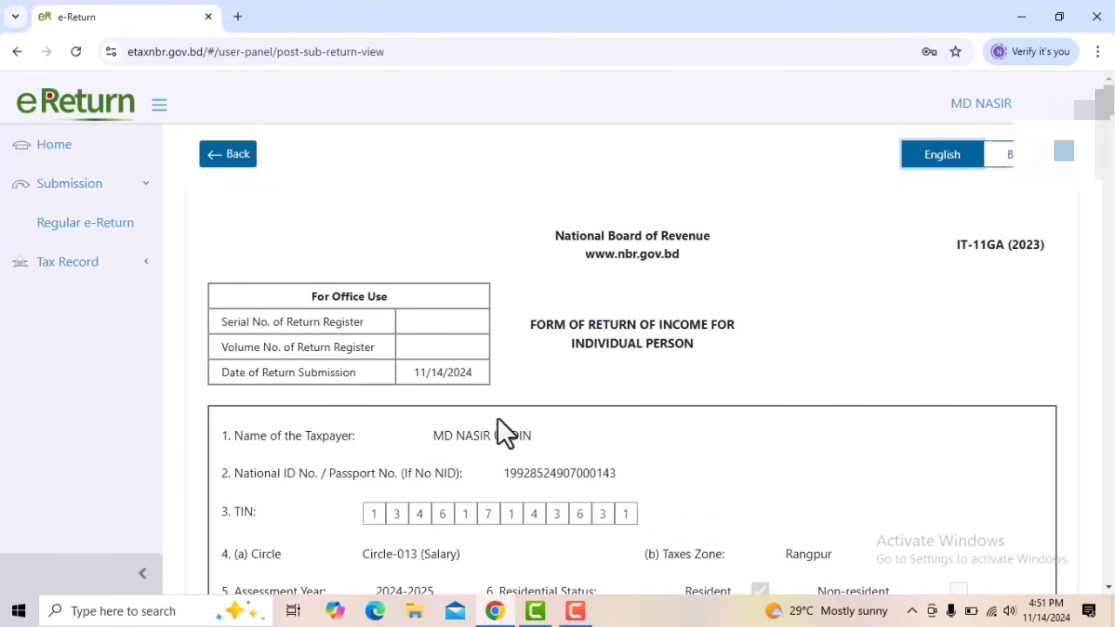
Review the English return form through to its closing instructions, submit the return and confirm the submission
scroll(559, 311, "down", 20)
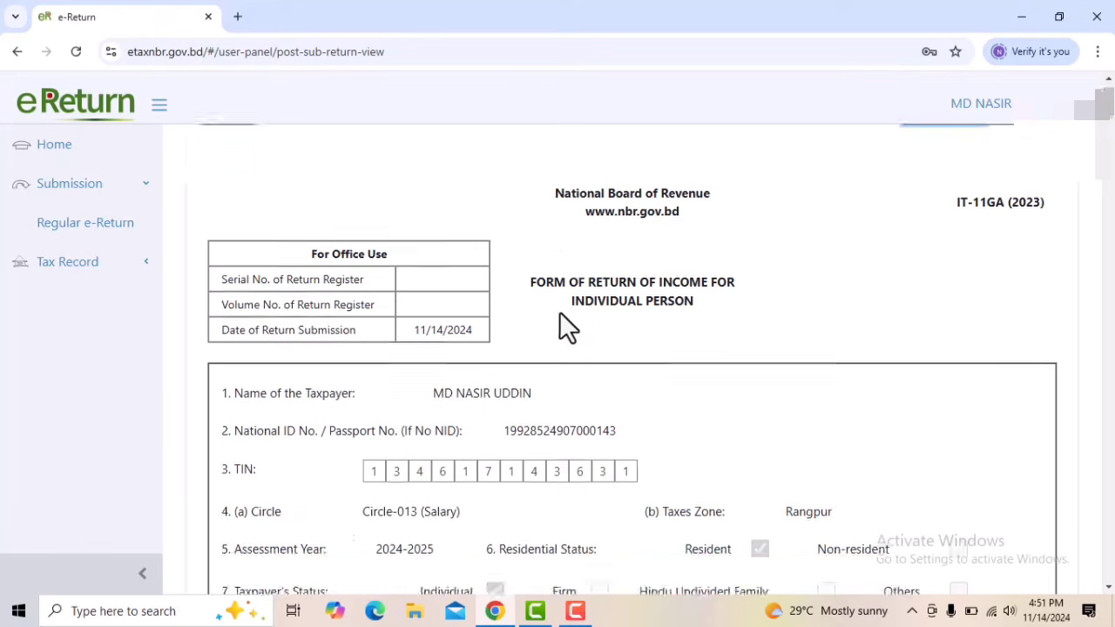
scroll(575, 332, "down", 10)
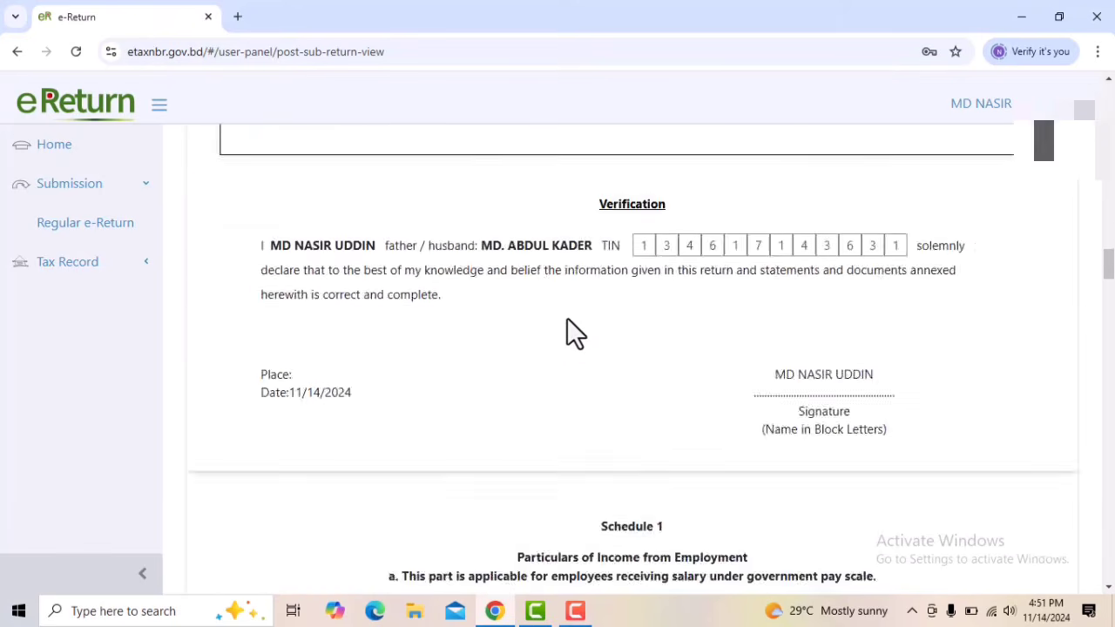
scroll(567, 319, "down", 15)
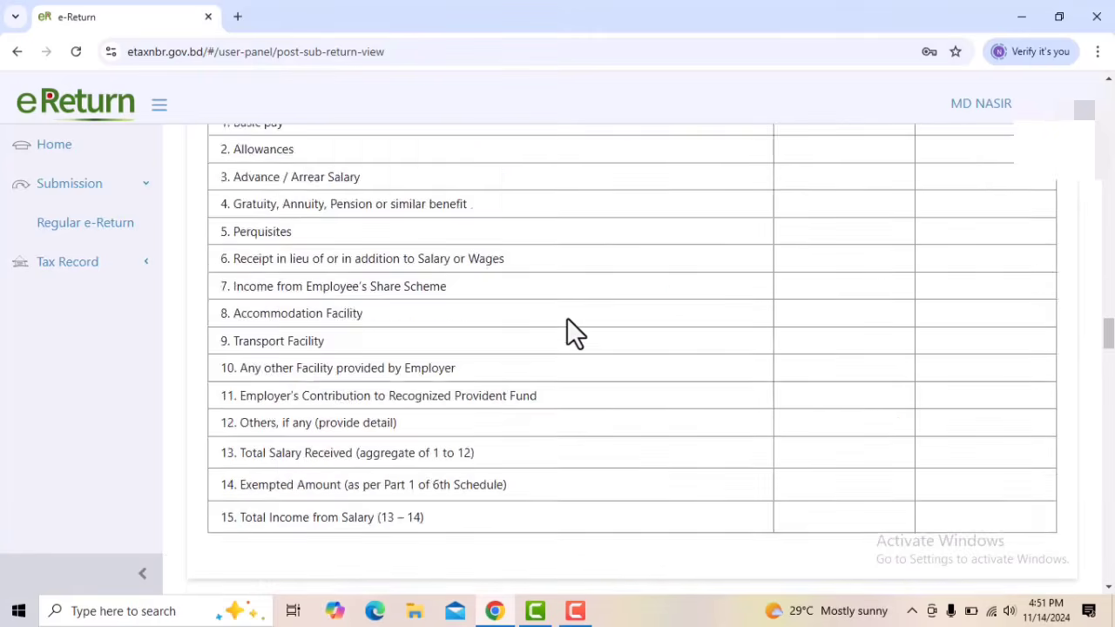
scroll(567, 319, "down", 15)
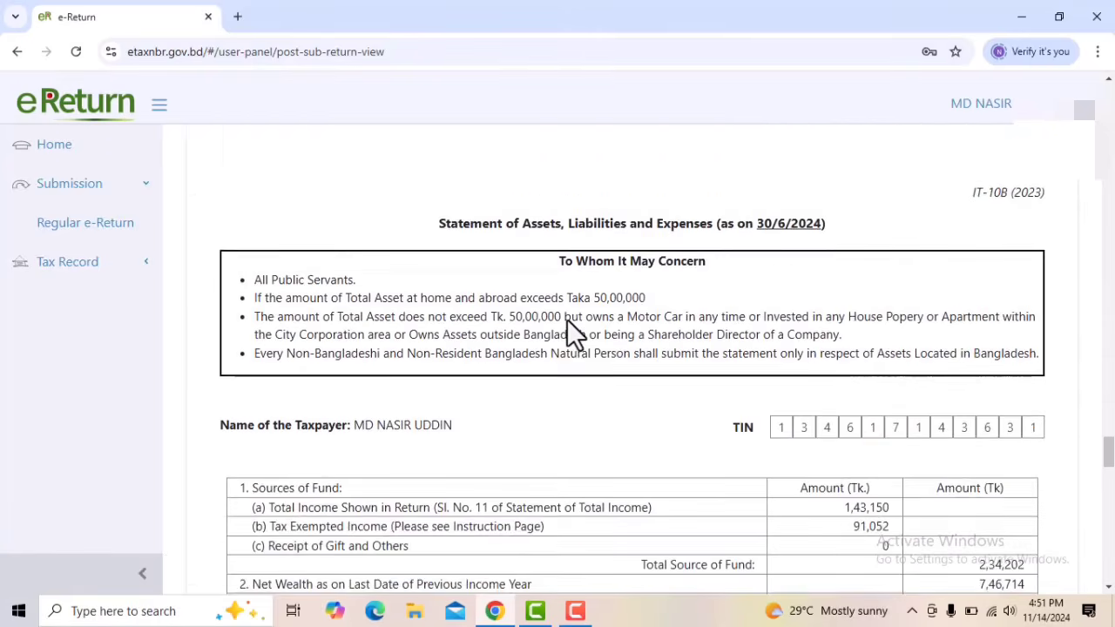
scroll(567, 320, "down", 8)
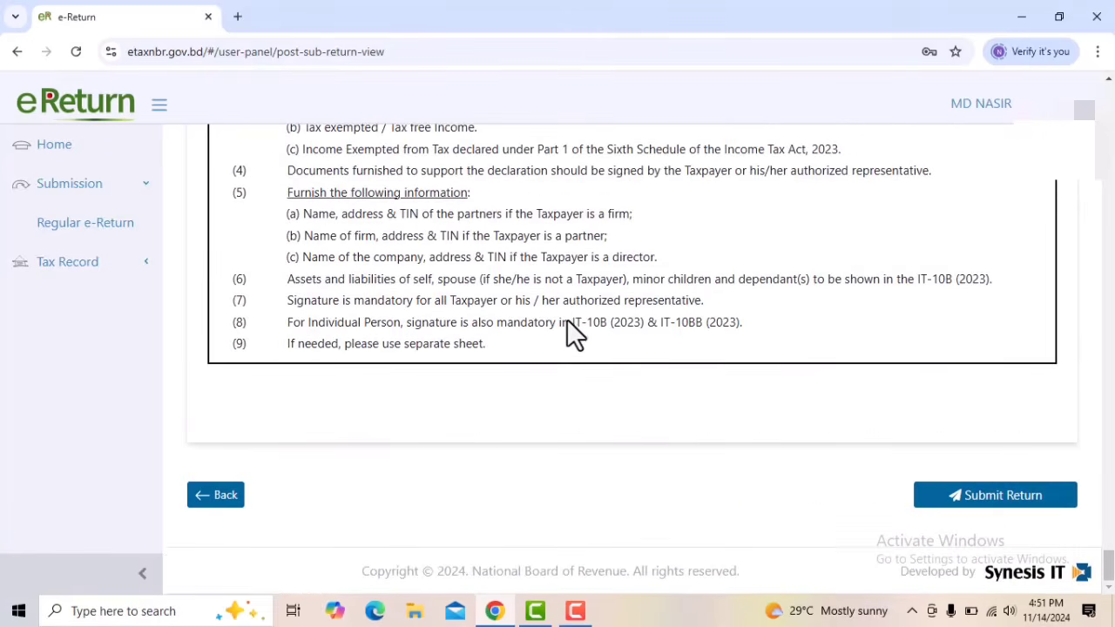
left_click(1007, 501)
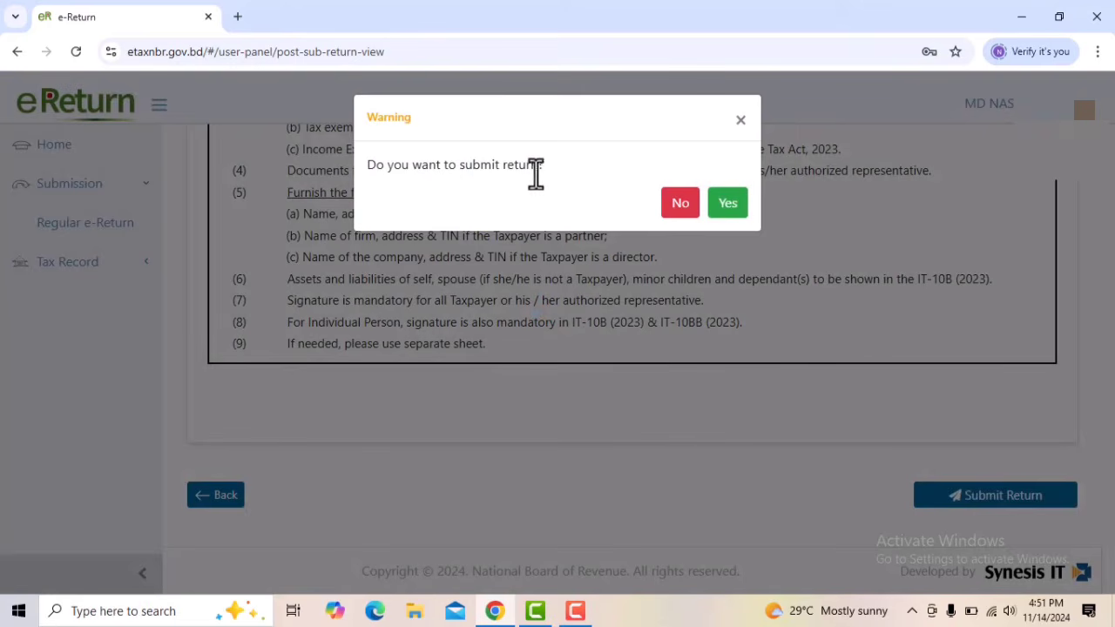
left_click(745, 220)
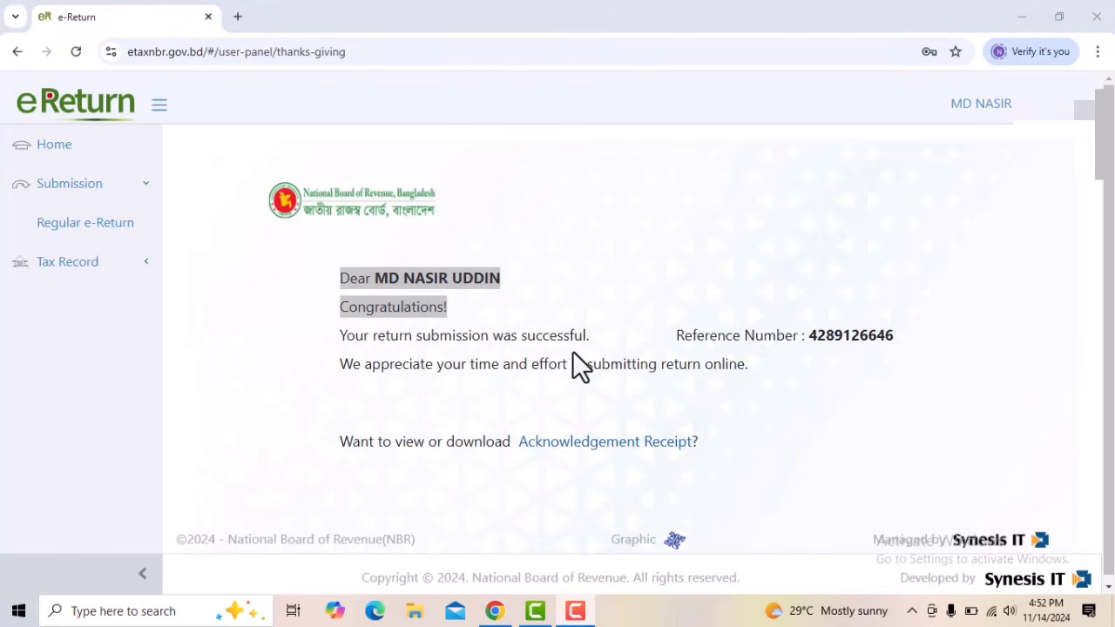
Read the submission message and open the Acknowledgement Receipt
left_click_drag(592, 338, 414, 338)
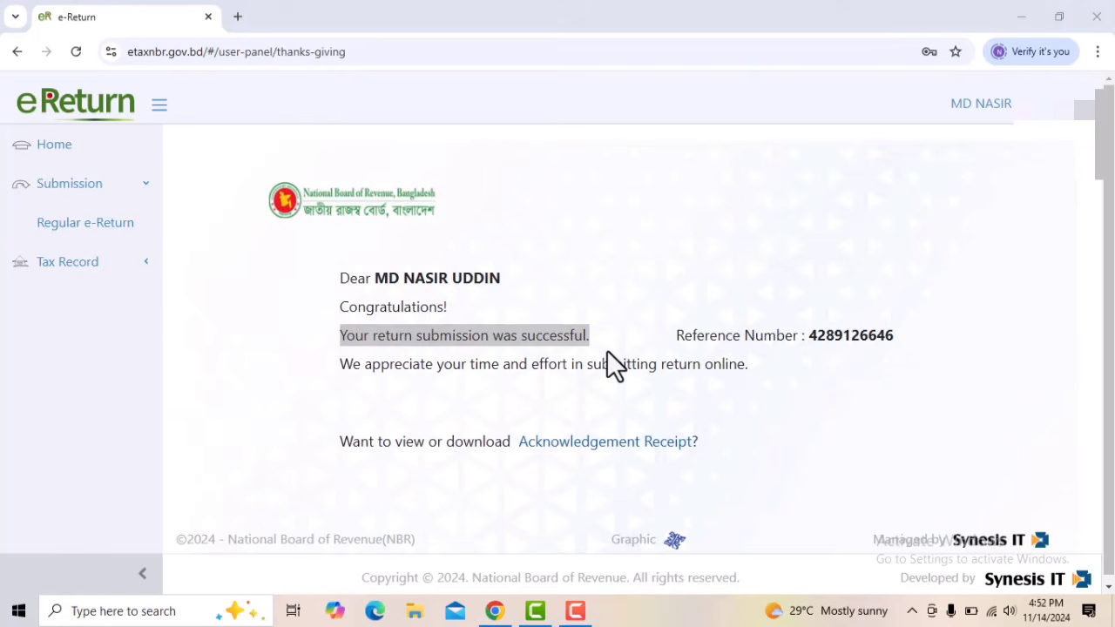
scroll(776, 477, "down", 1)
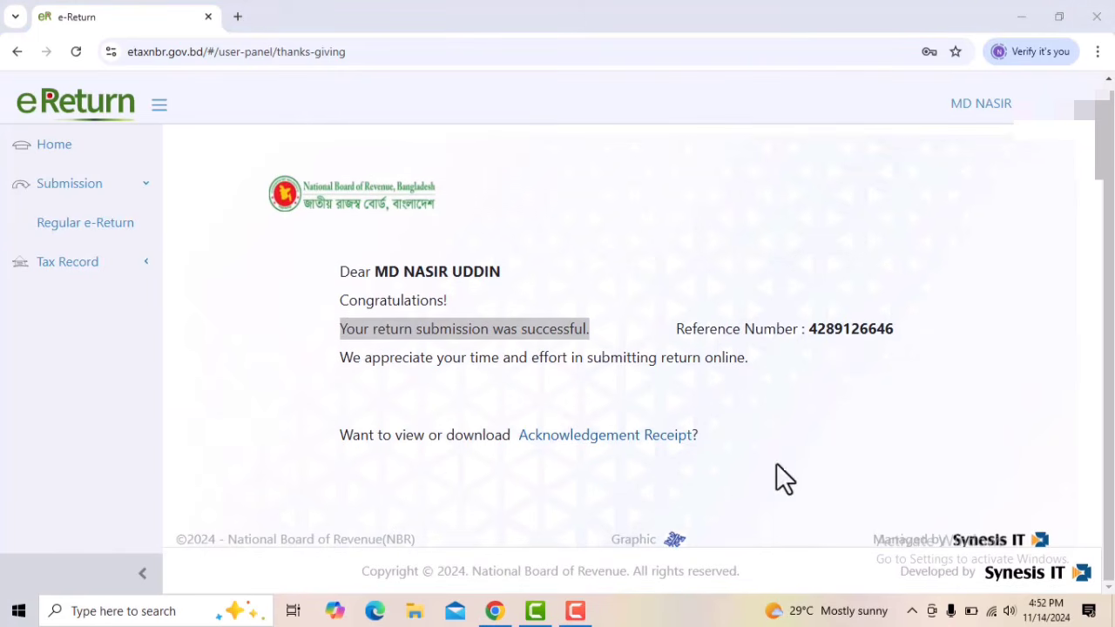
left_click(624, 443)
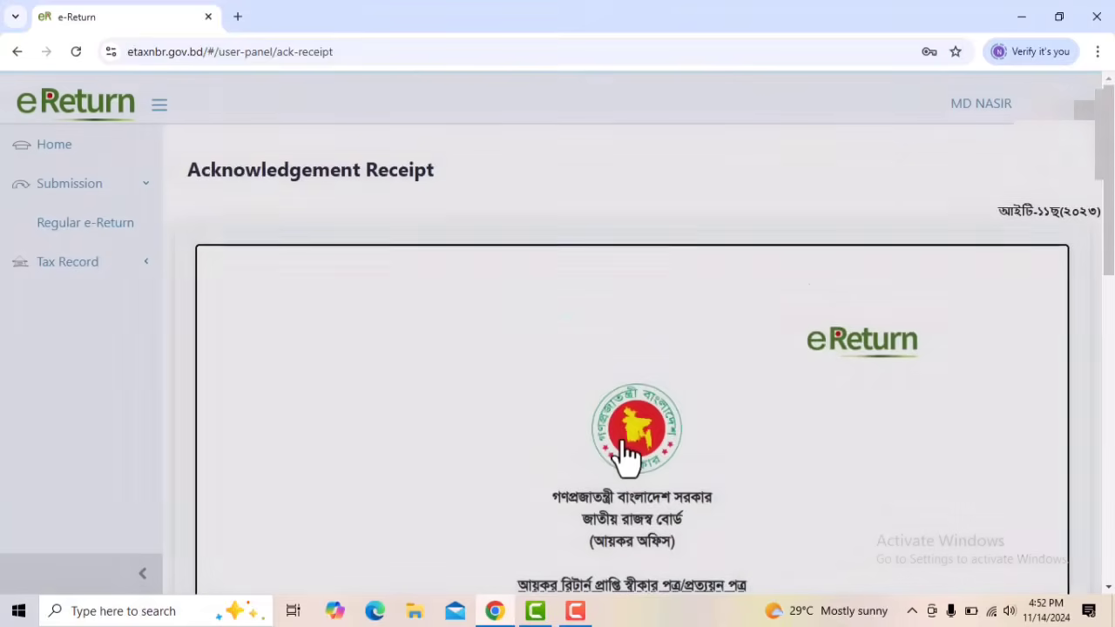
Preview the downloadable Acknowledgement Receipt in the print dialog and cancel without printing
scroll(621, 438, "down", 10)
scroll(631, 453, "down", 1)
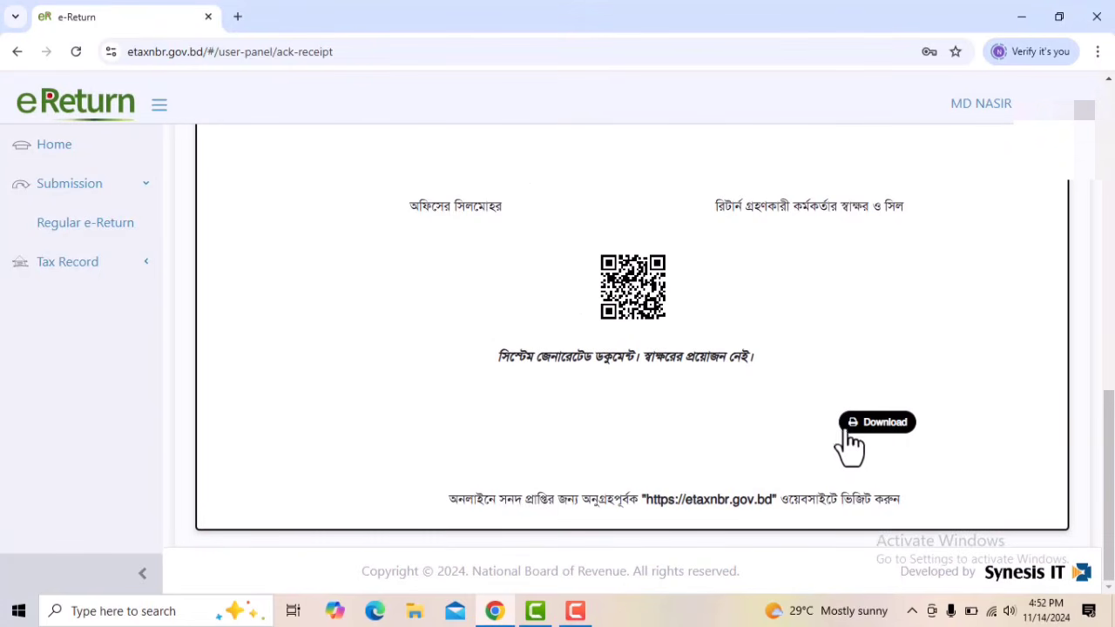
left_click(873, 427)
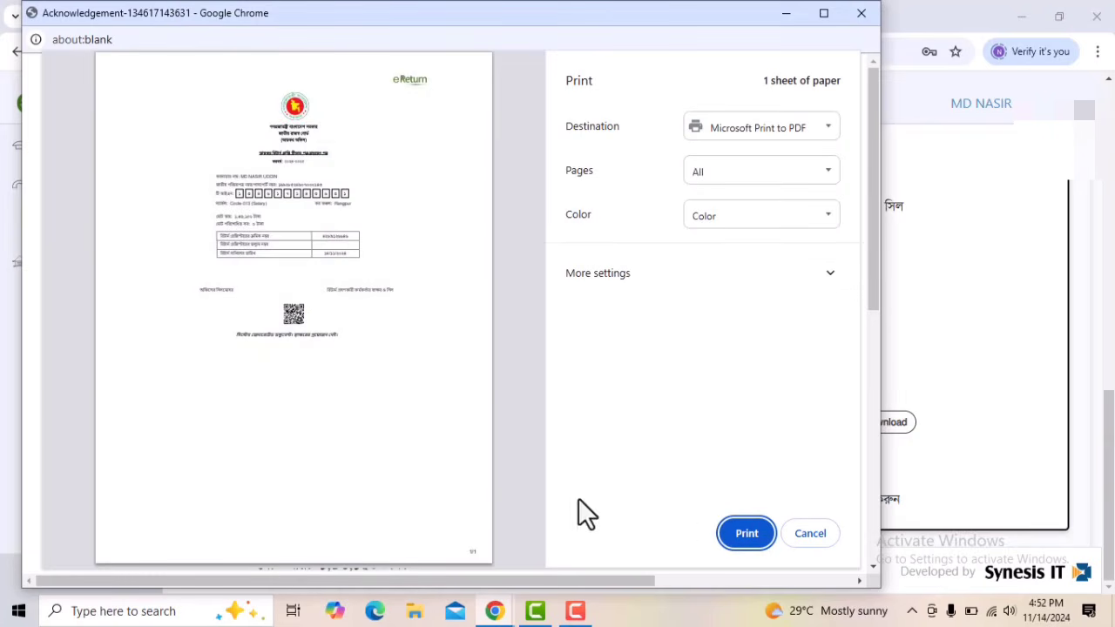
left_click(812, 538)
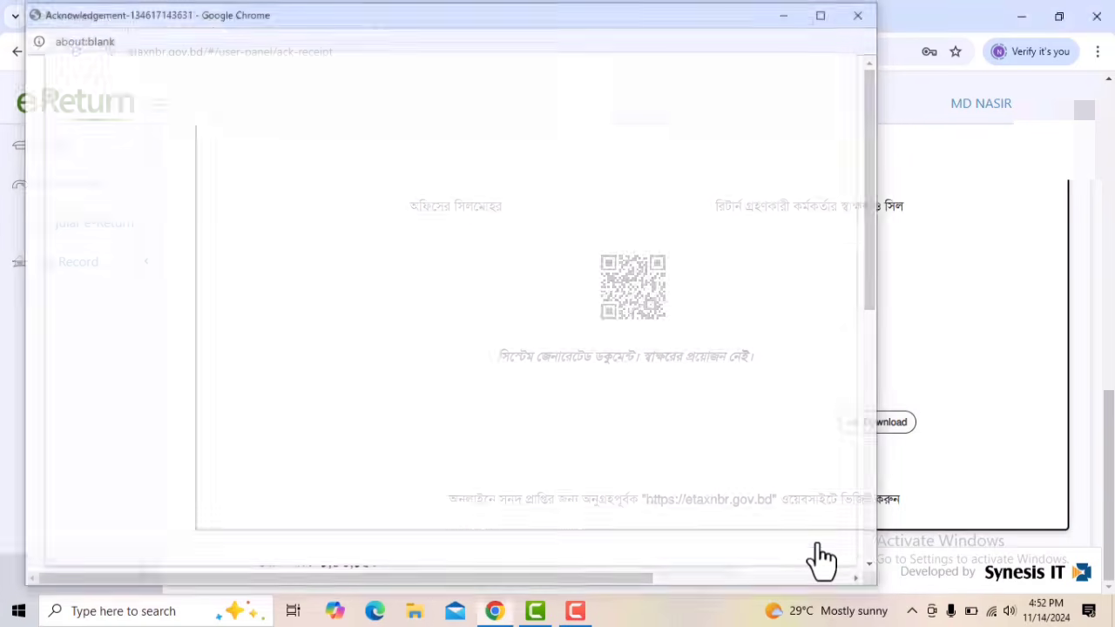